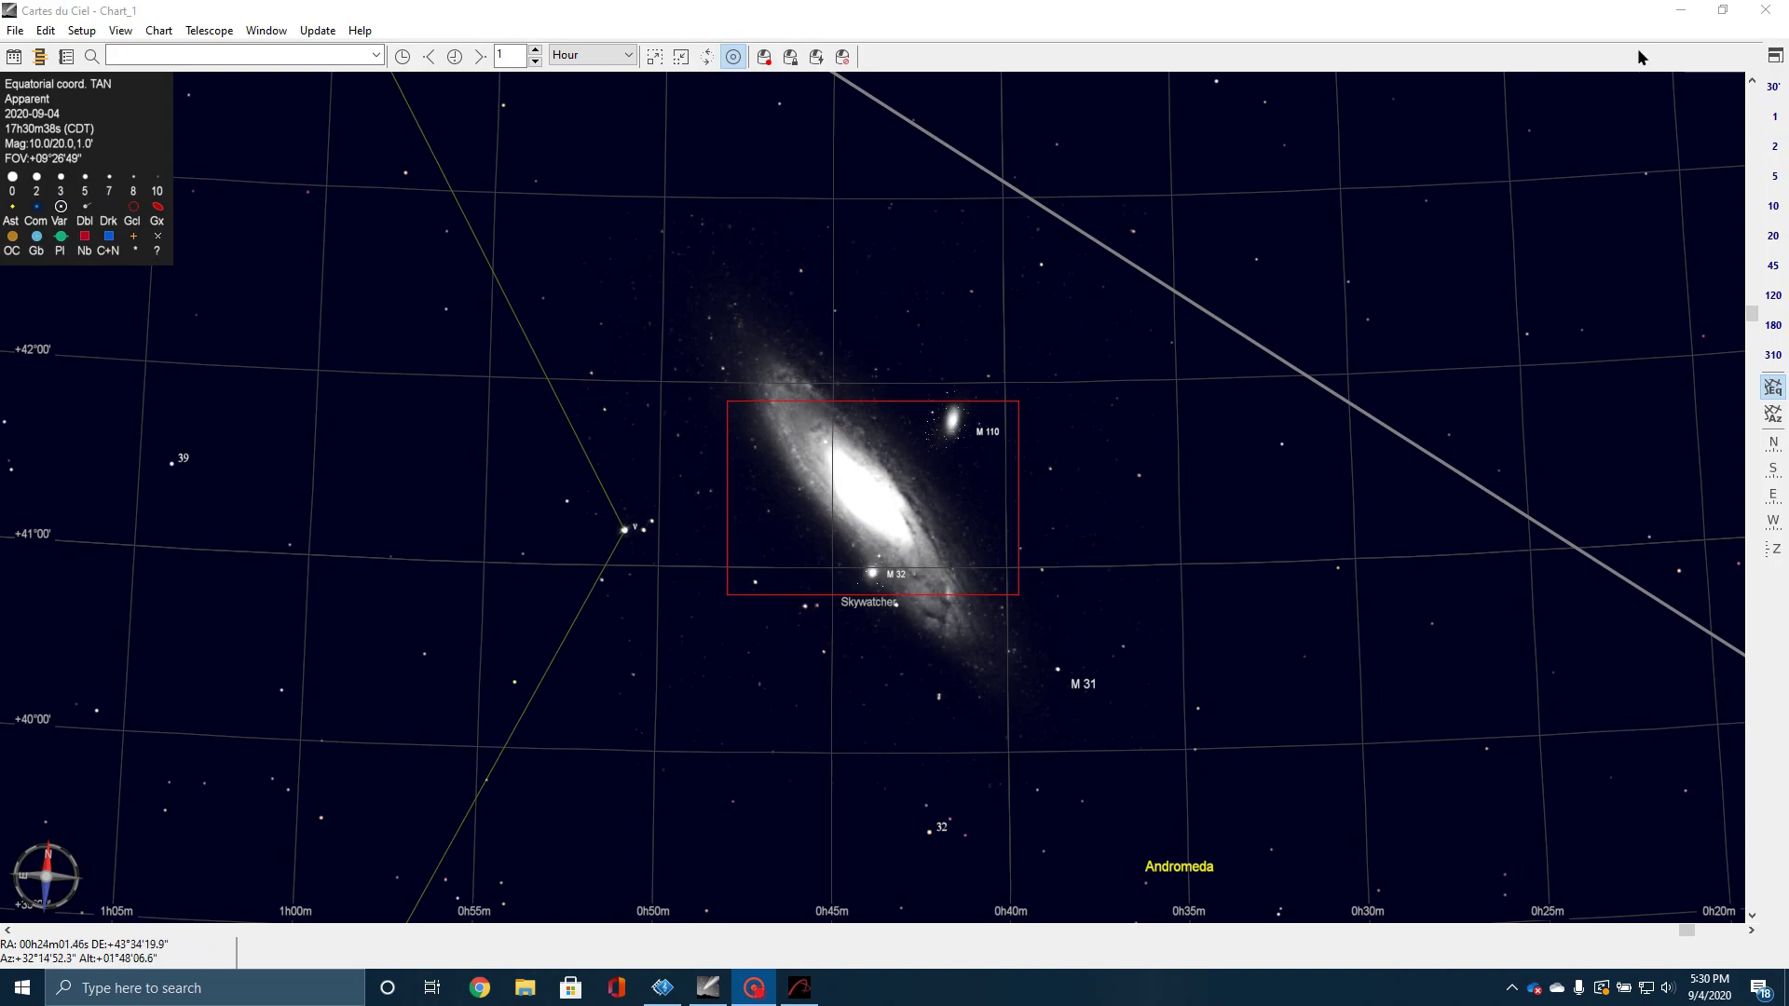
Step: Minimize Cartes du Ciel and APT, then open Andromeda-02222020-Finished from File Explorer's recent files
{"action": "left_click", "coordinate": [1681, 10]}
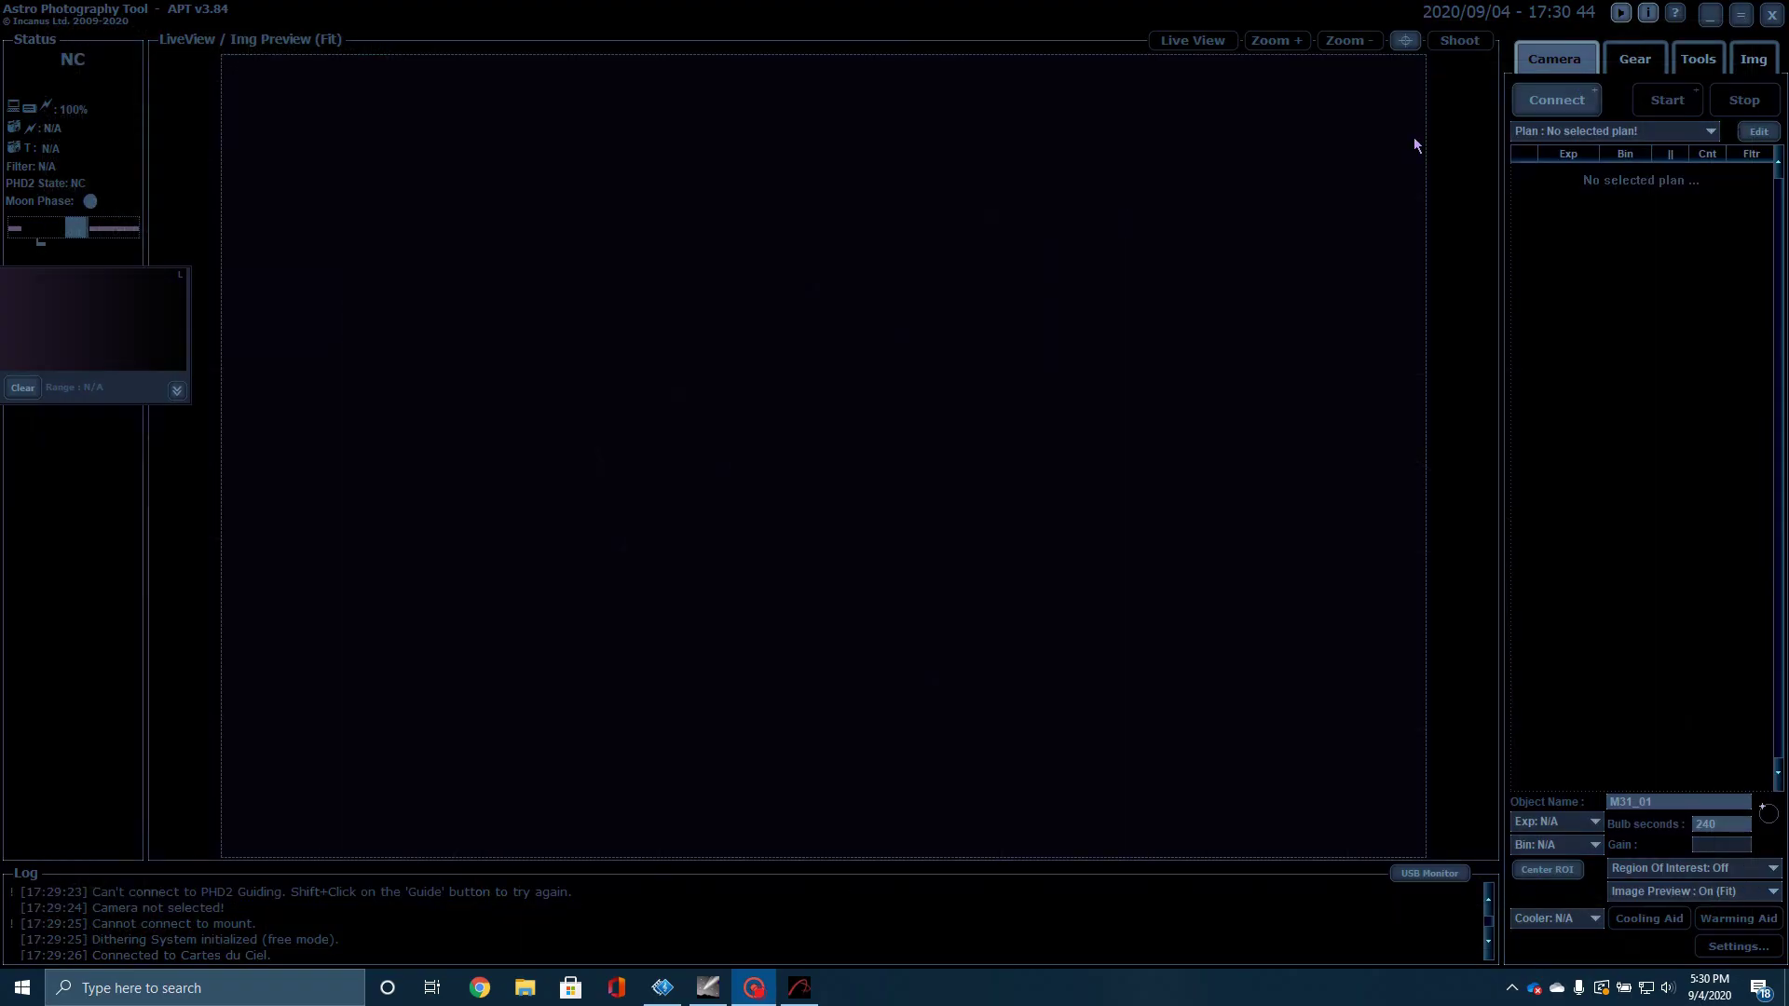
{"action": "left_click", "coordinate": [1715, 14]}
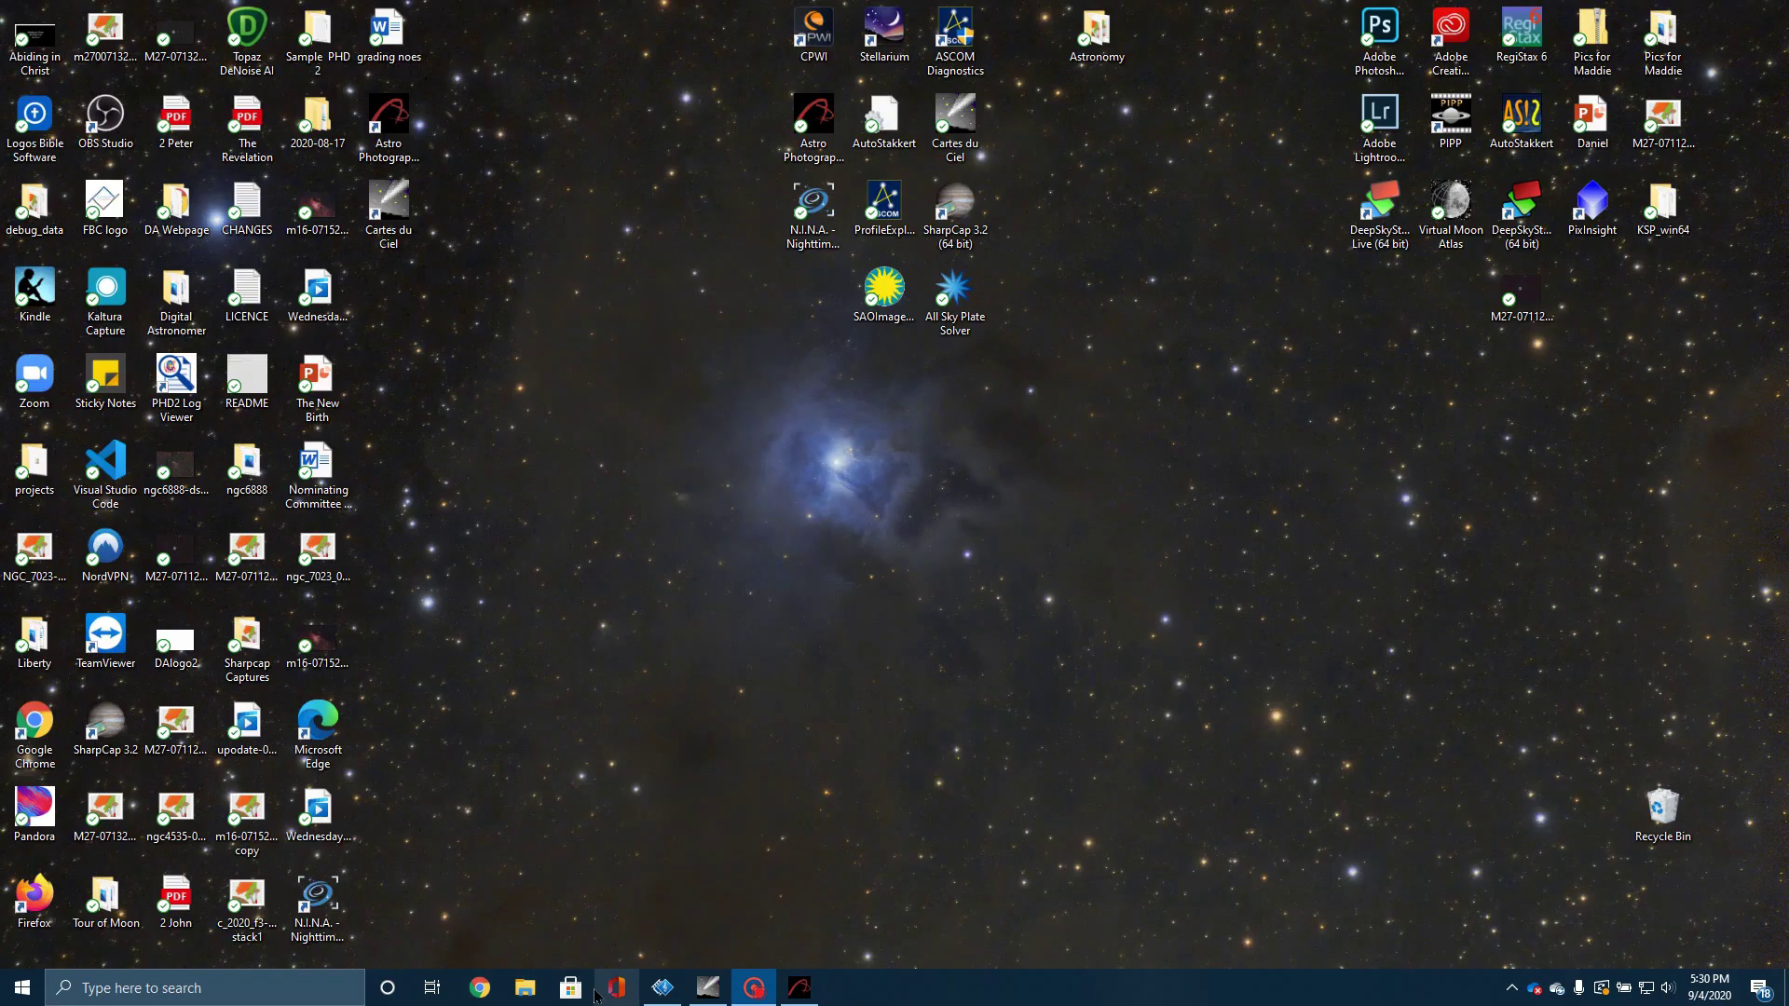
{"action": "left_click", "coordinate": [525, 988]}
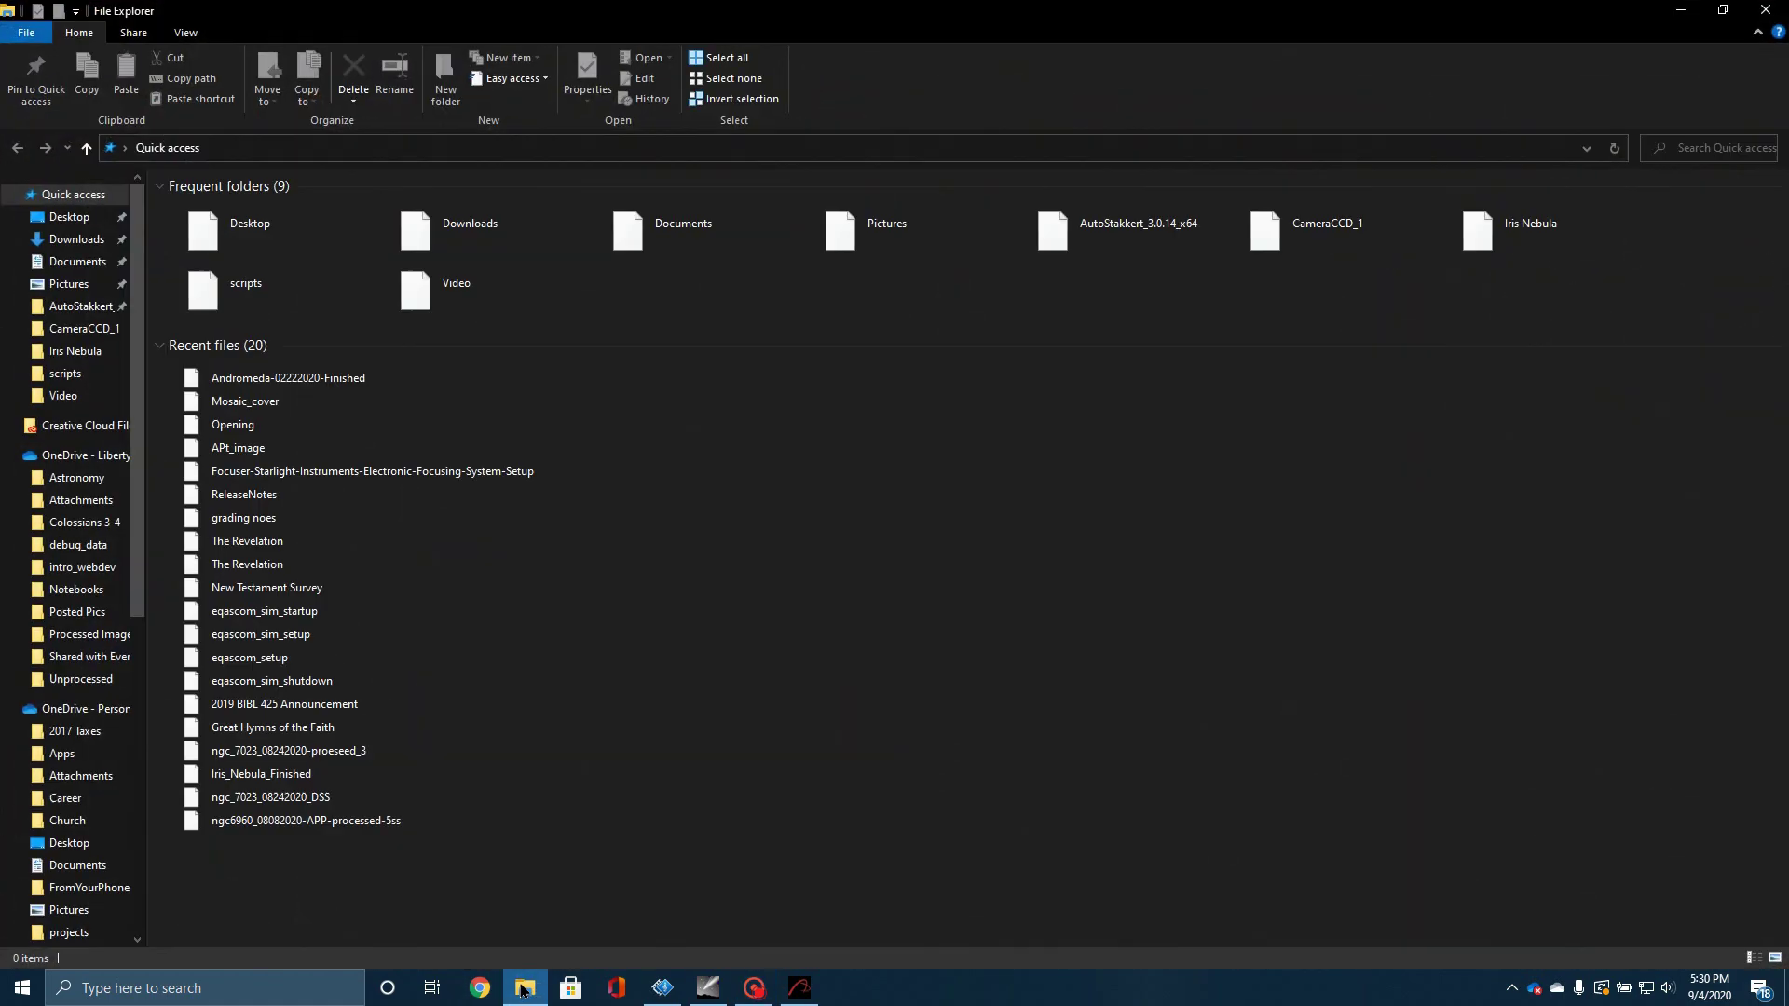
{"action": "double_click", "coordinate": [355, 386]}
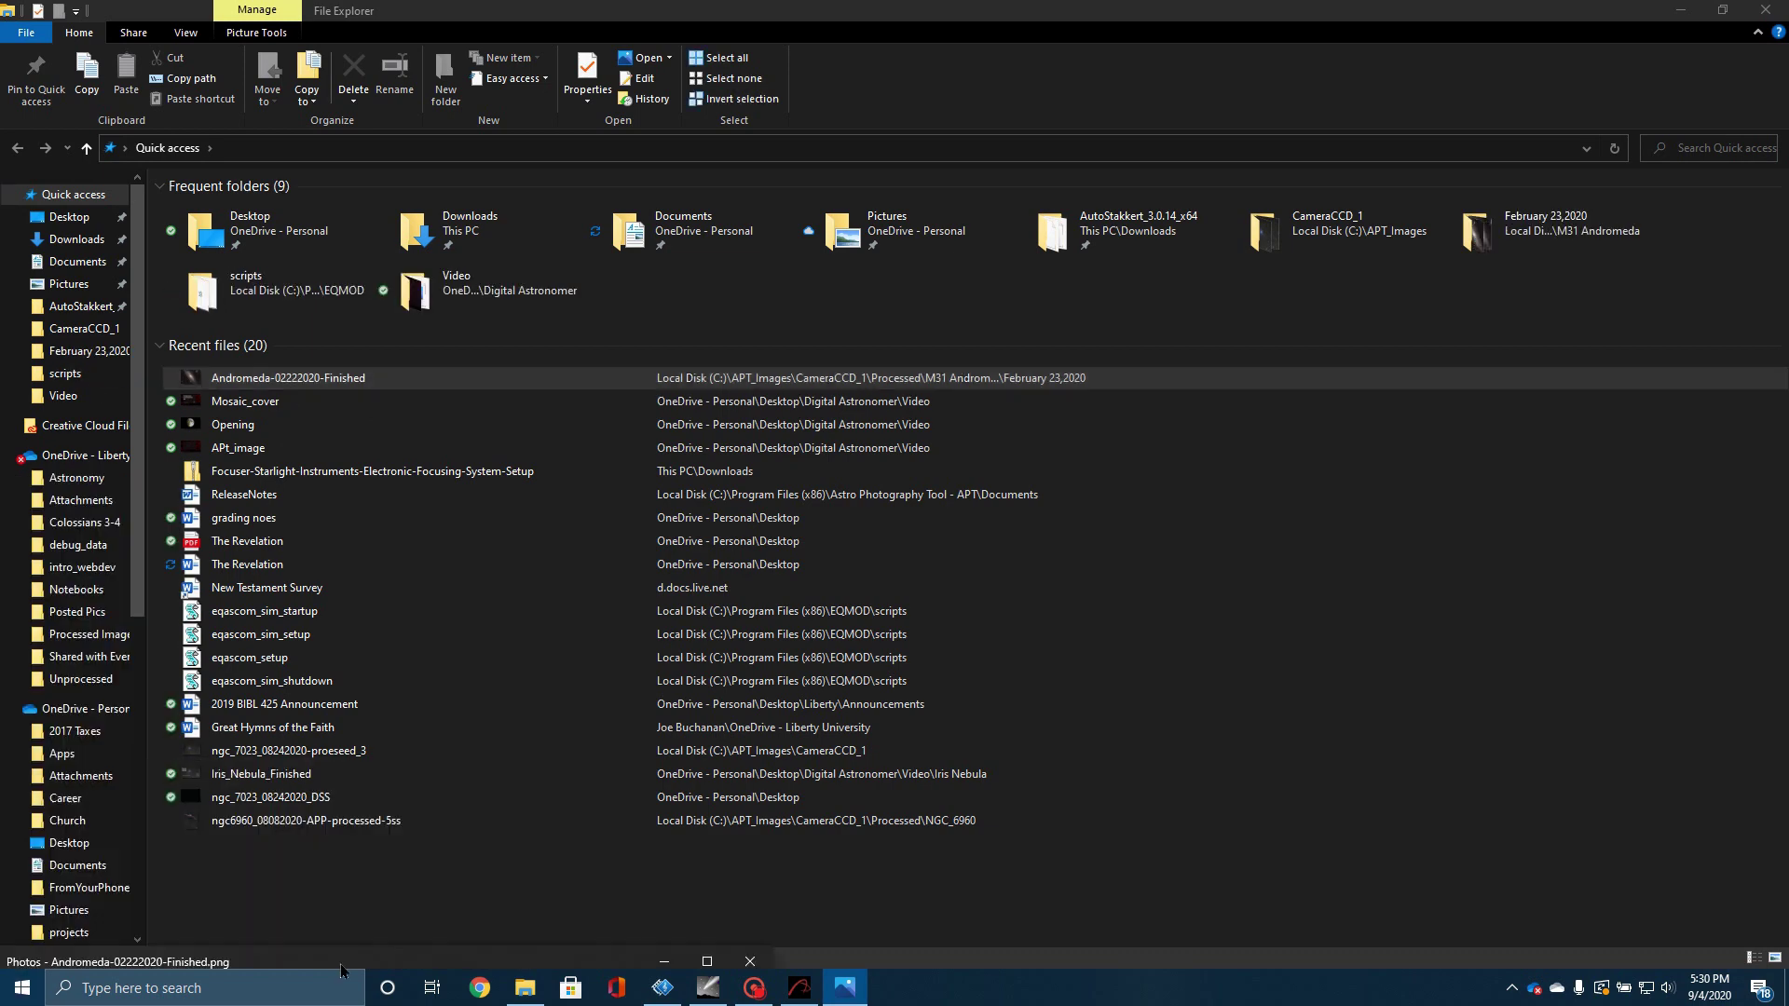
{"action": "left_click", "coordinate": [1719, 23]}
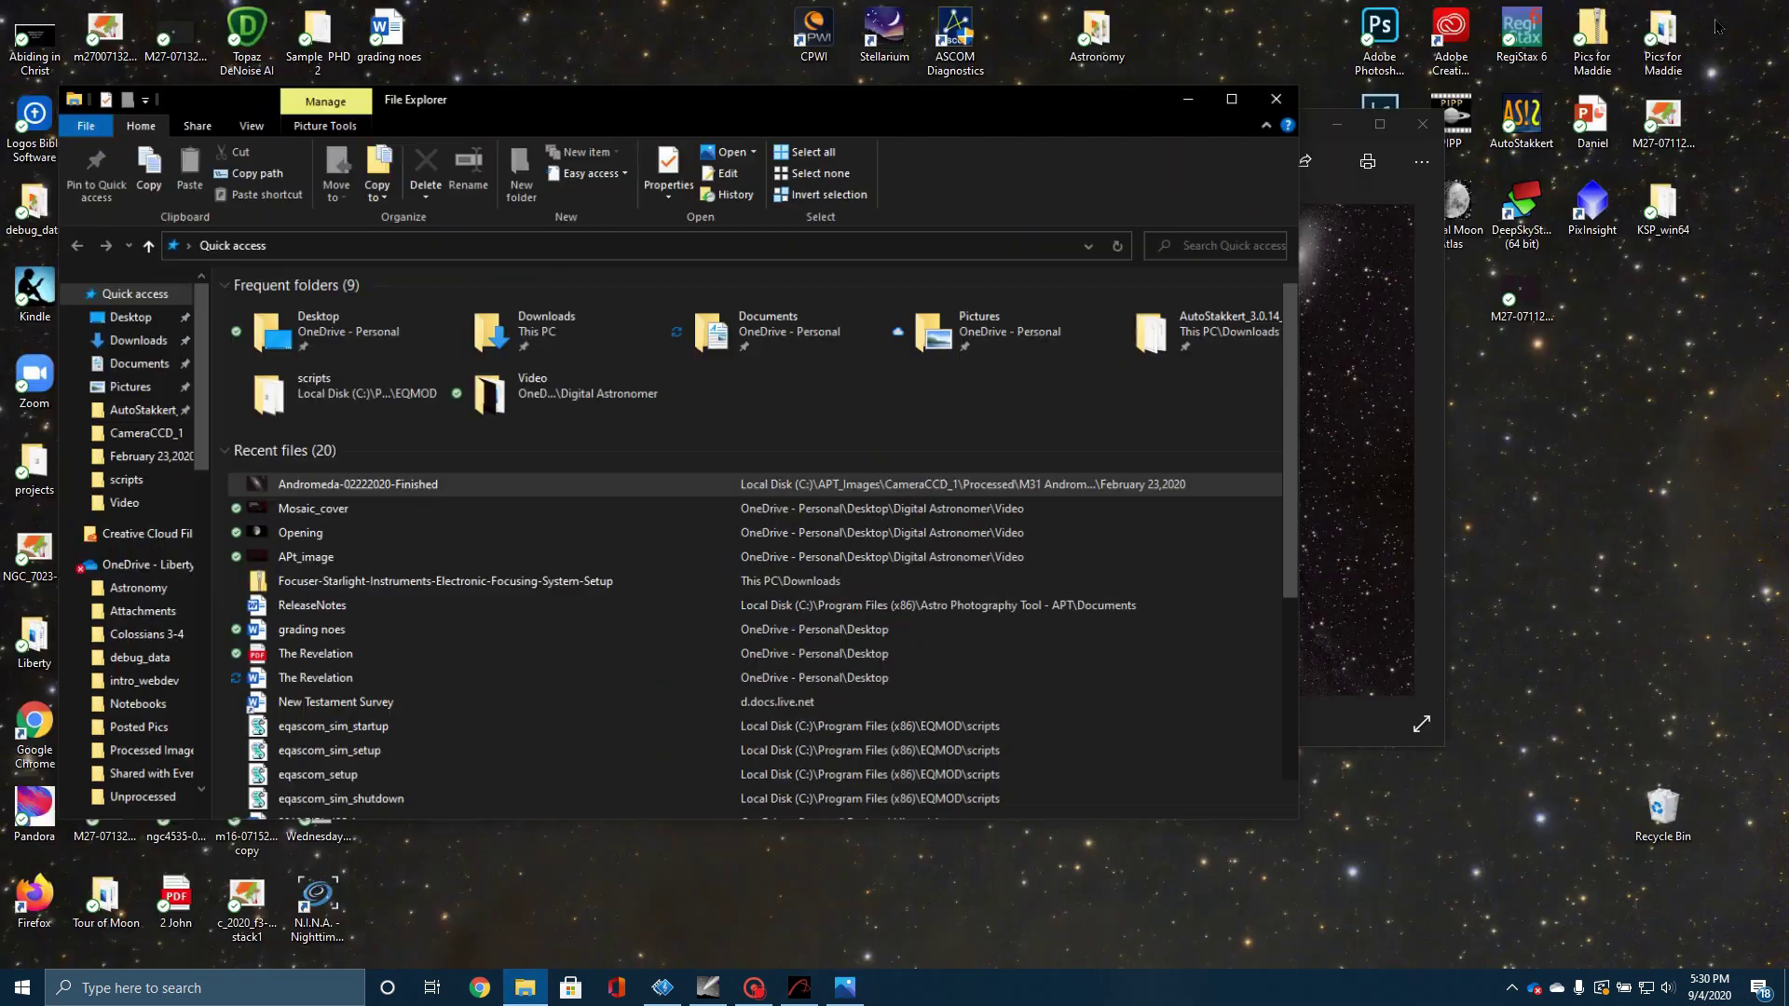
Step: Bring the Andromeda-02222020-Finished photo forward and maximize the Photos window
{"action": "left_click", "coordinate": [1360, 197]}
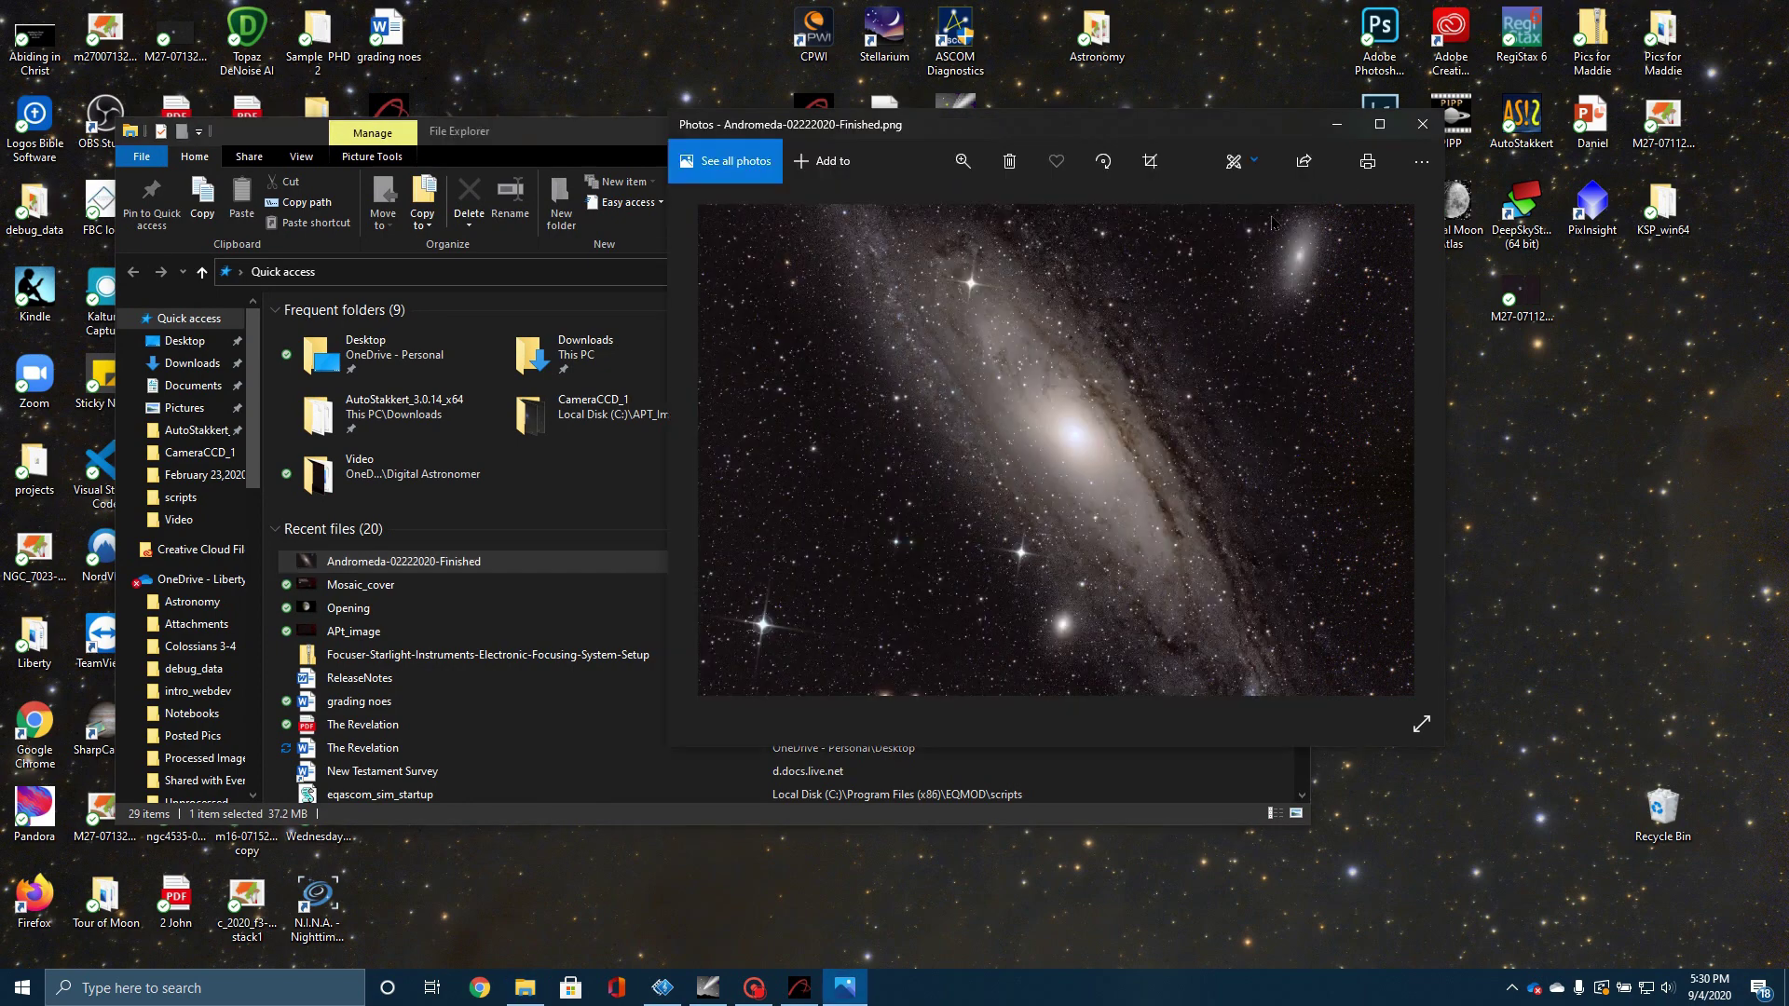
{"action": "left_click", "coordinate": [1379, 124]}
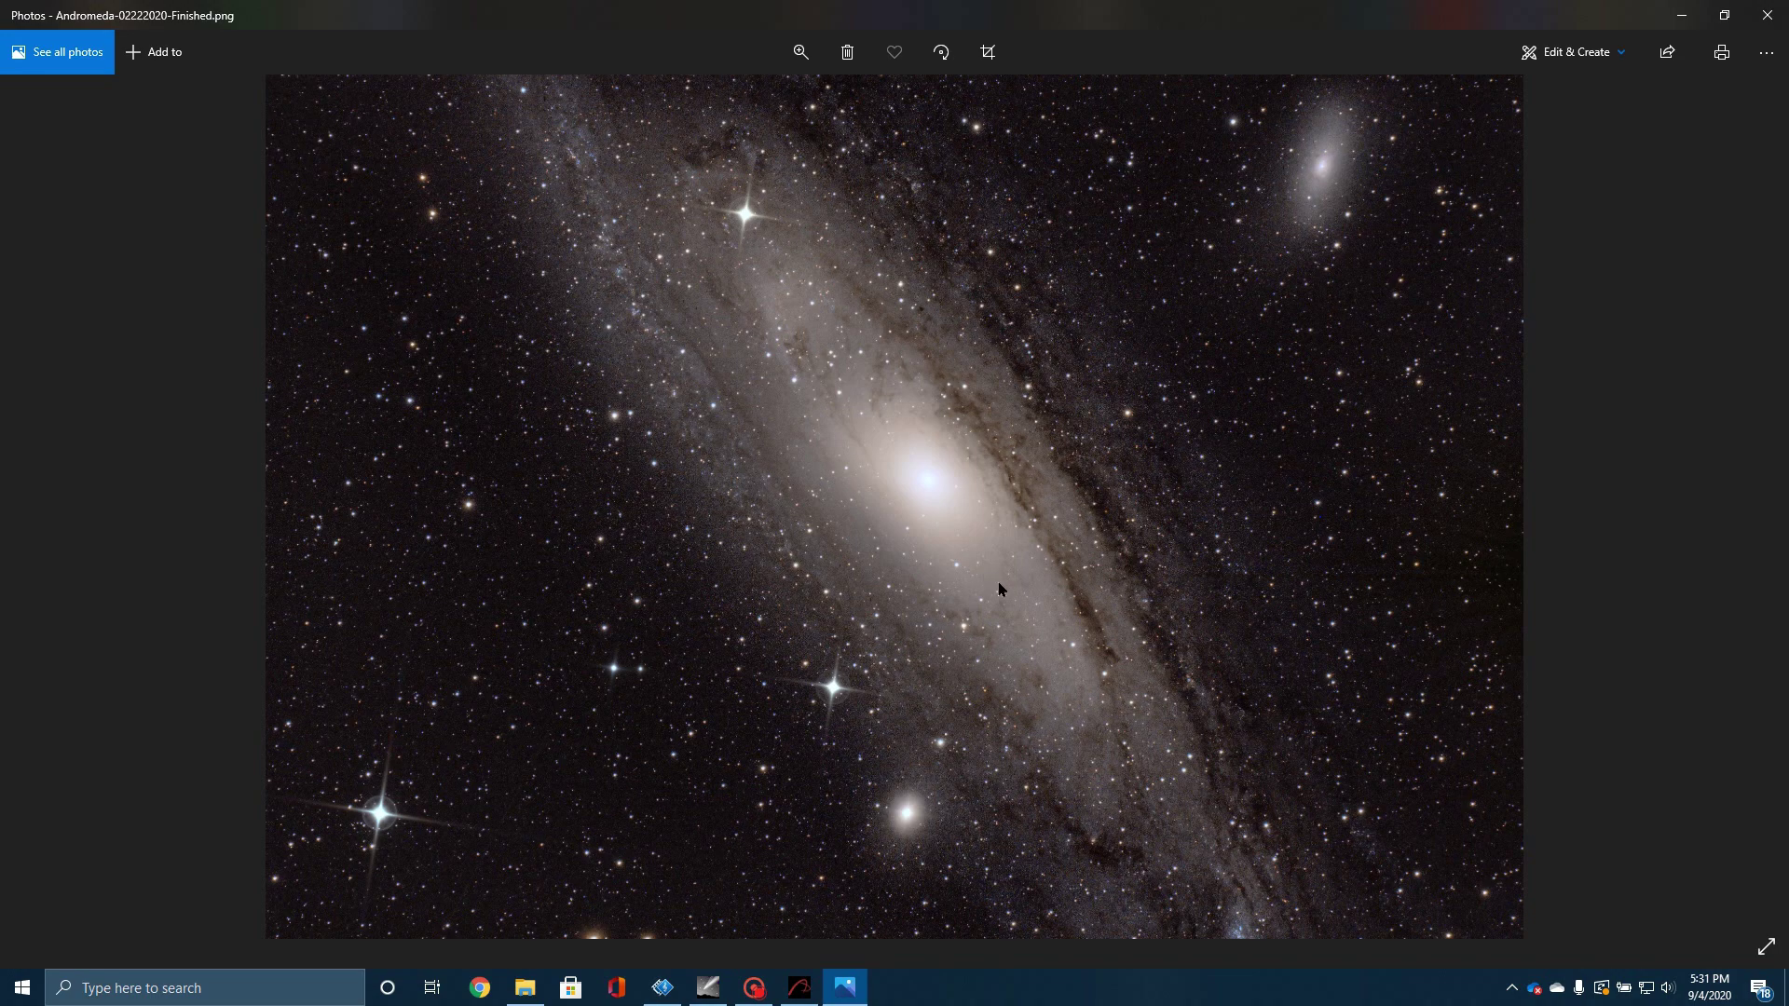
Step: Minimize Photos, close File Explorer, and restore the Cartes du Ciel M31 chart
{"action": "left_click", "coordinate": [1699, 16]}
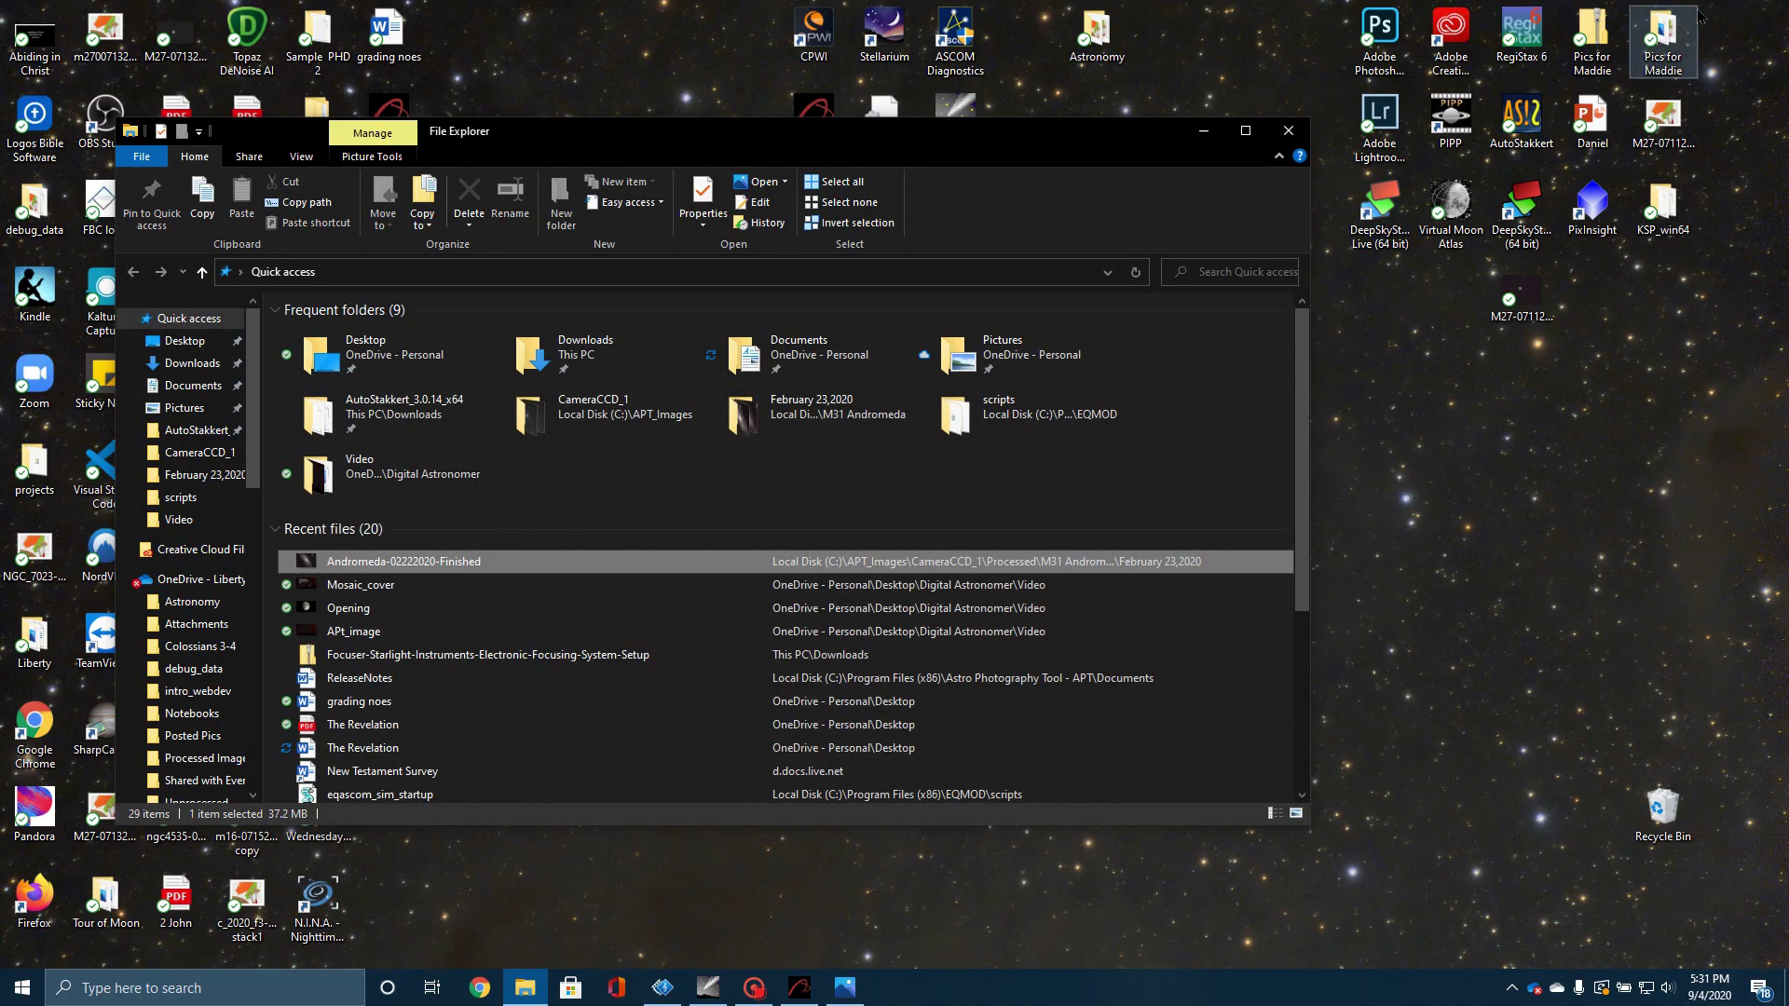
{"action": "left_click", "coordinate": [1286, 133]}
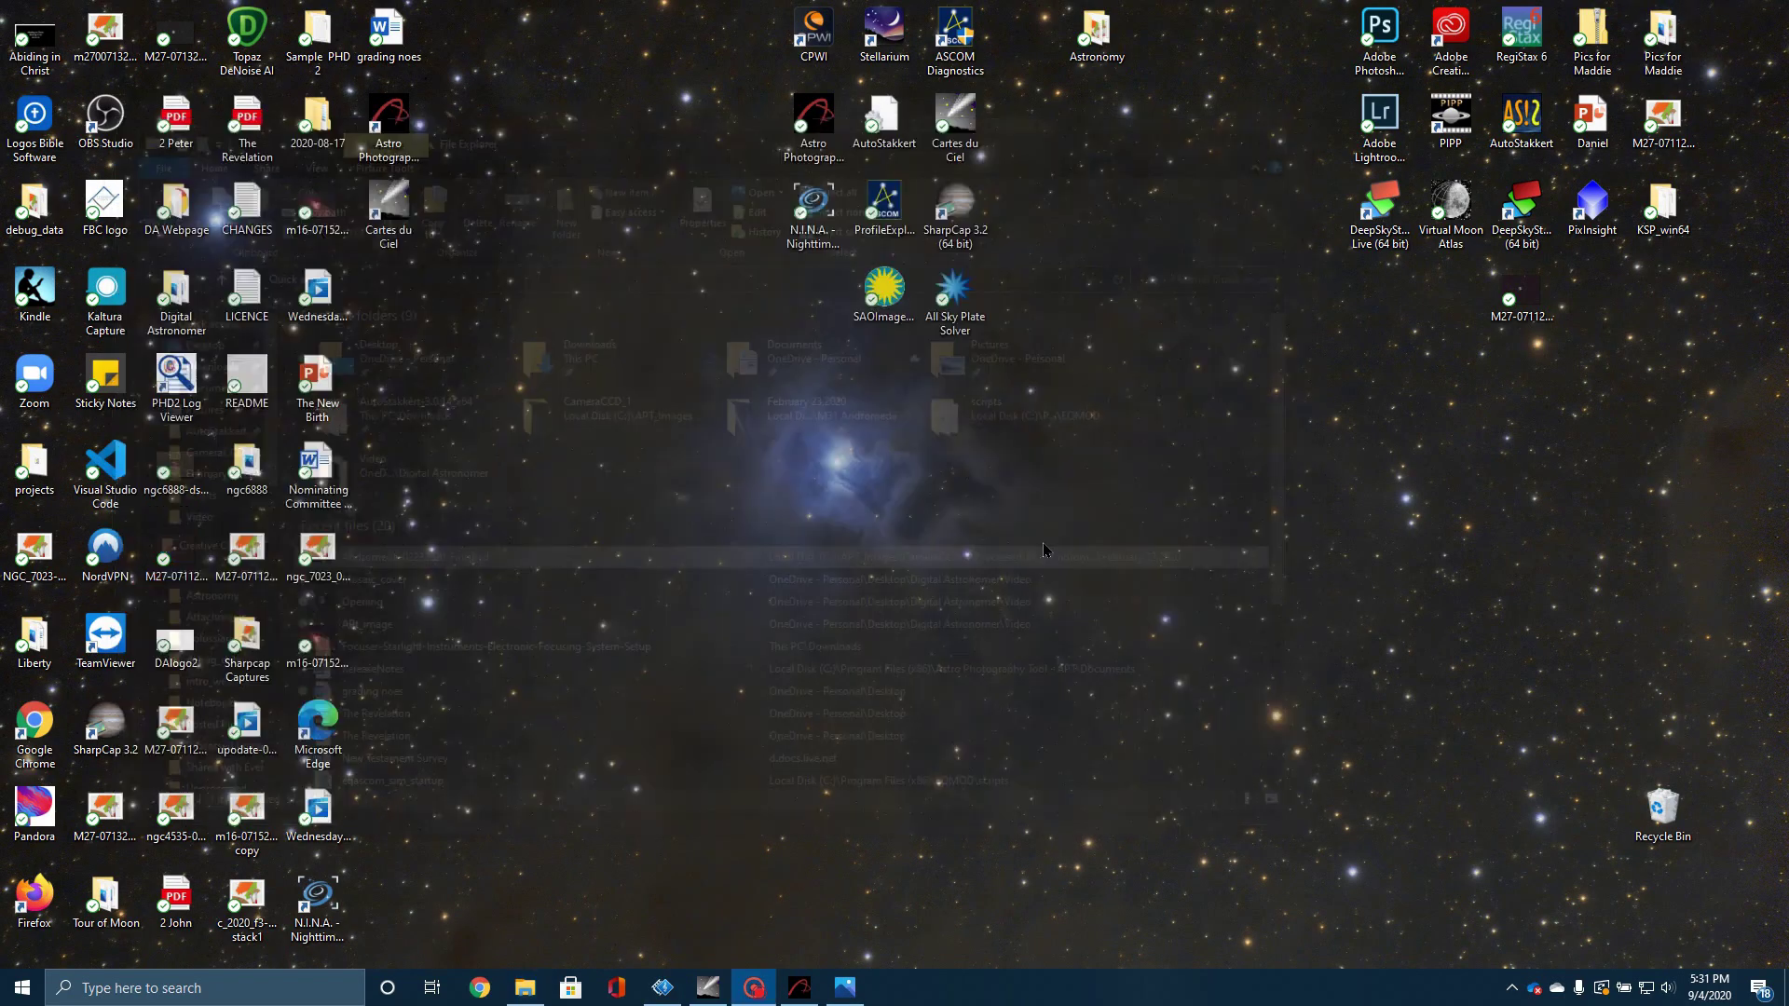
{"action": "left_click", "coordinate": [708, 989]}
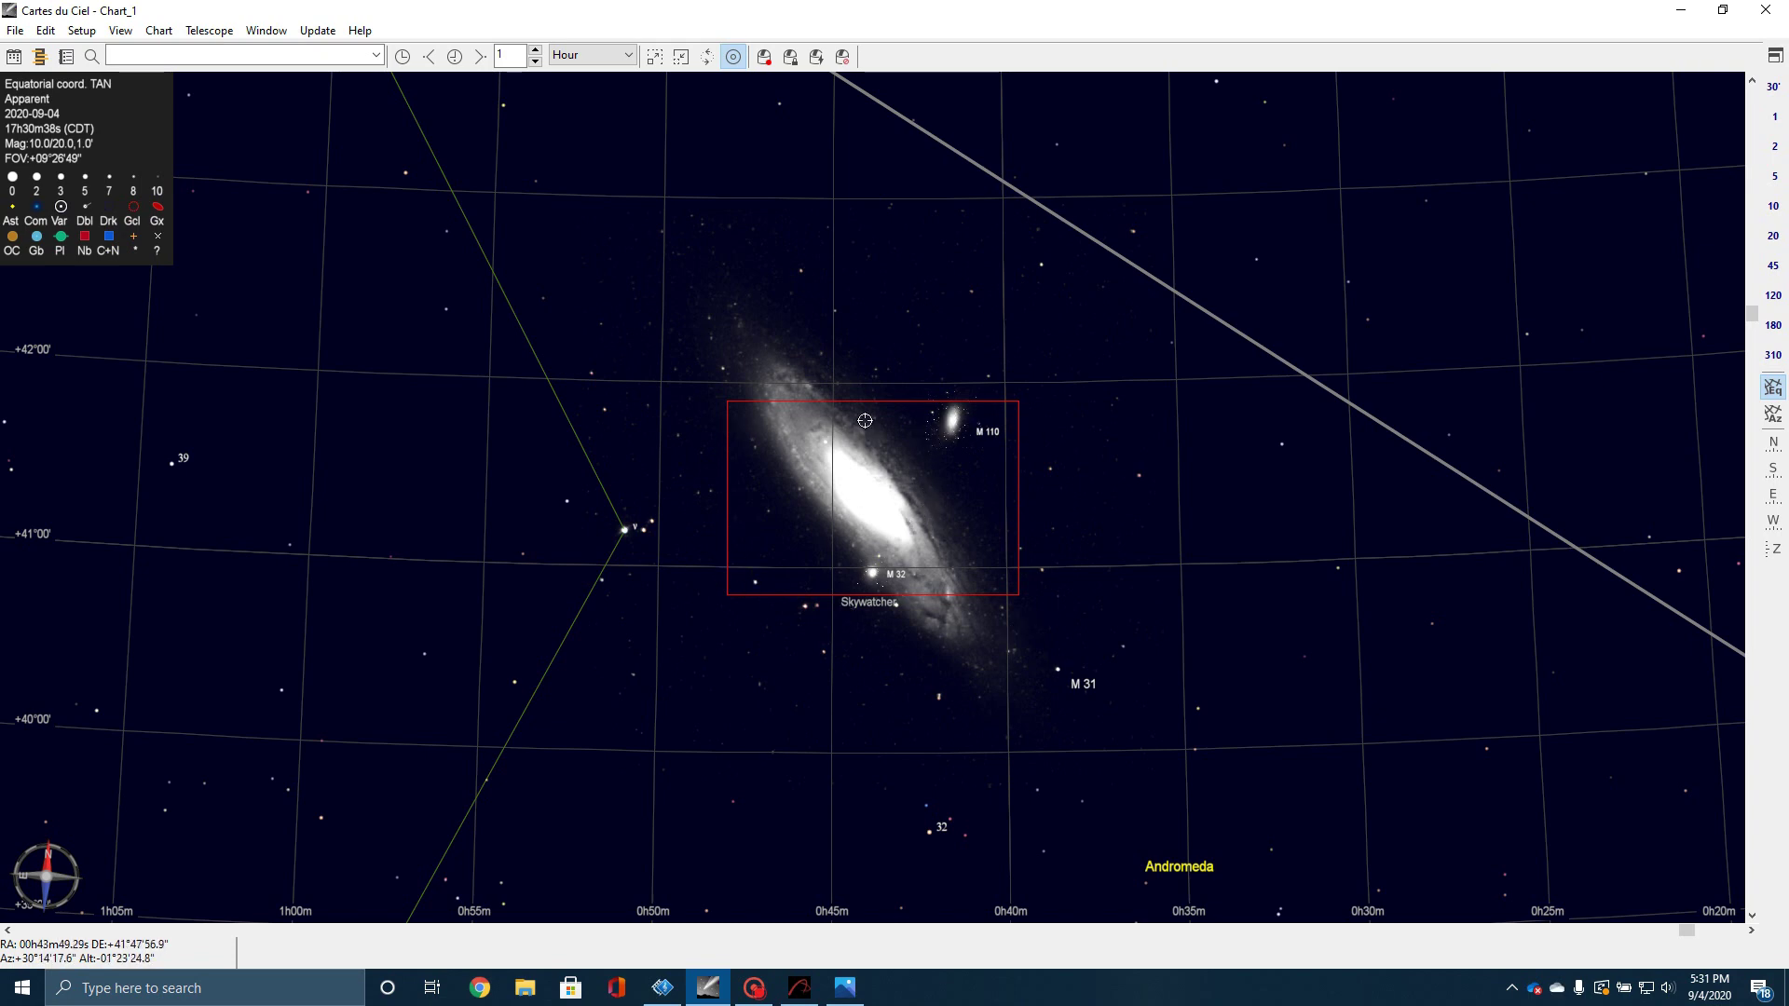
{"action": "left_click", "coordinate": [74, 30]}
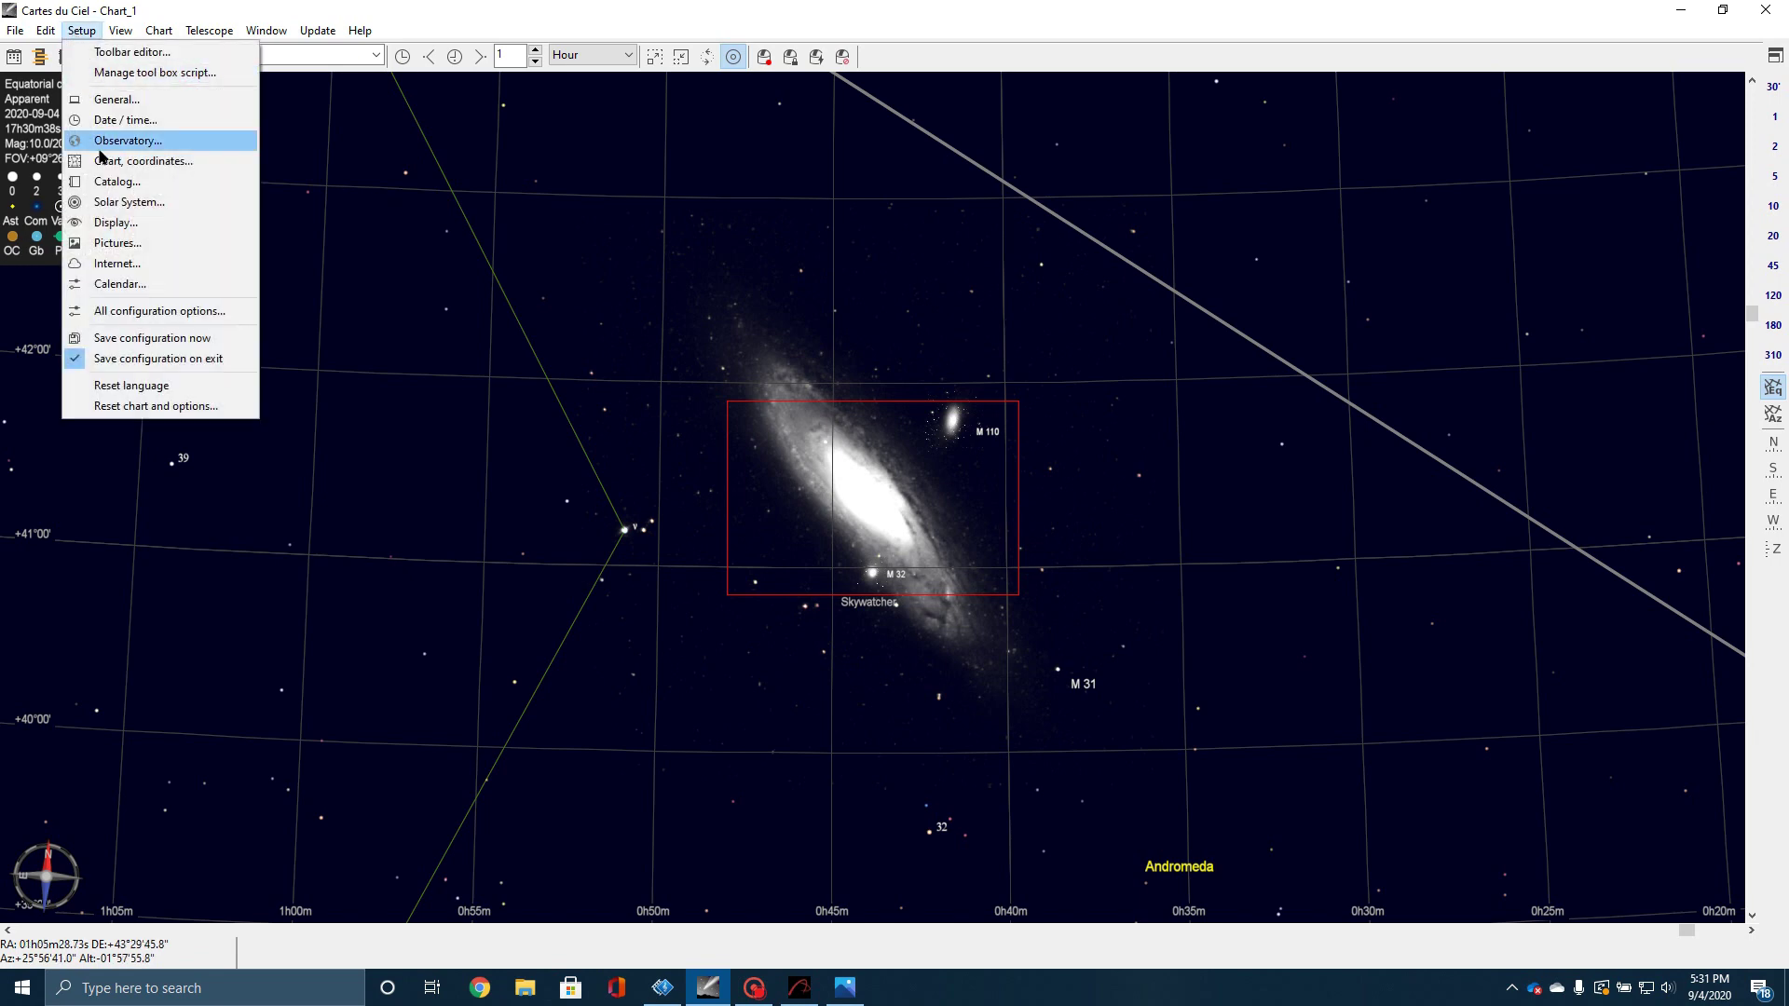
{"action": "left_click", "coordinate": [109, 229]}
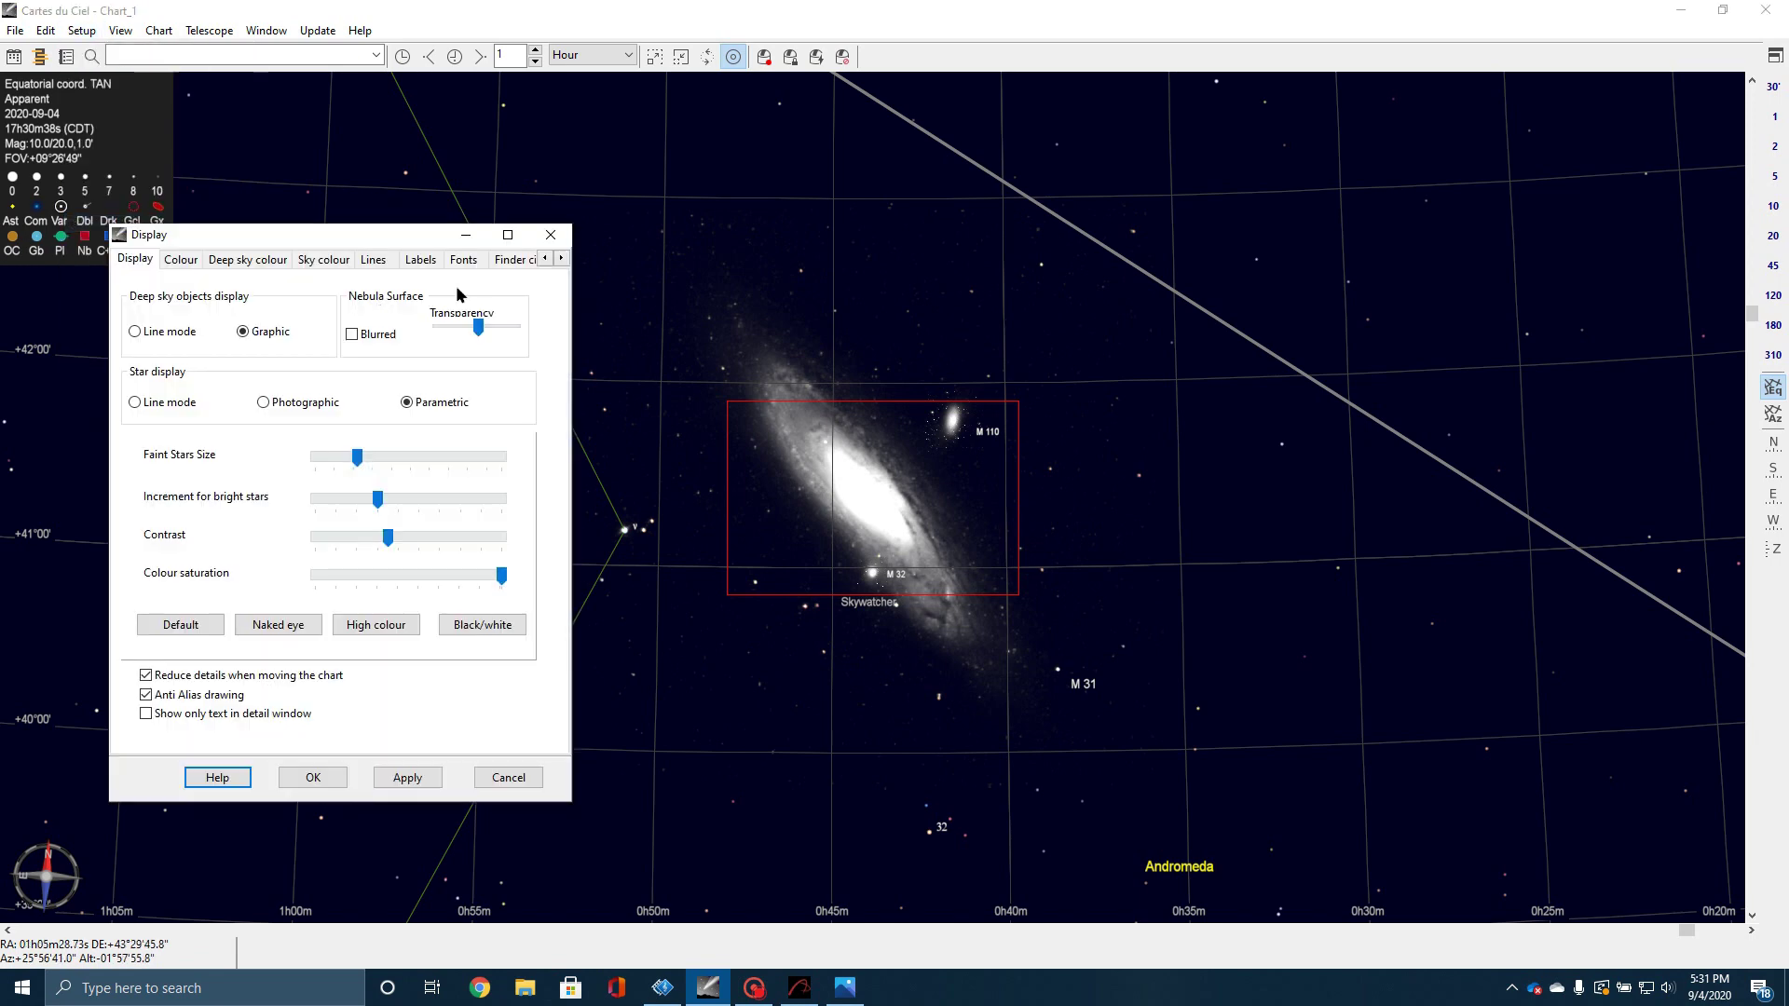
{"action": "left_click", "coordinate": [560, 260]}
{"action": "left_click", "coordinate": [560, 260]}
{"action": "left_click", "coordinate": [560, 260]}
{"action": "left_click", "coordinate": [560, 260]}
{"action": "left_click", "coordinate": [418, 263]}
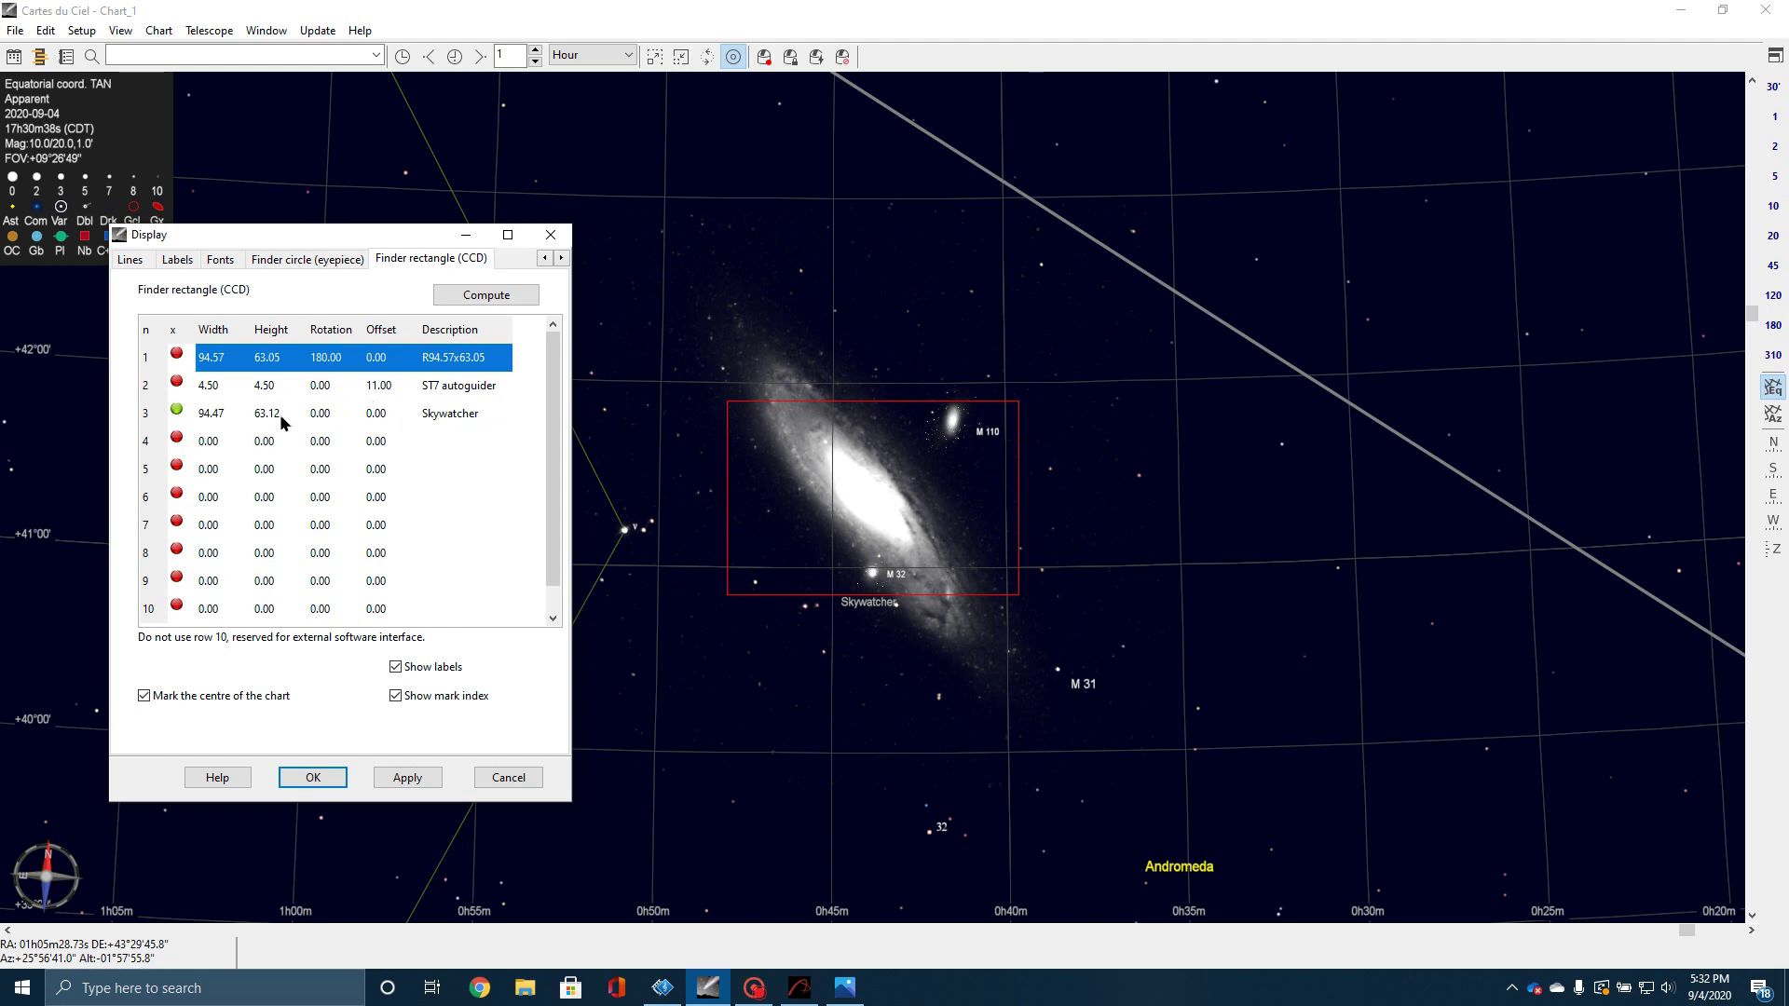
{"action": "left_click", "coordinate": [315, 411]}
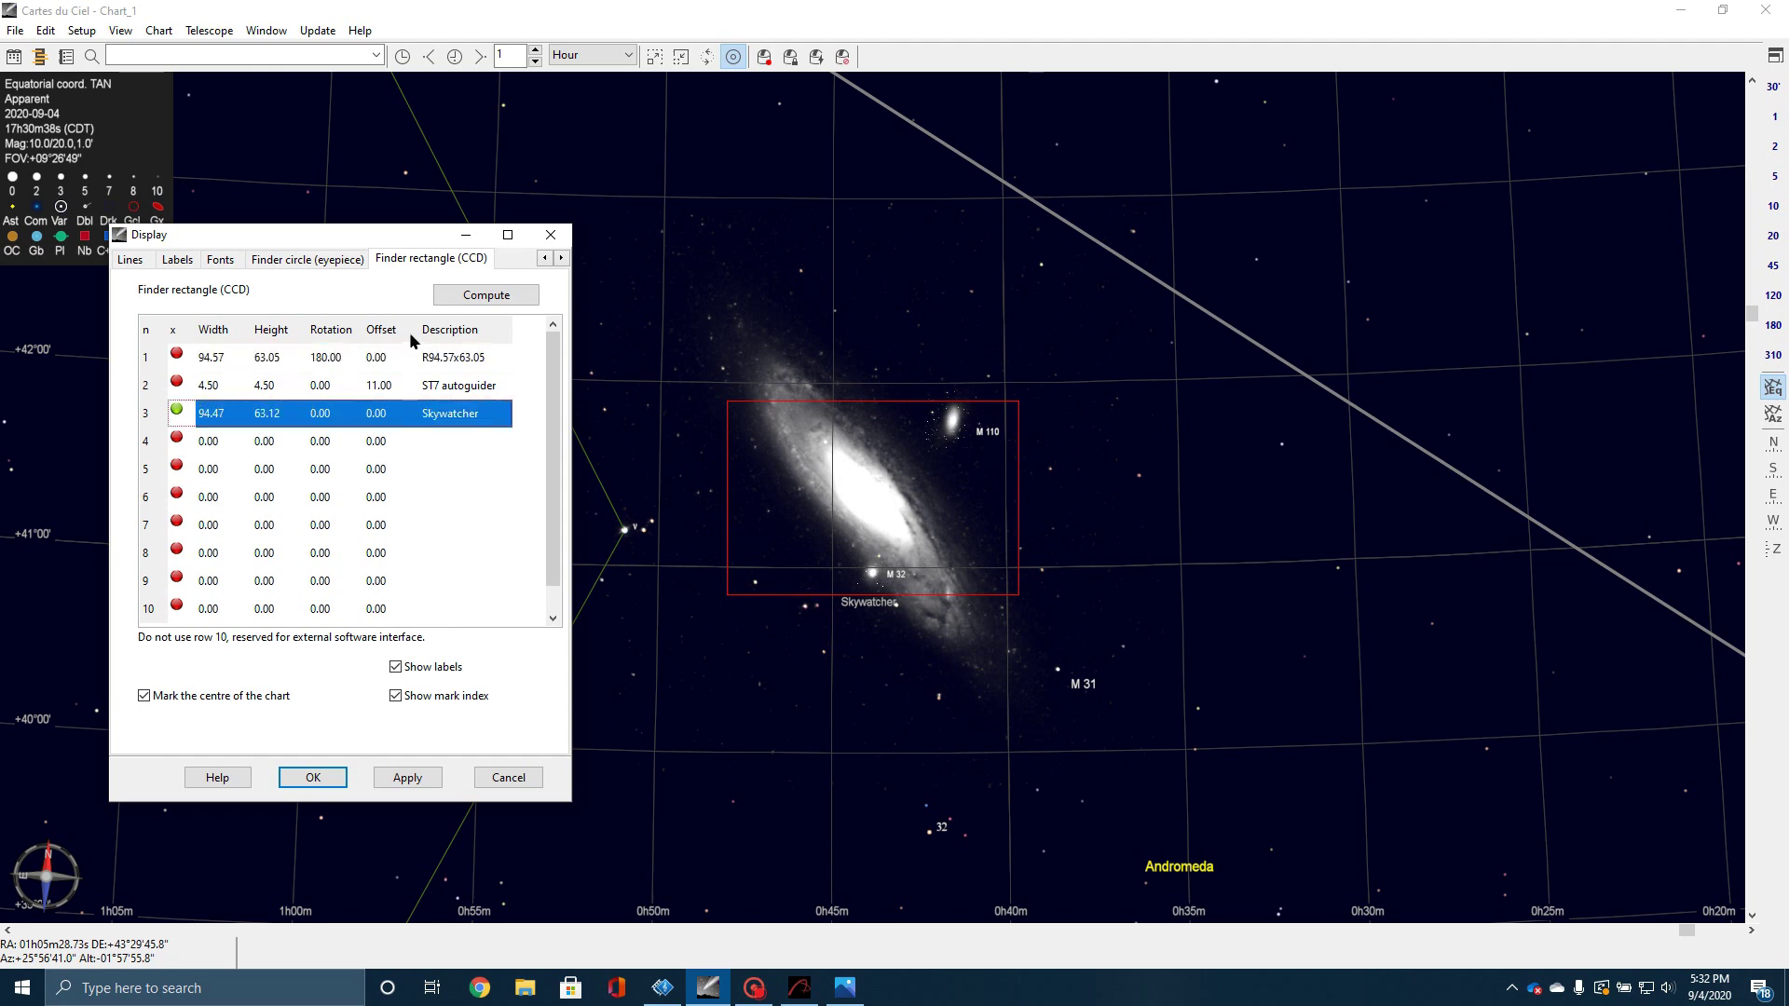
{"action": "left_click", "coordinate": [449, 296]}
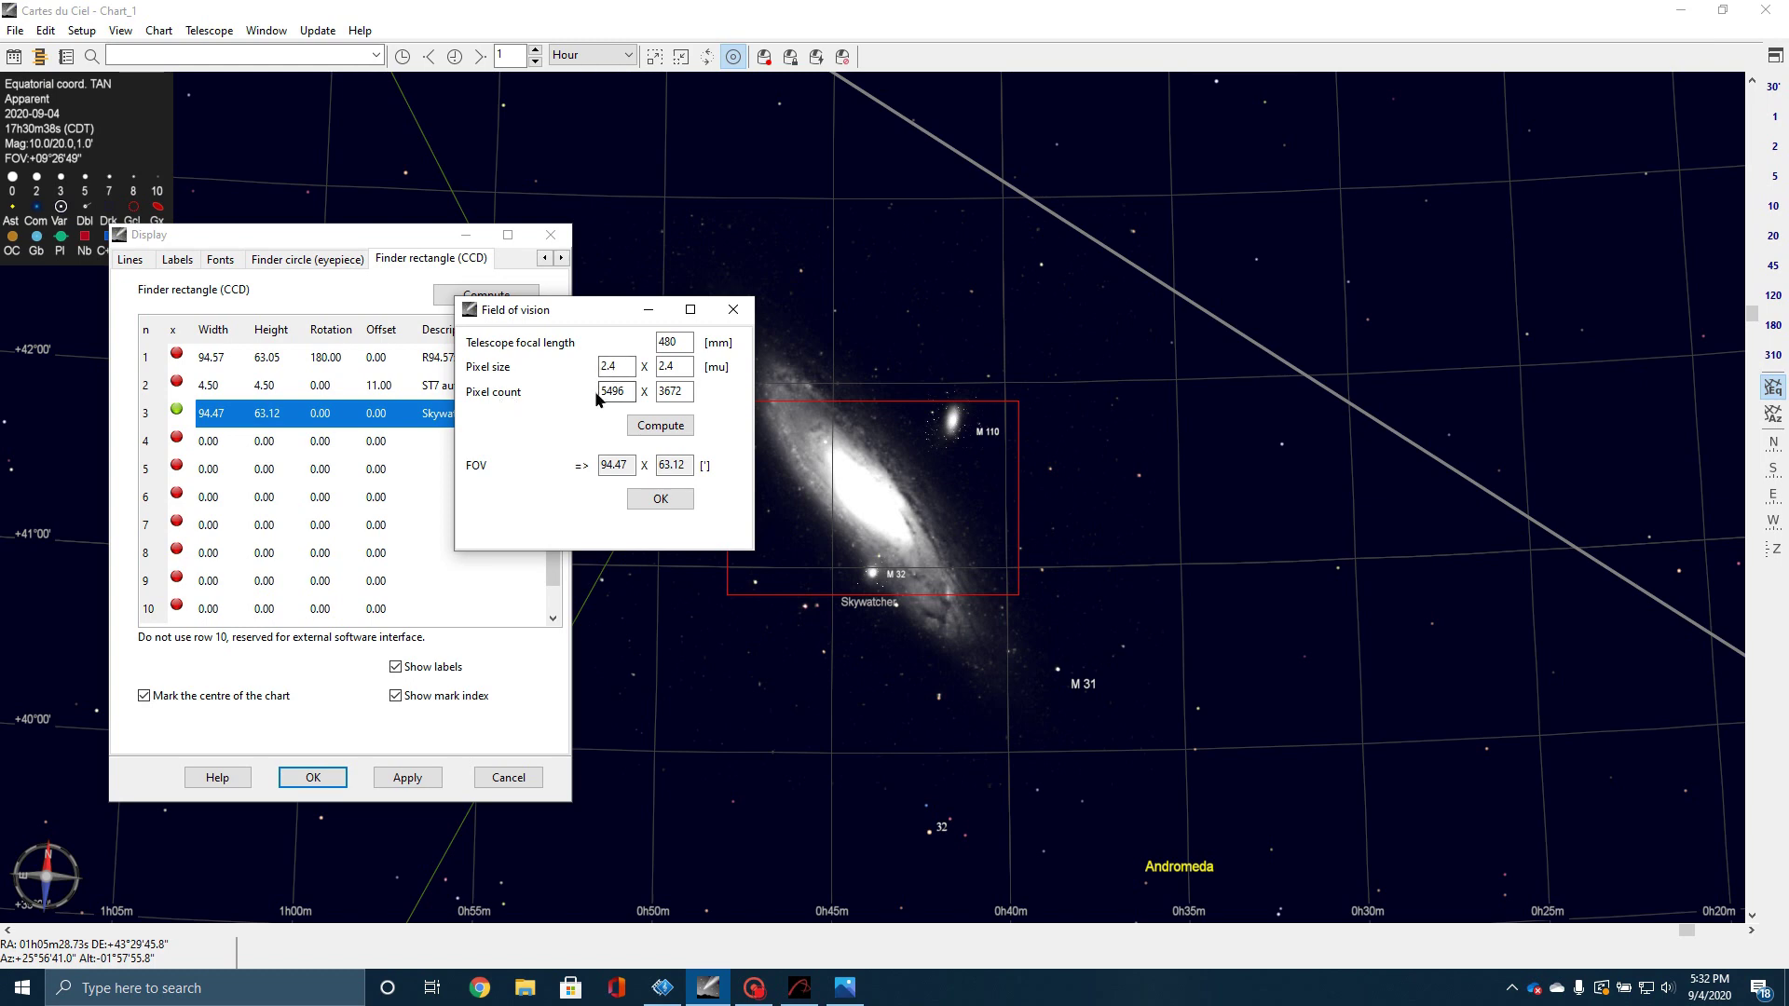
{"action": "left_click", "coordinate": [655, 425]}
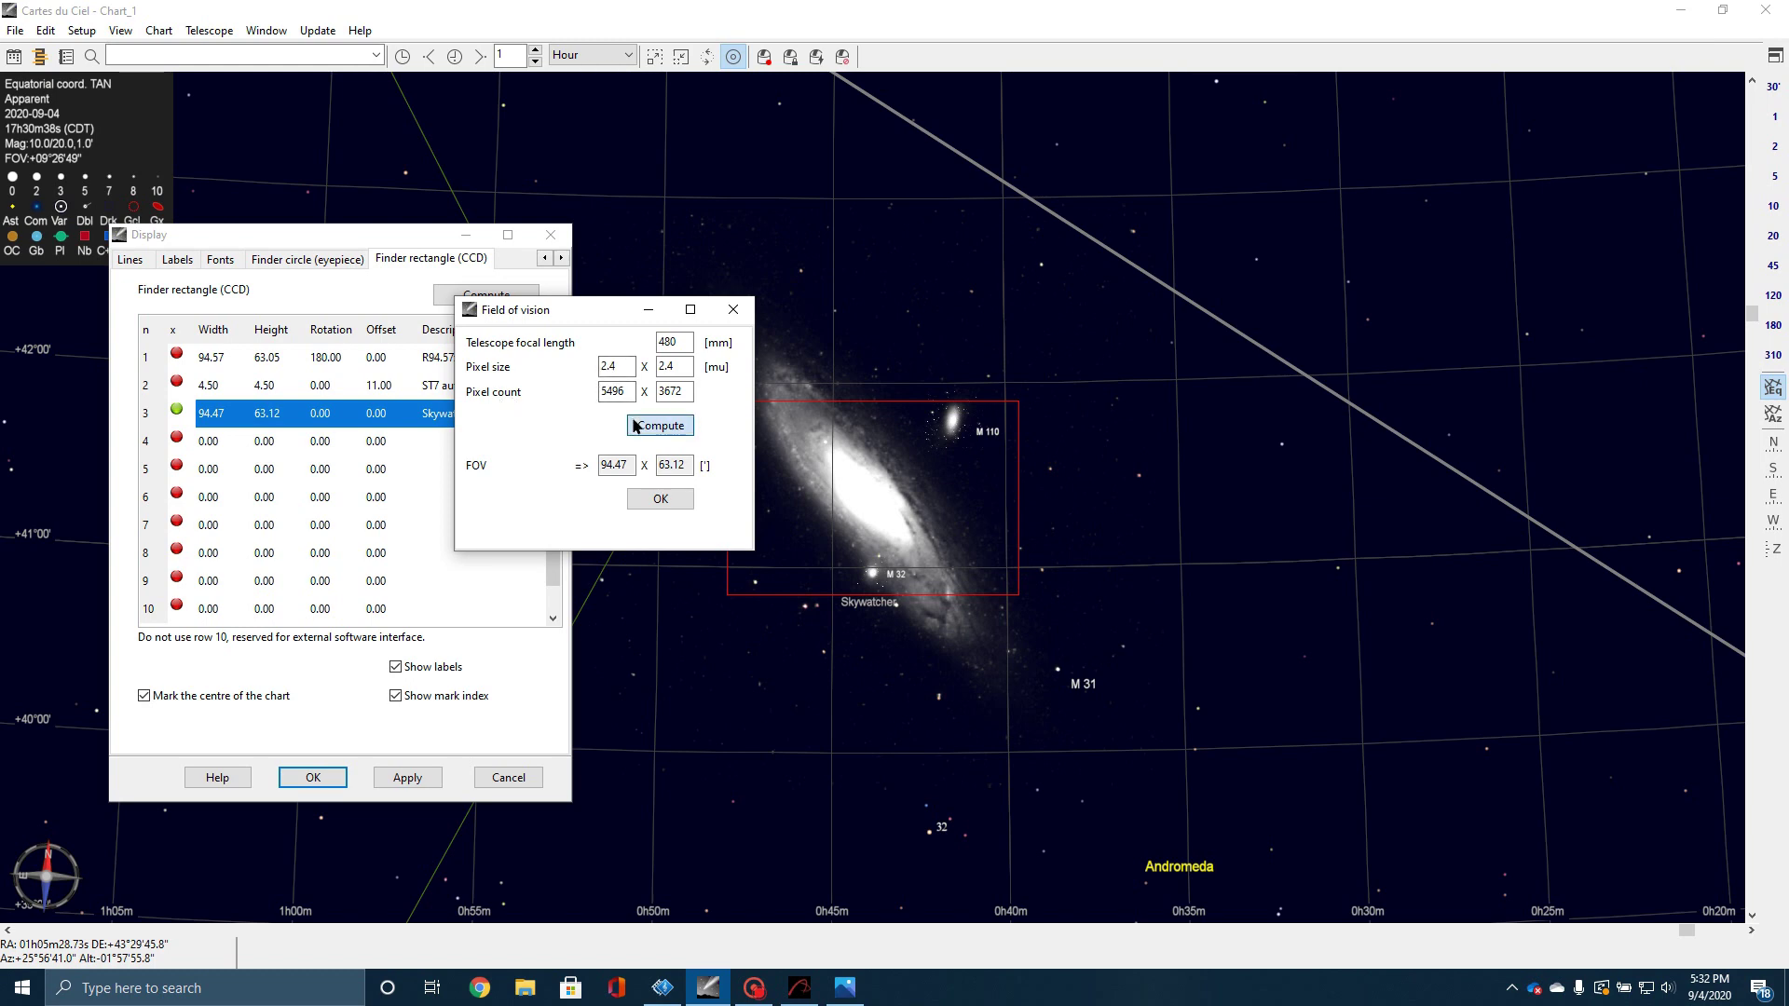
{"action": "left_click", "coordinate": [662, 501]}
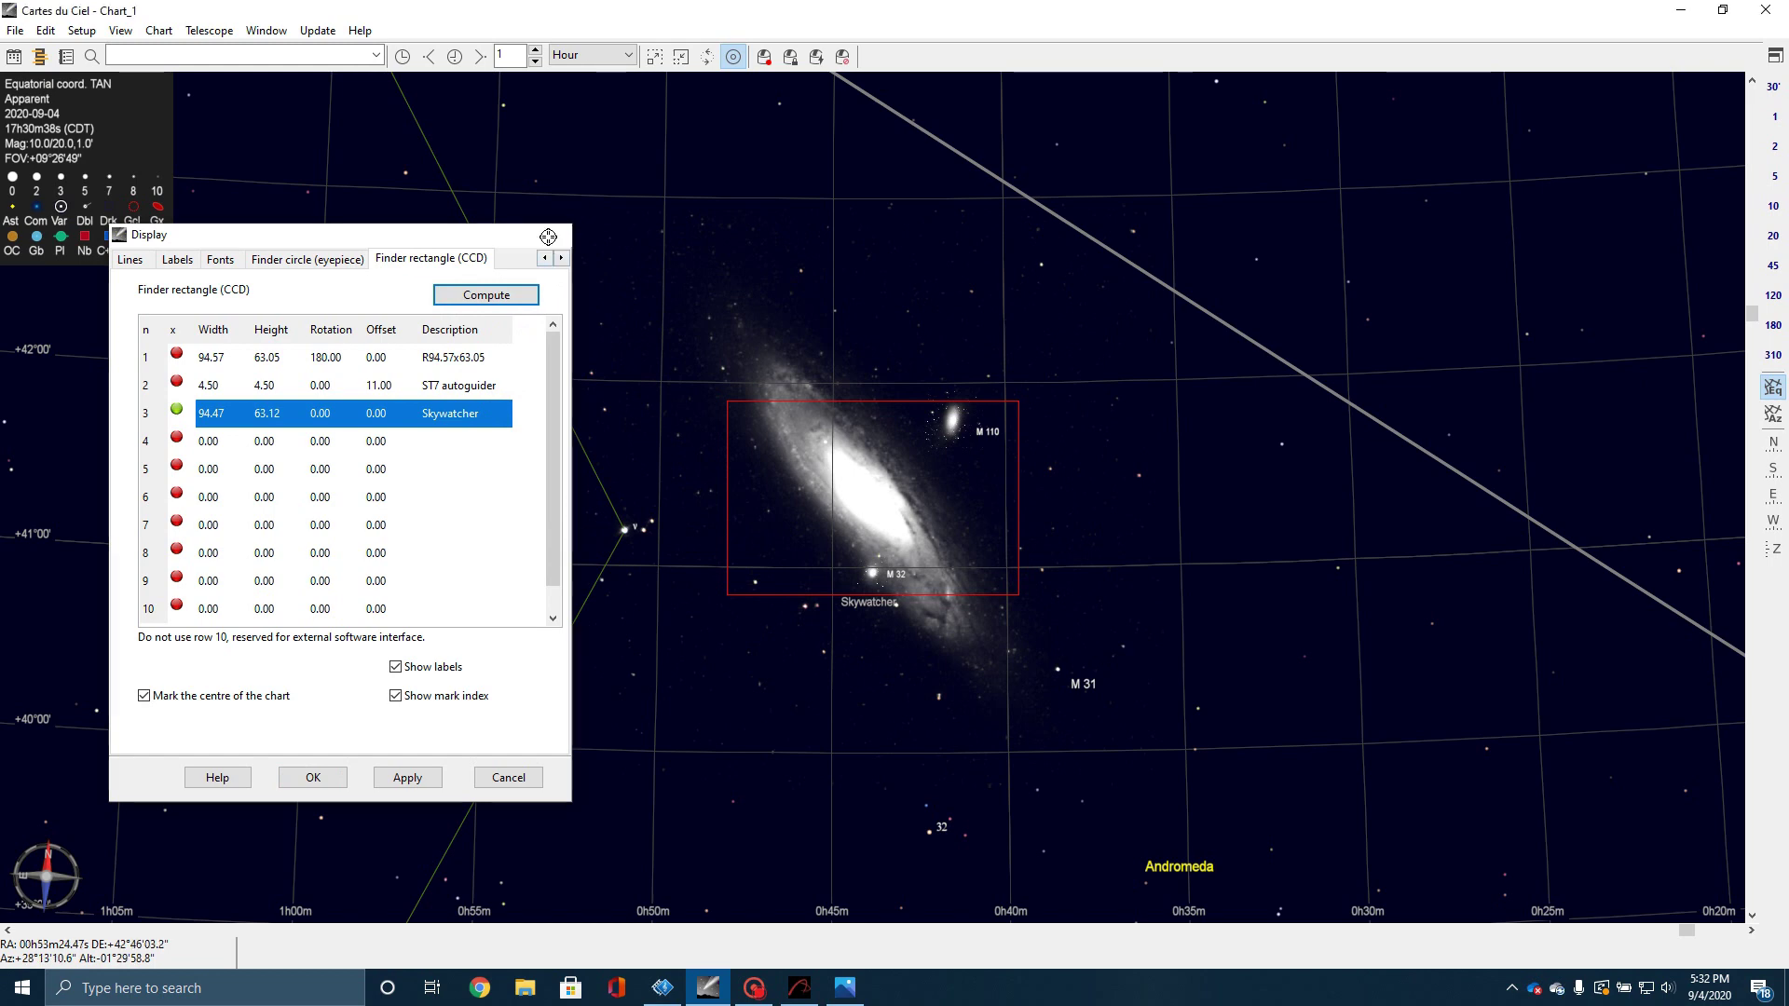
{"action": "left_click", "coordinate": [548, 237]}
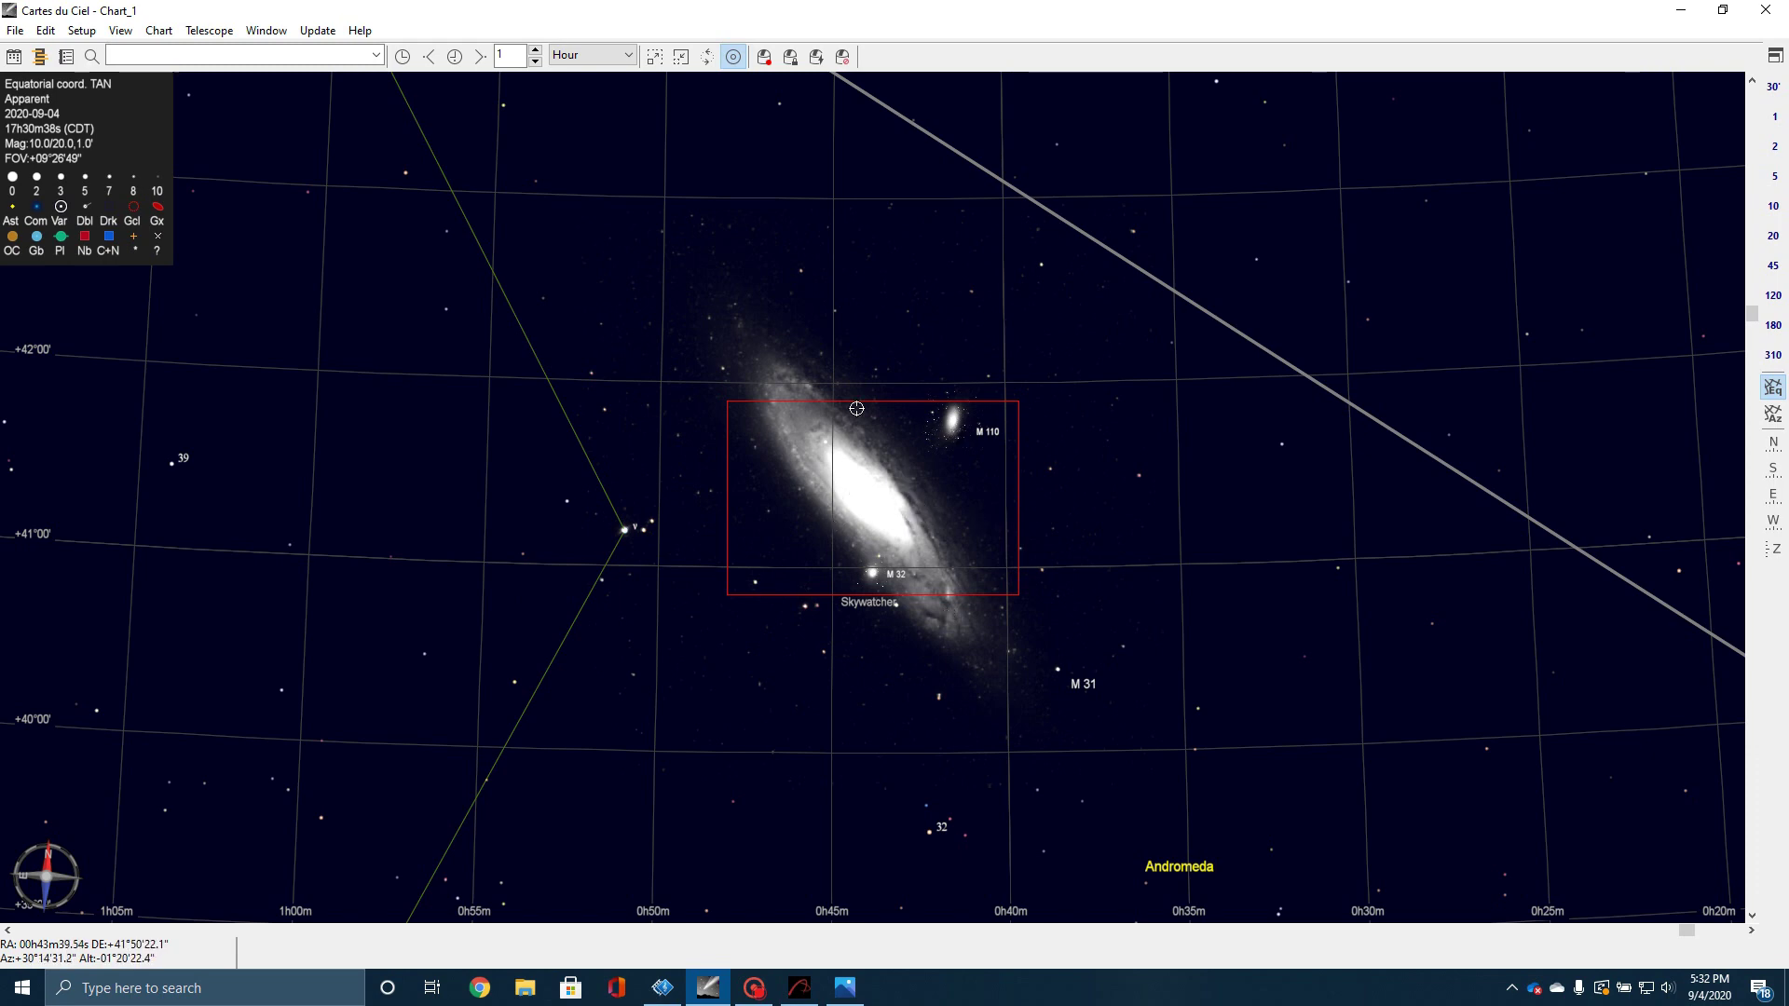
Step: Pan the chart around the M31 field, then bring Astro Photography Tool forward
{"action": "mouse_move", "coordinate": [917, 510]}
{"action": "left_mouse_down"}
{"action": "mouse_move", "coordinate": [892, 508]}
{"action": "mouse_move", "coordinate": [945, 518]}
{"action": "left_mouse_up"}
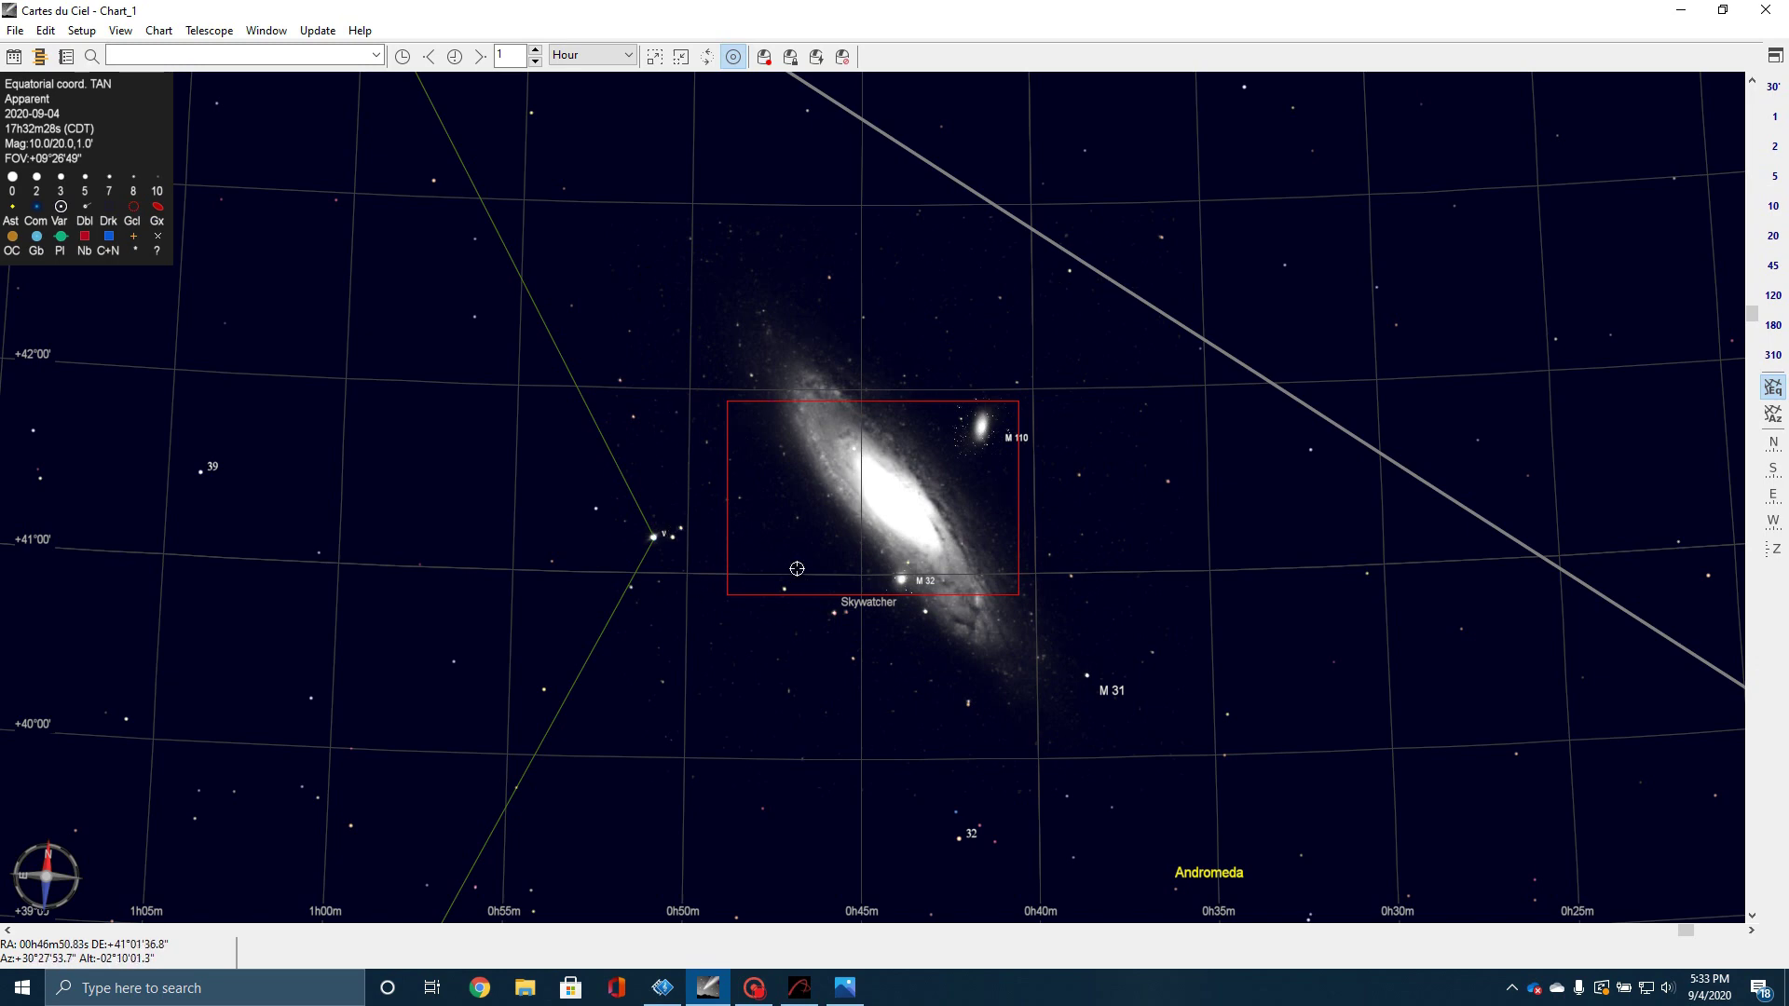
{"action": "left_click_drag", "start_coordinate": [797, 569], "coordinate": [1014, 520]}
{"action": "left_click_drag", "start_coordinate": [1003, 607], "coordinate": [754, 620]}
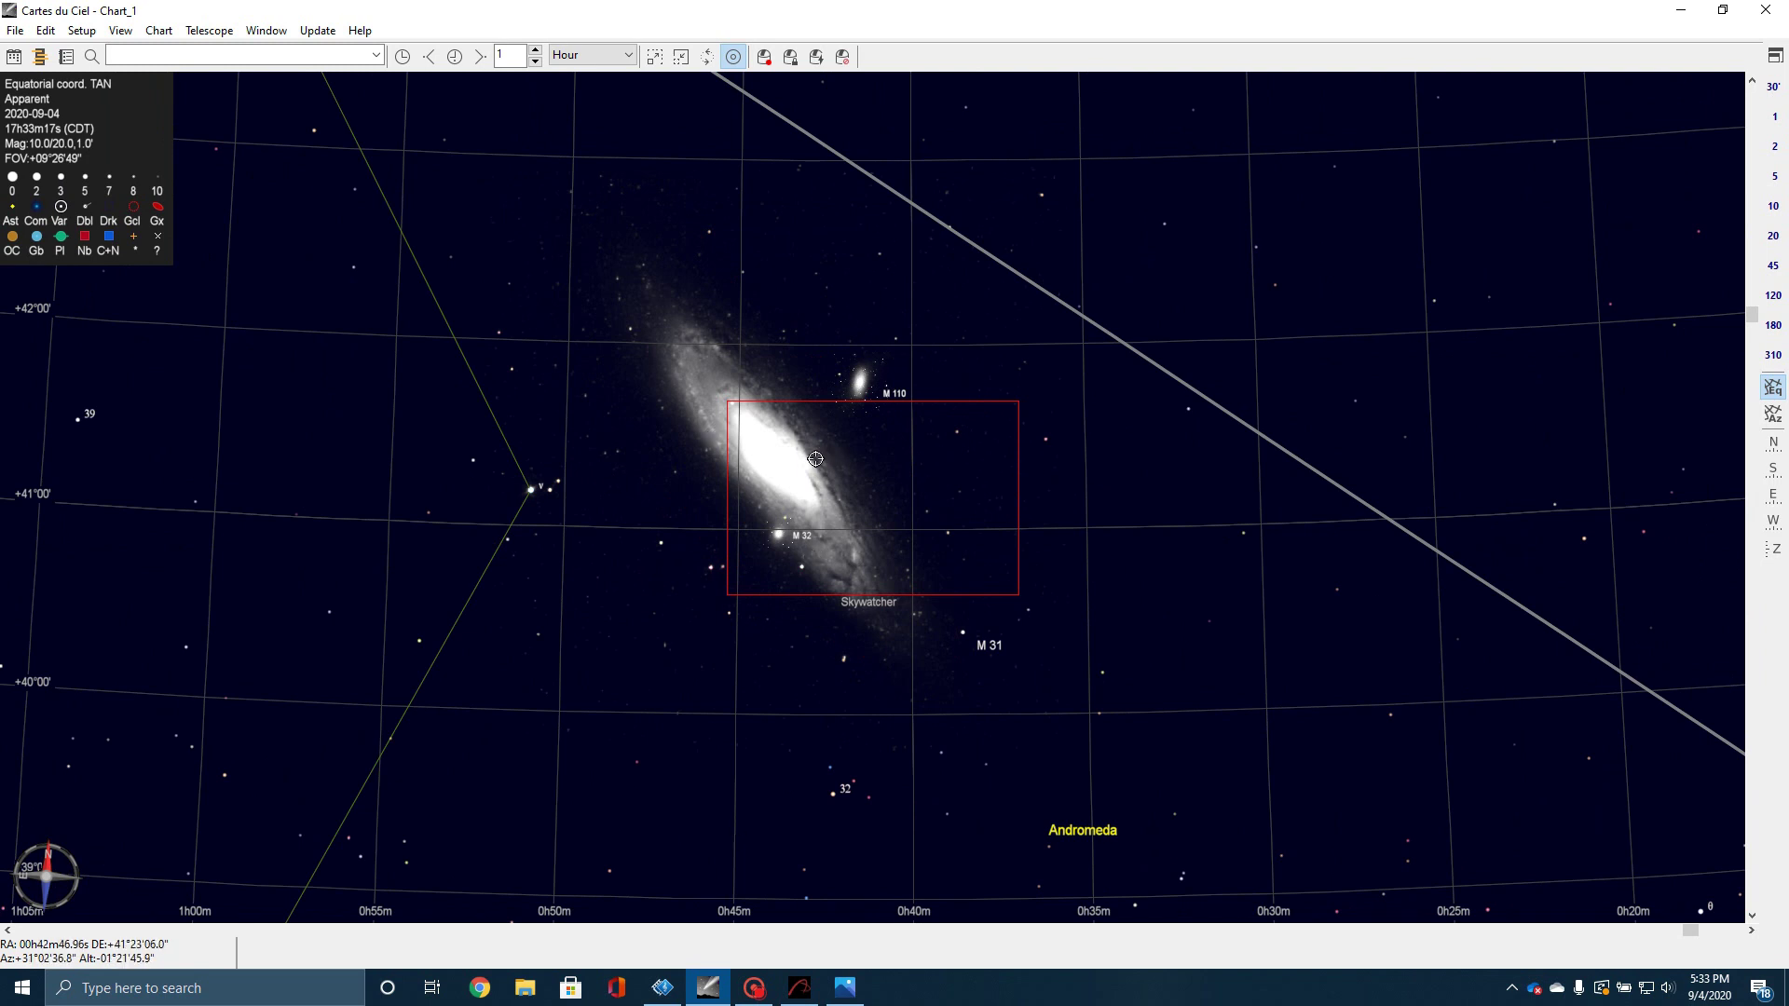
{"action": "left_click", "coordinate": [796, 991]}
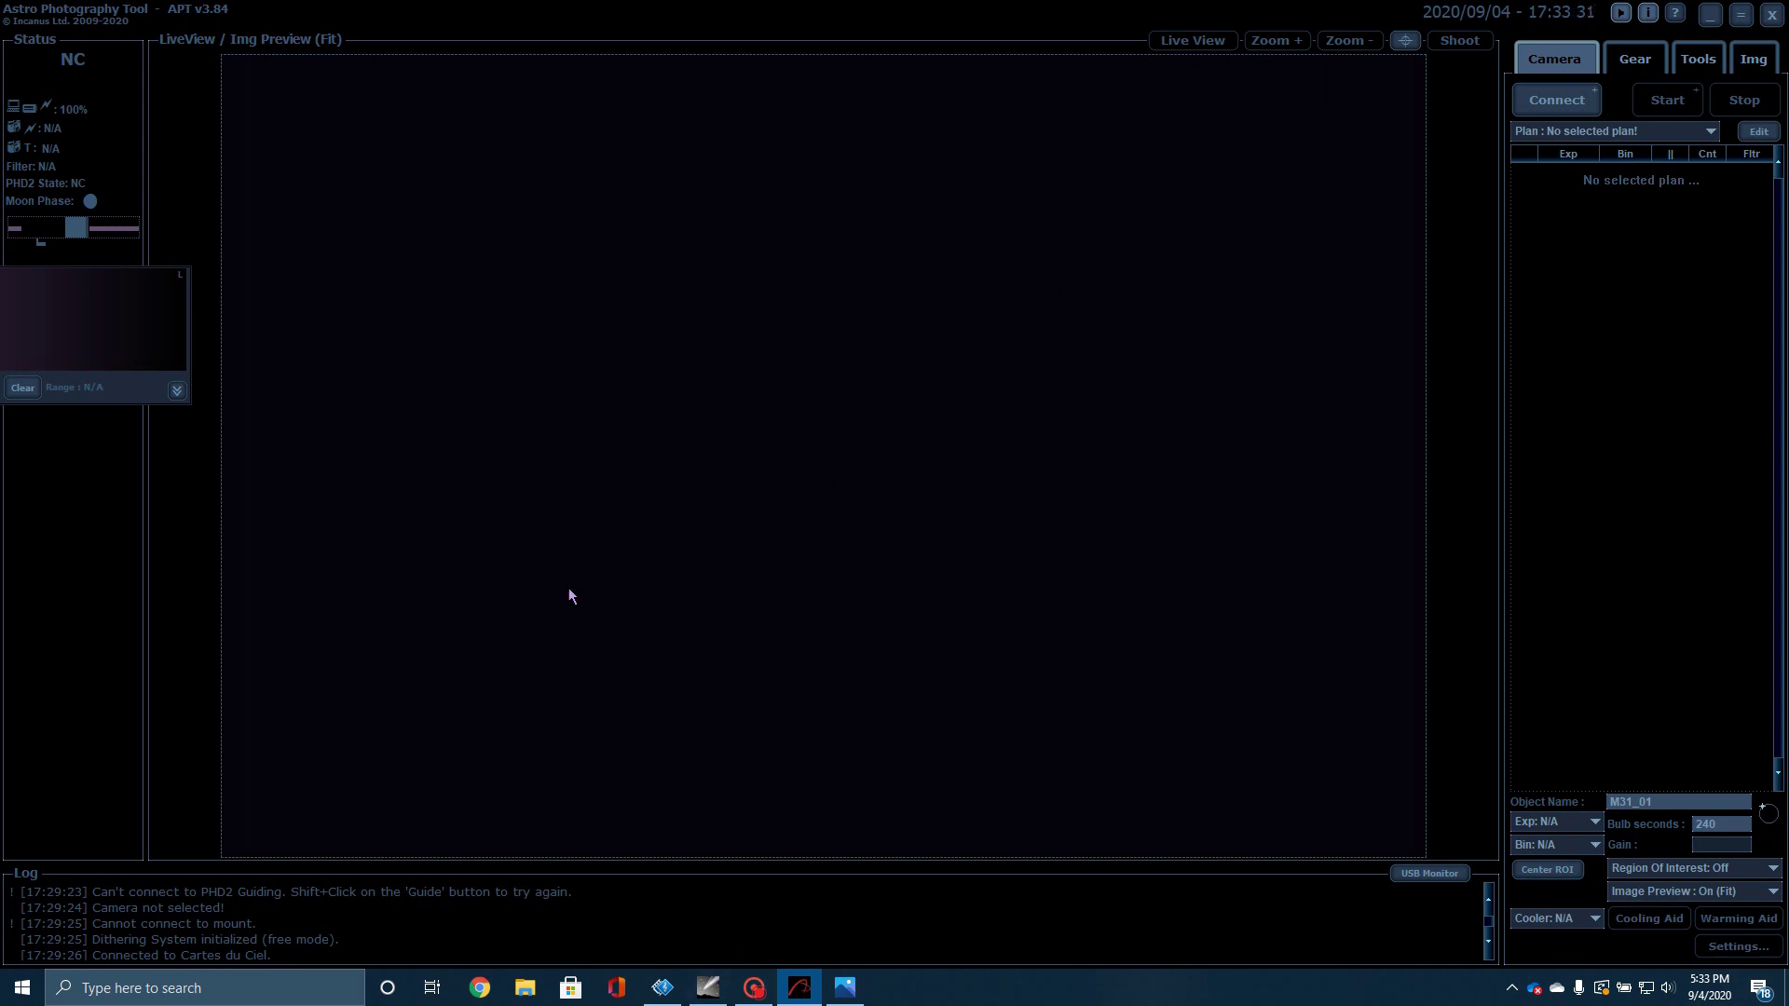
Step: Bring the Cartes du Ciel M31 chart back in front of APT
{"action": "left_click", "coordinate": [708, 989]}
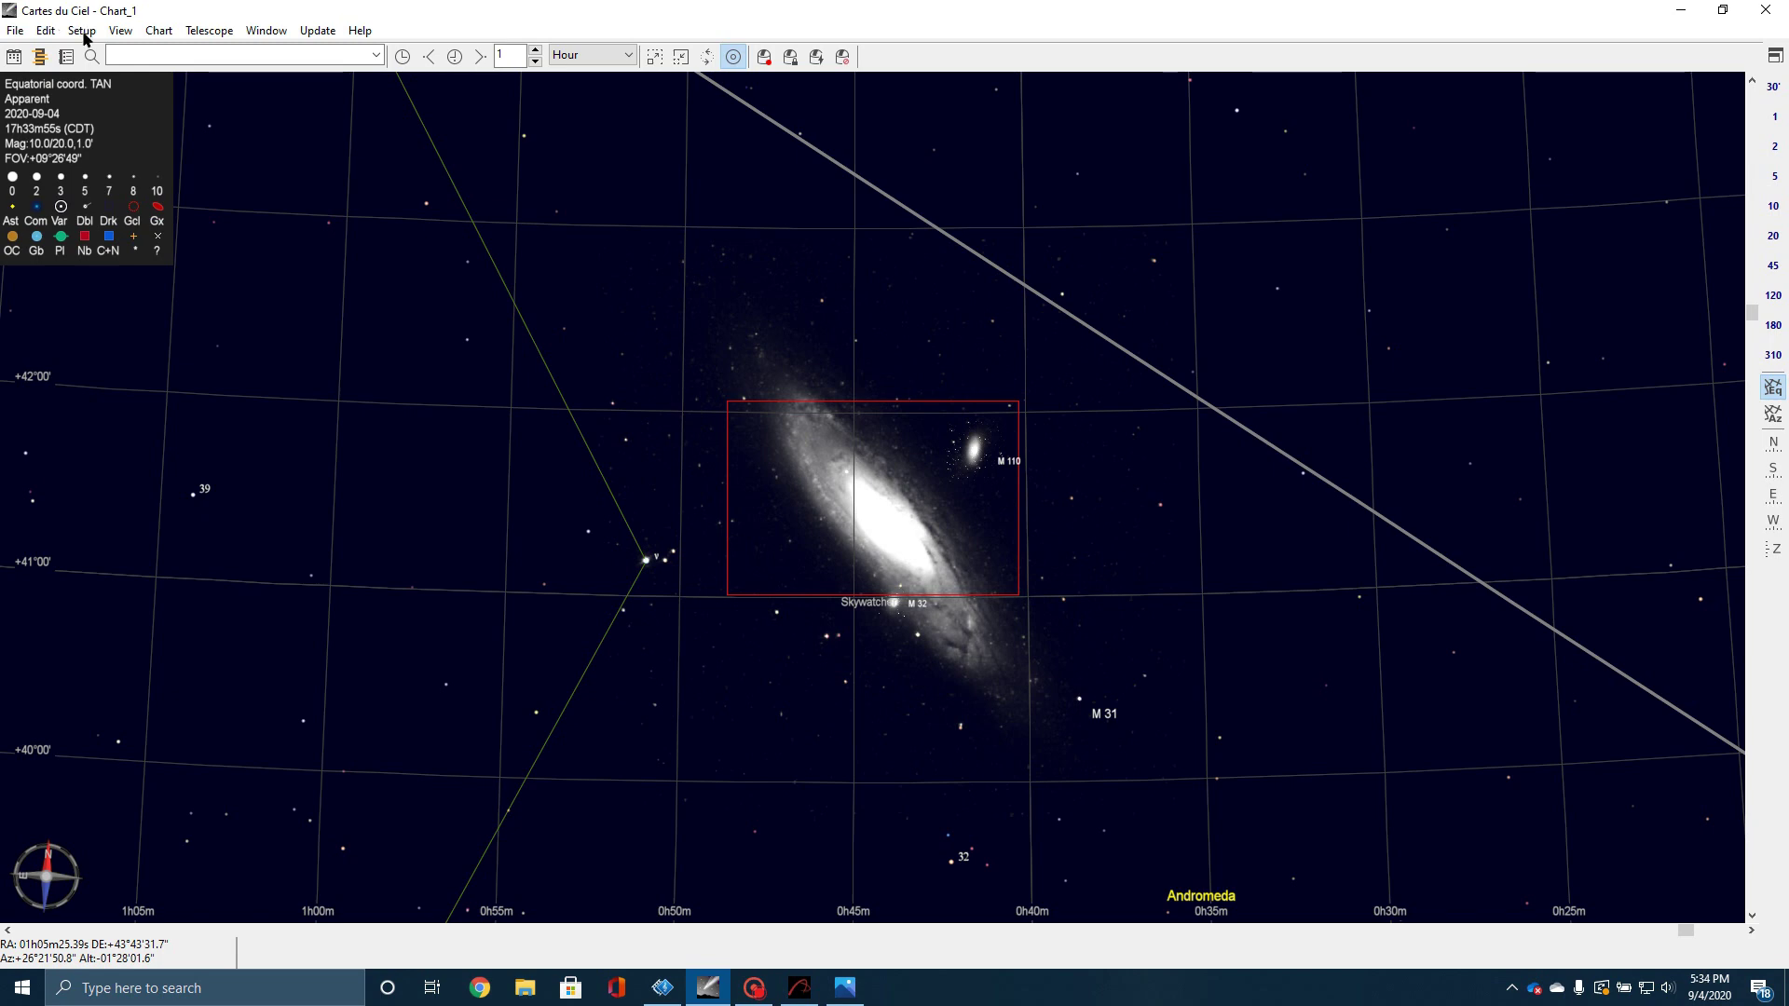
Step: Open View > Mosaic, laying a 3 × 3 Skywatcher grid with 10% overlap over M31
{"action": "left_click", "coordinate": [119, 33]}
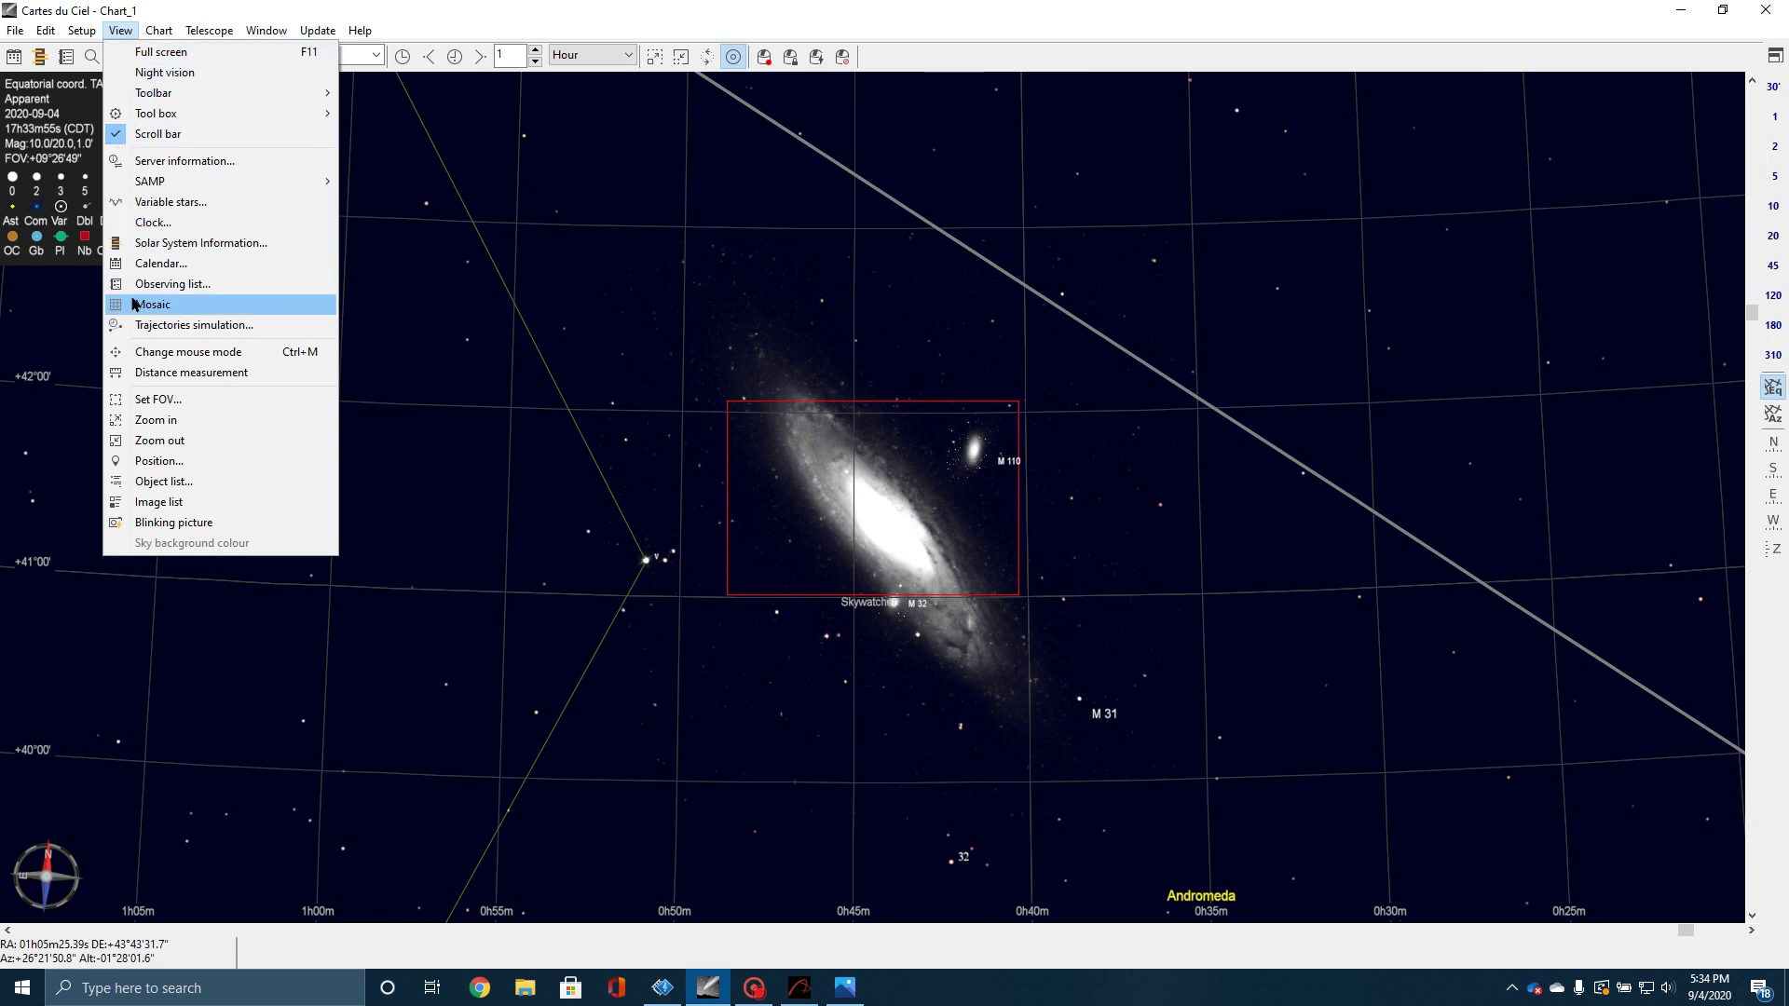
{"action": "left_click", "coordinate": [142, 304]}
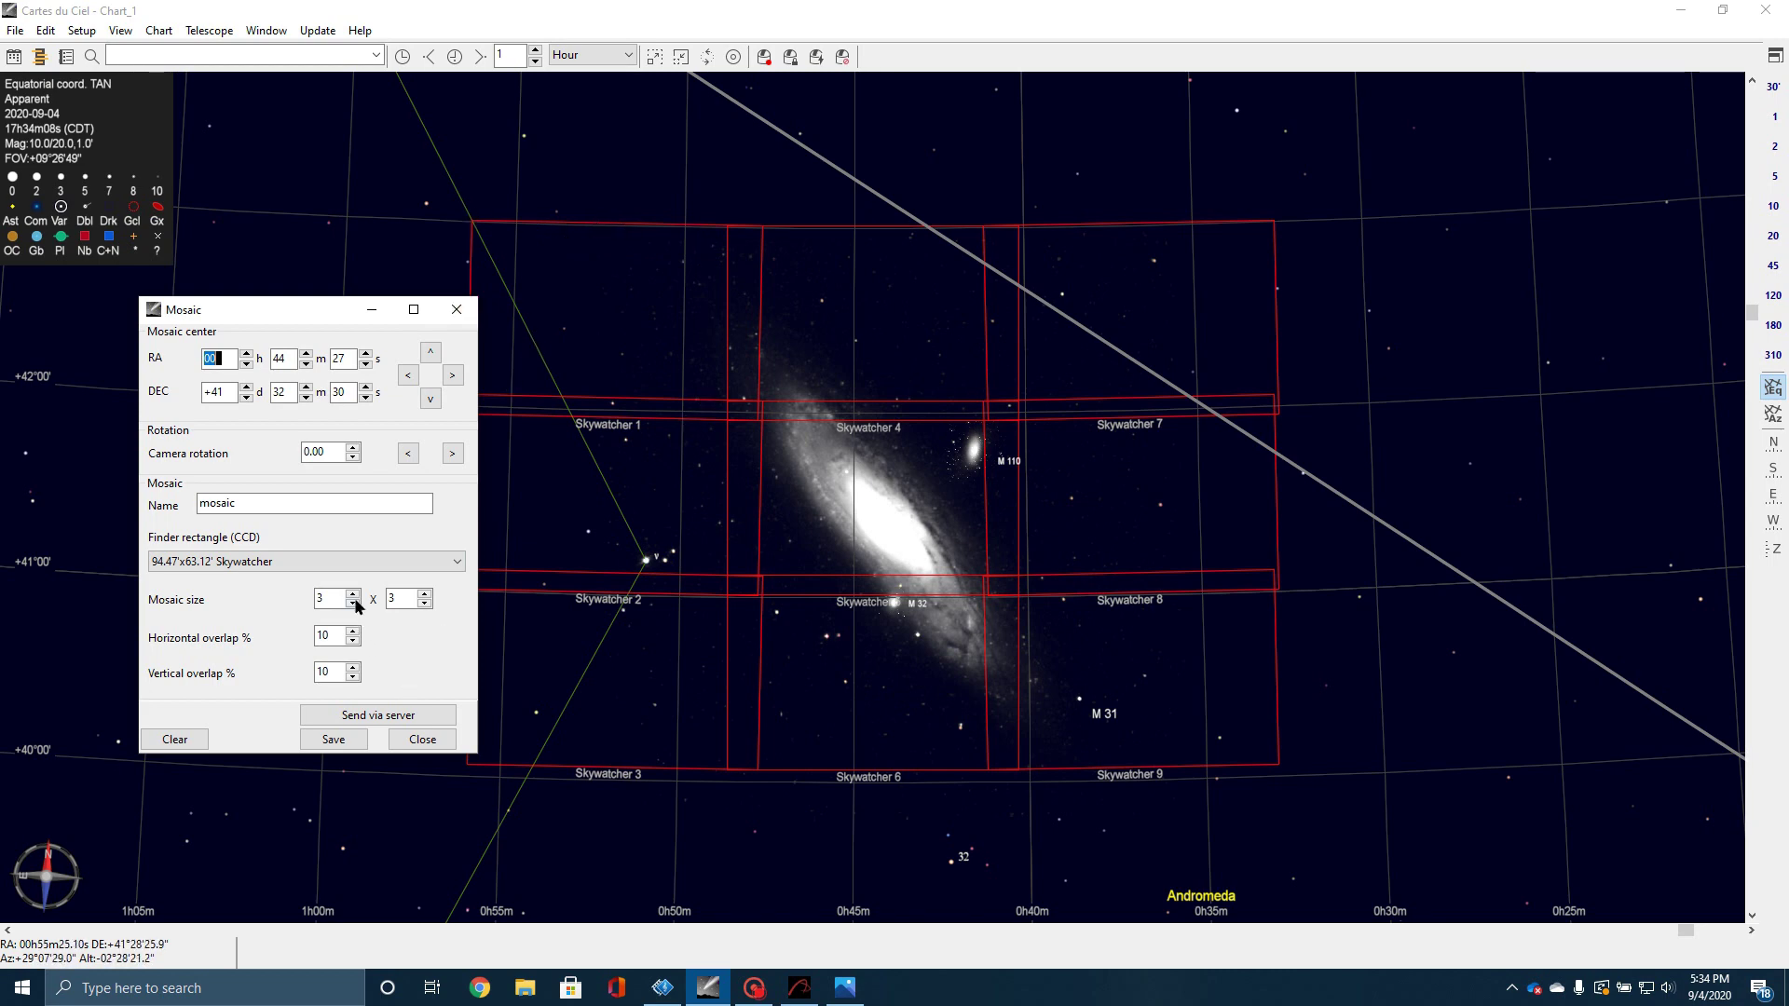
Step: Make the mosaic 2 × 2 and nudge its centre to +41°16′45″
{"action": "left_click", "coordinate": [354, 603]}
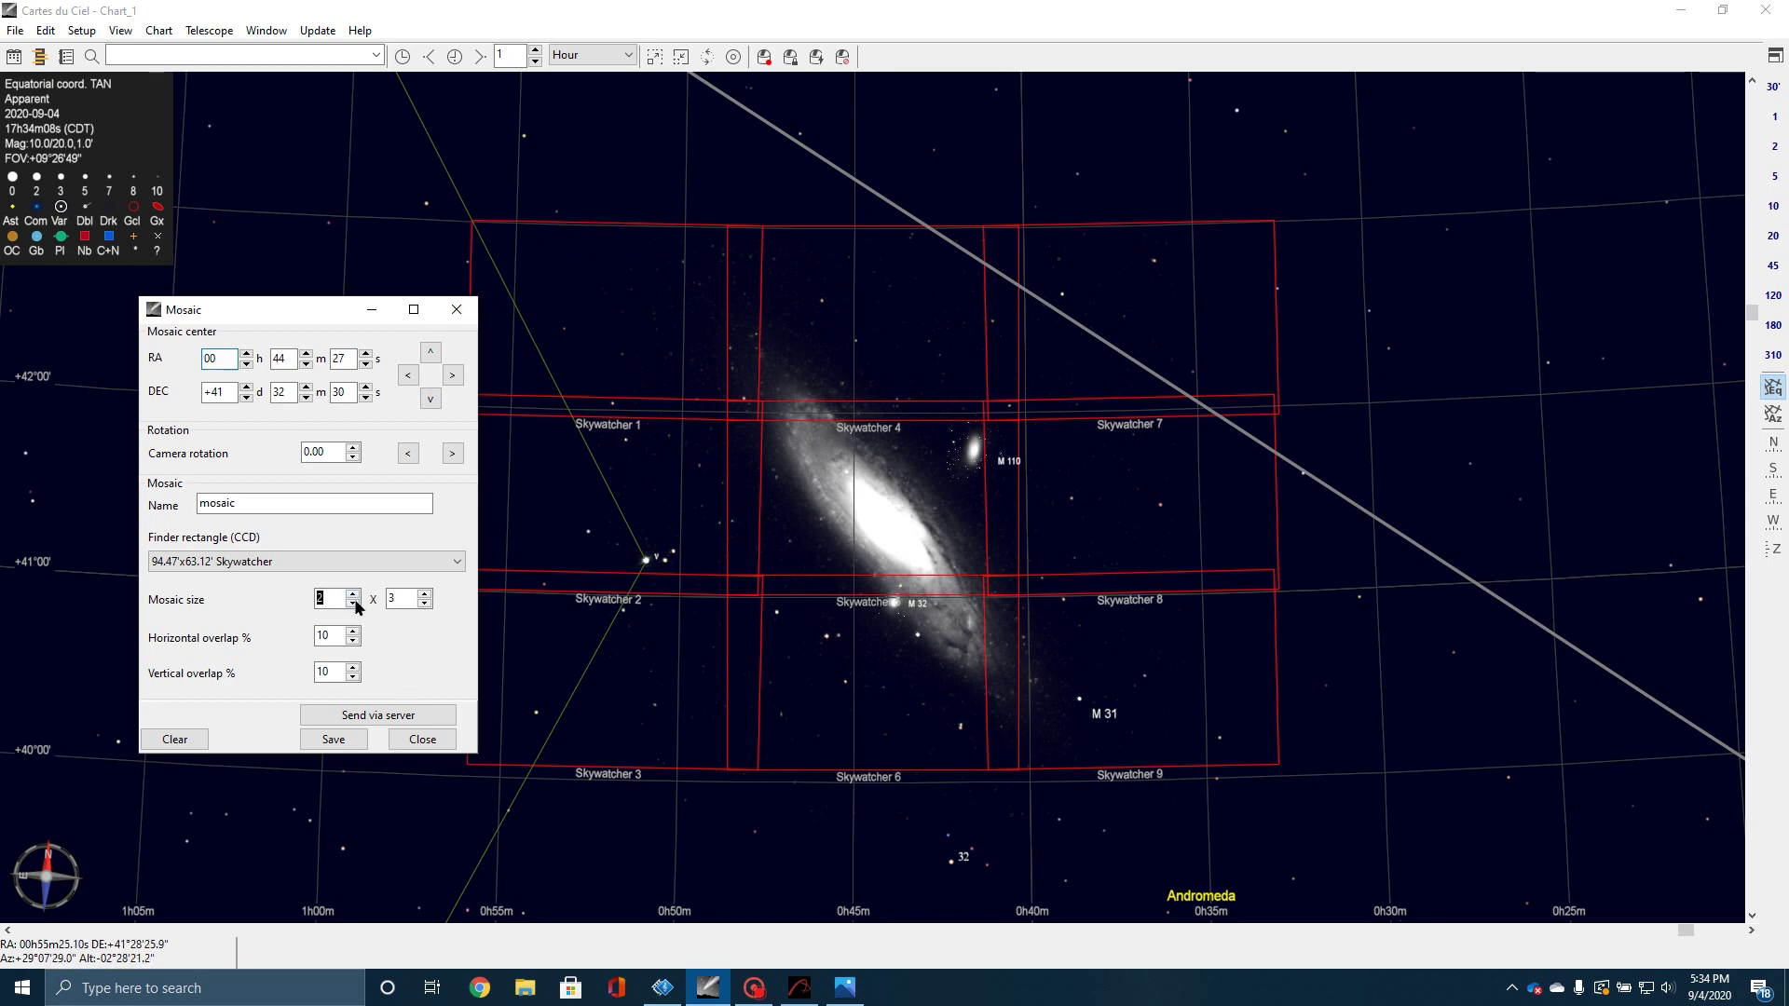
{"action": "left_click", "coordinate": [425, 603]}
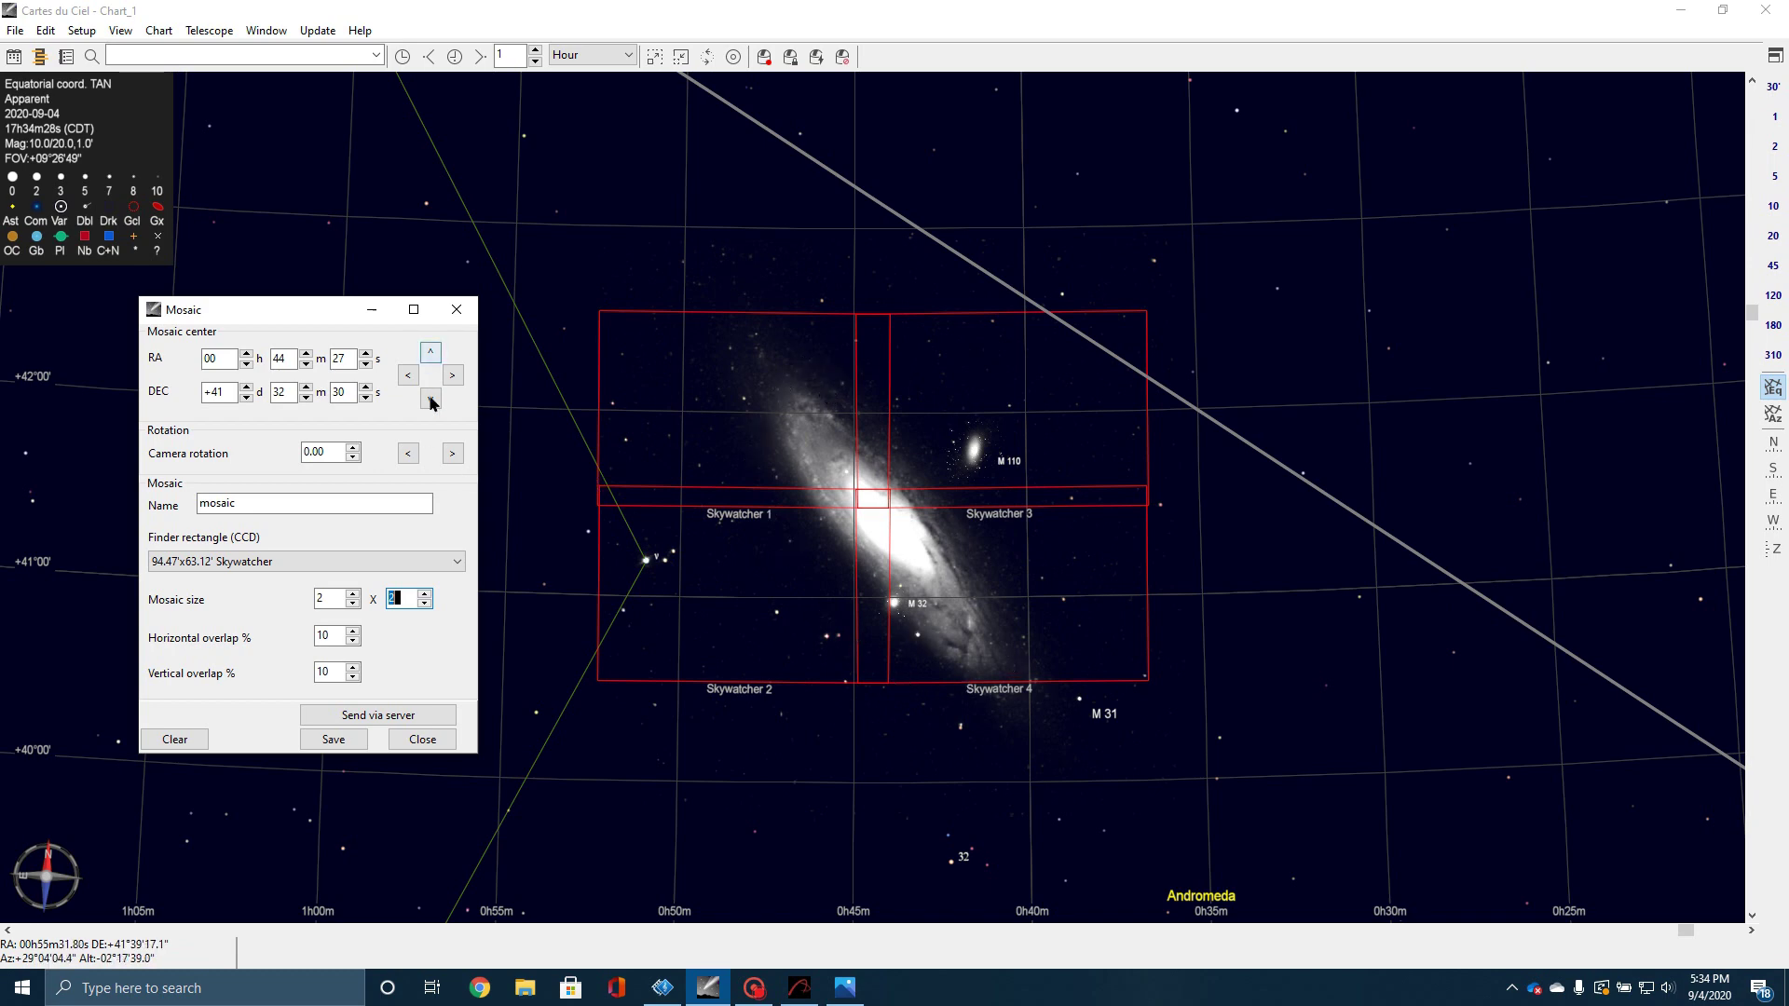
{"action": "left_click", "coordinate": [433, 401]}
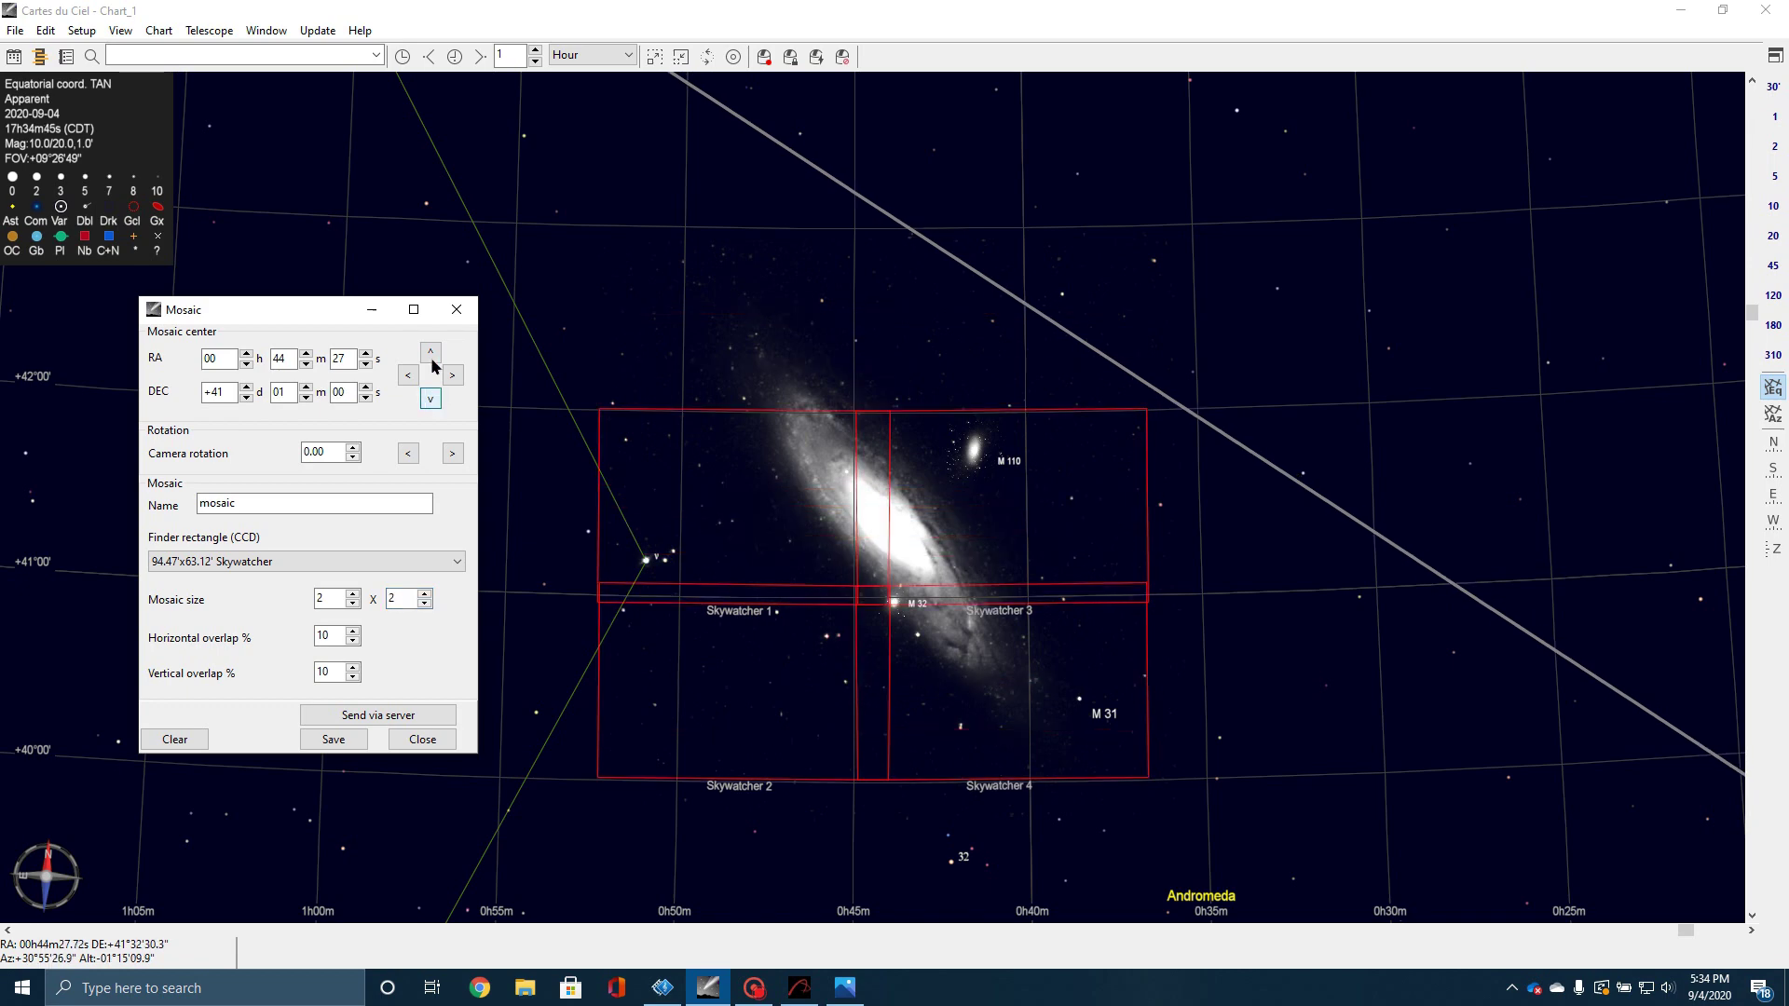
{"action": "left_click", "coordinate": [430, 354]}
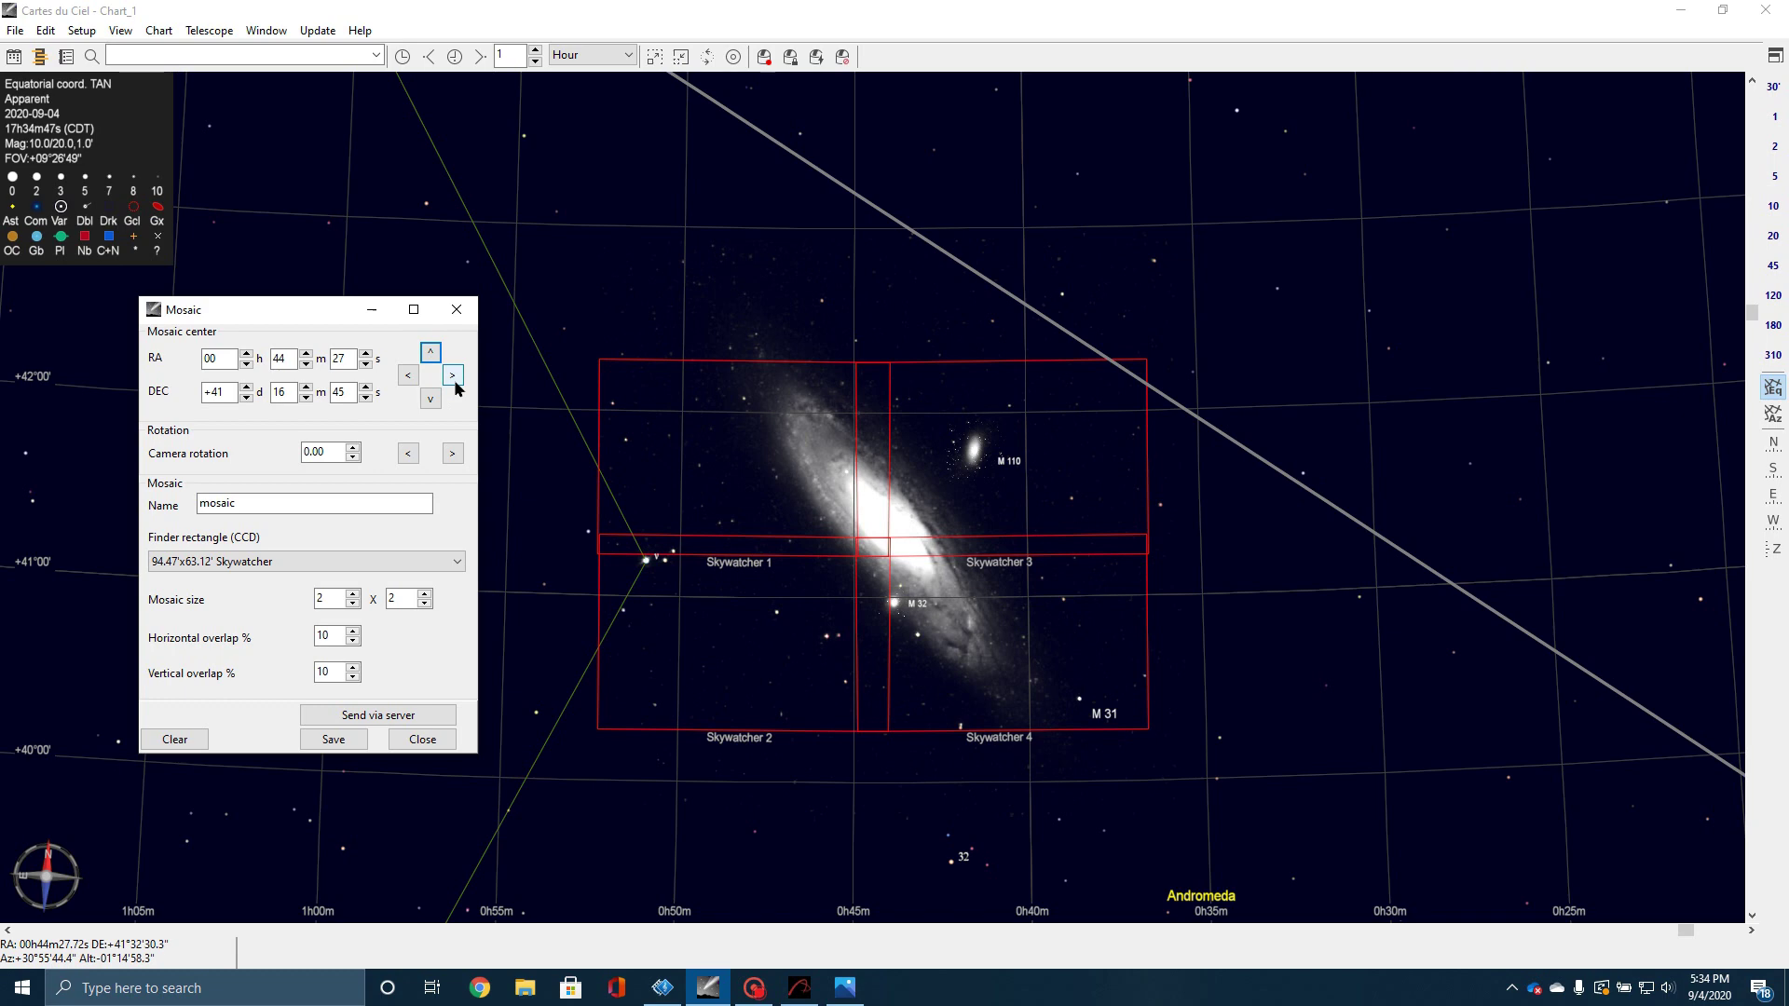
{"action": "left_click", "coordinate": [454, 378]}
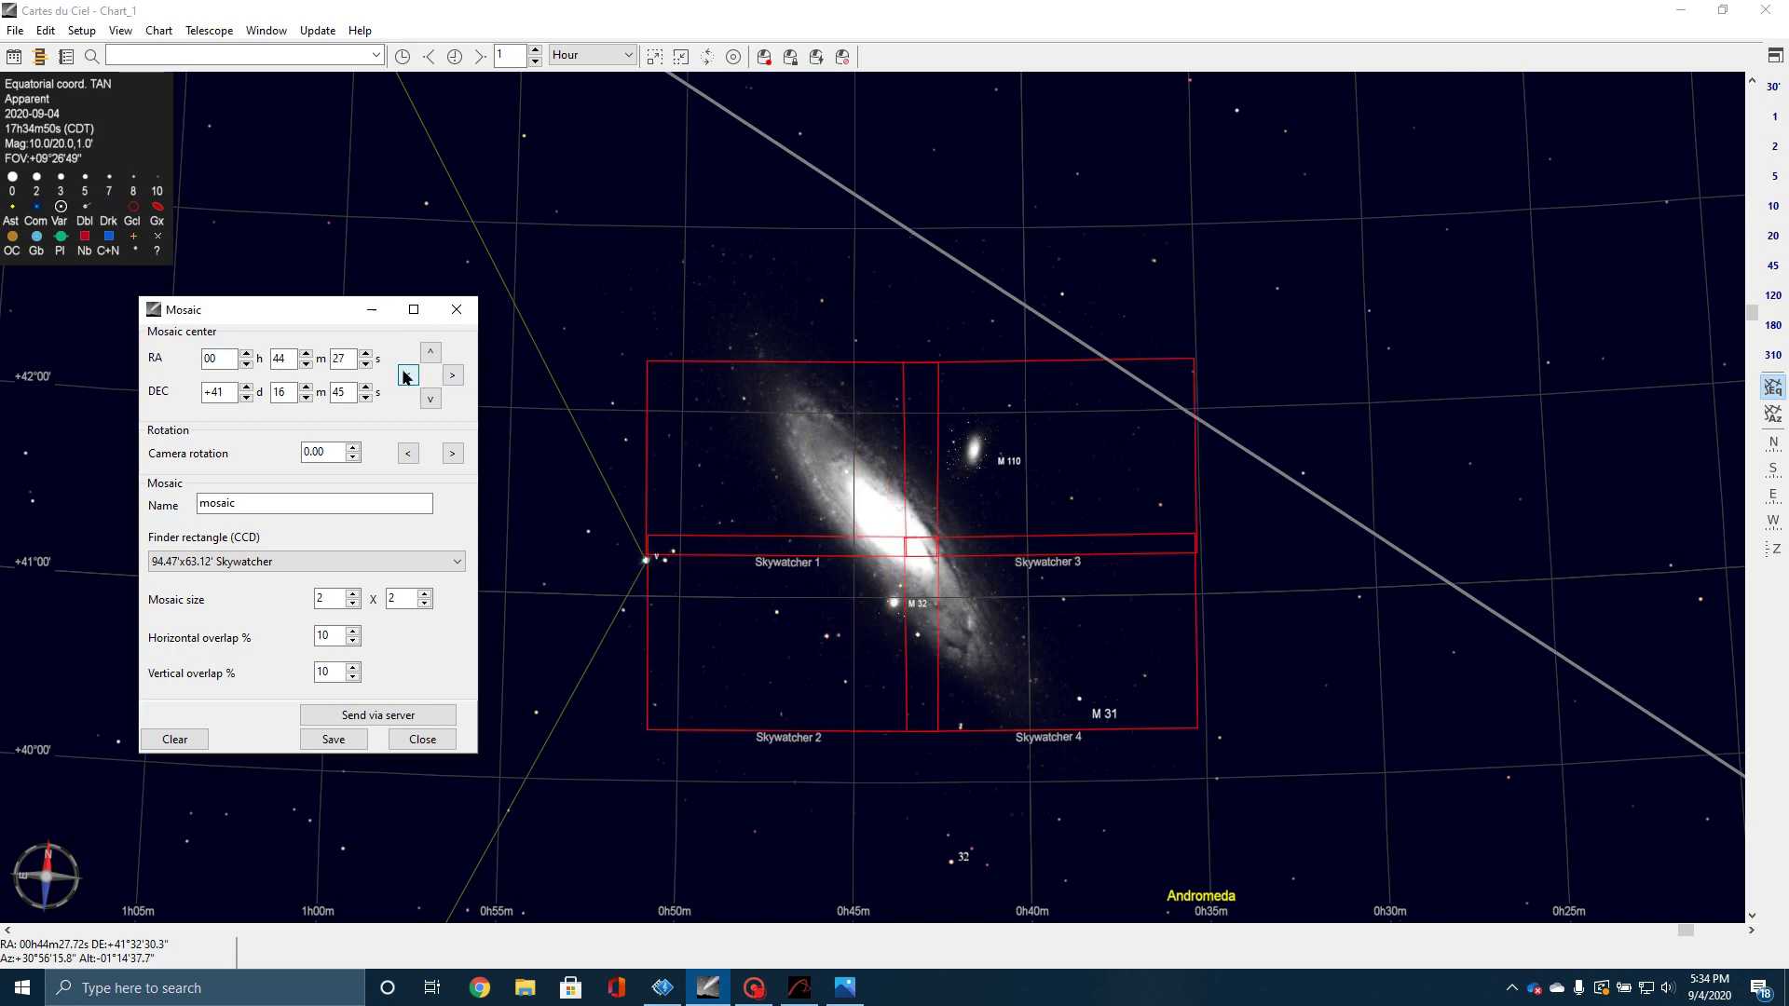
{"action": "left_click", "coordinate": [407, 375]}
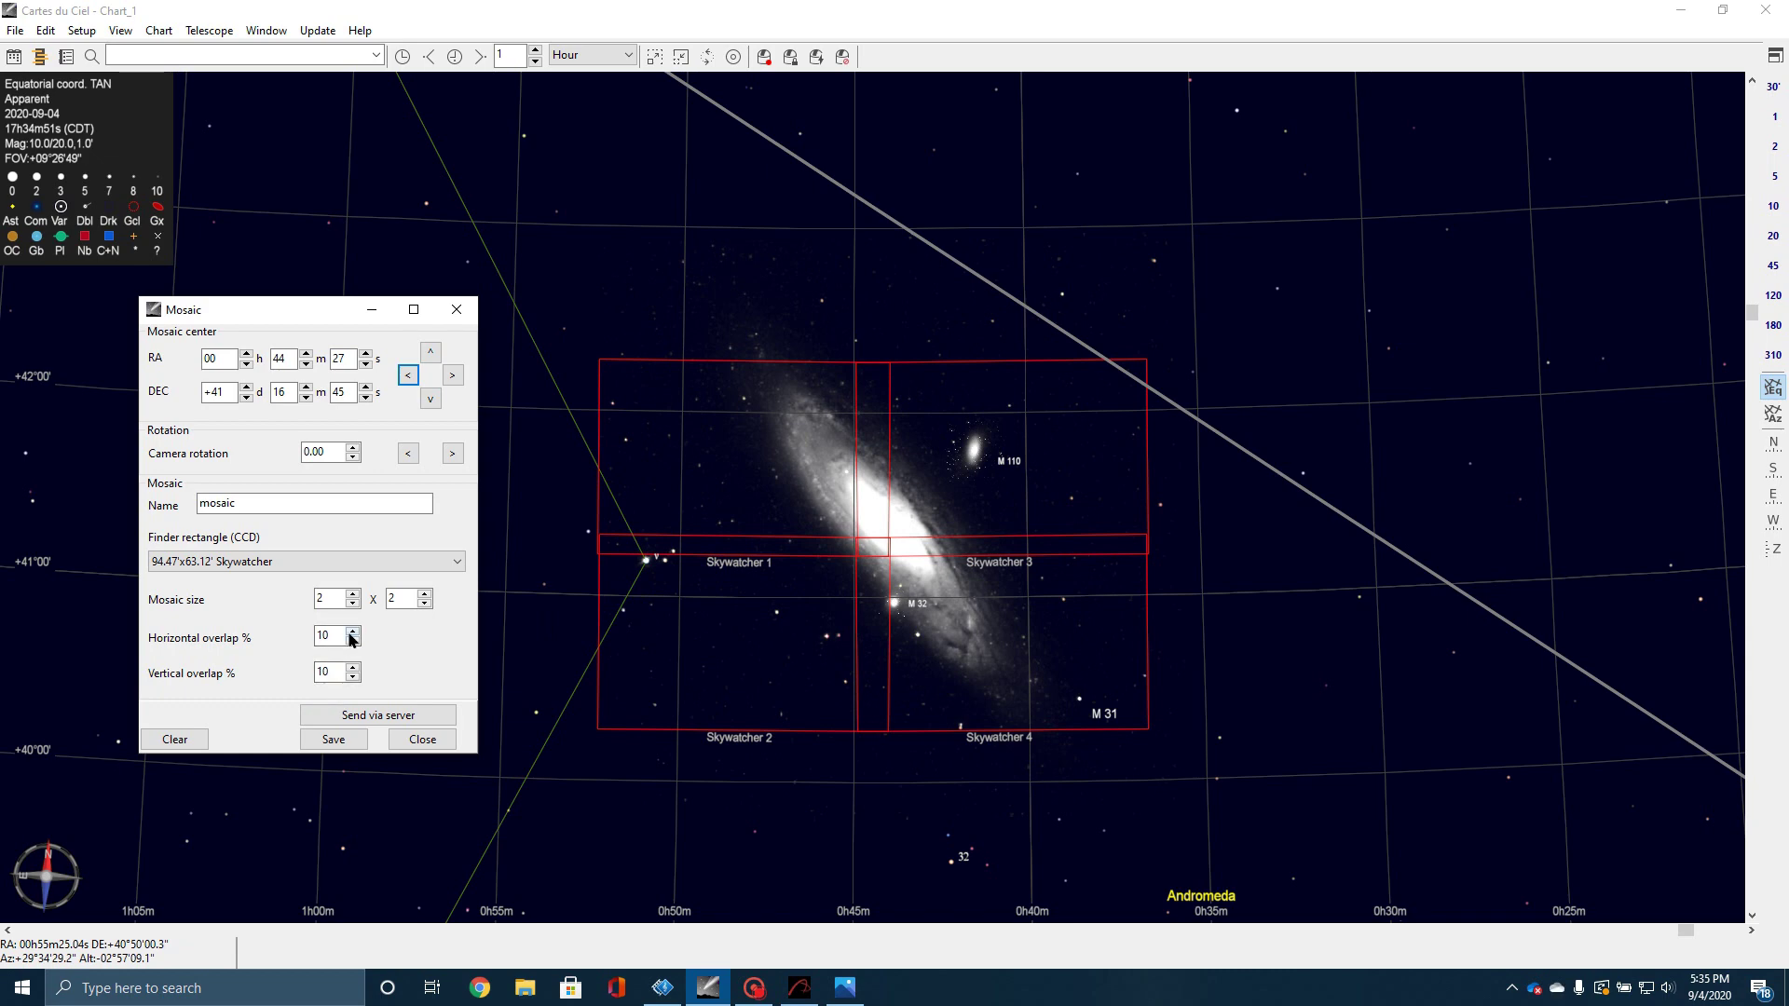
Step: Raise the mosaic's horizontal overlap past 15% toward 18%
{"action": "left_click", "coordinate": [352, 631]}
{"action": "left_click", "coordinate": [352, 631]}
{"action": "left_click", "coordinate": [352, 631]}
{"action": "left_click", "coordinate": [352, 631]}
{"action": "left_click", "coordinate": [352, 631]}
{"action": "left_click", "coordinate": [352, 633]}
Step: Take the horizontal overlap up to 18%, then lower it back to 10%
{"action": "left_click", "coordinate": [352, 633]}
{"action": "left_click", "coordinate": [352, 633]}
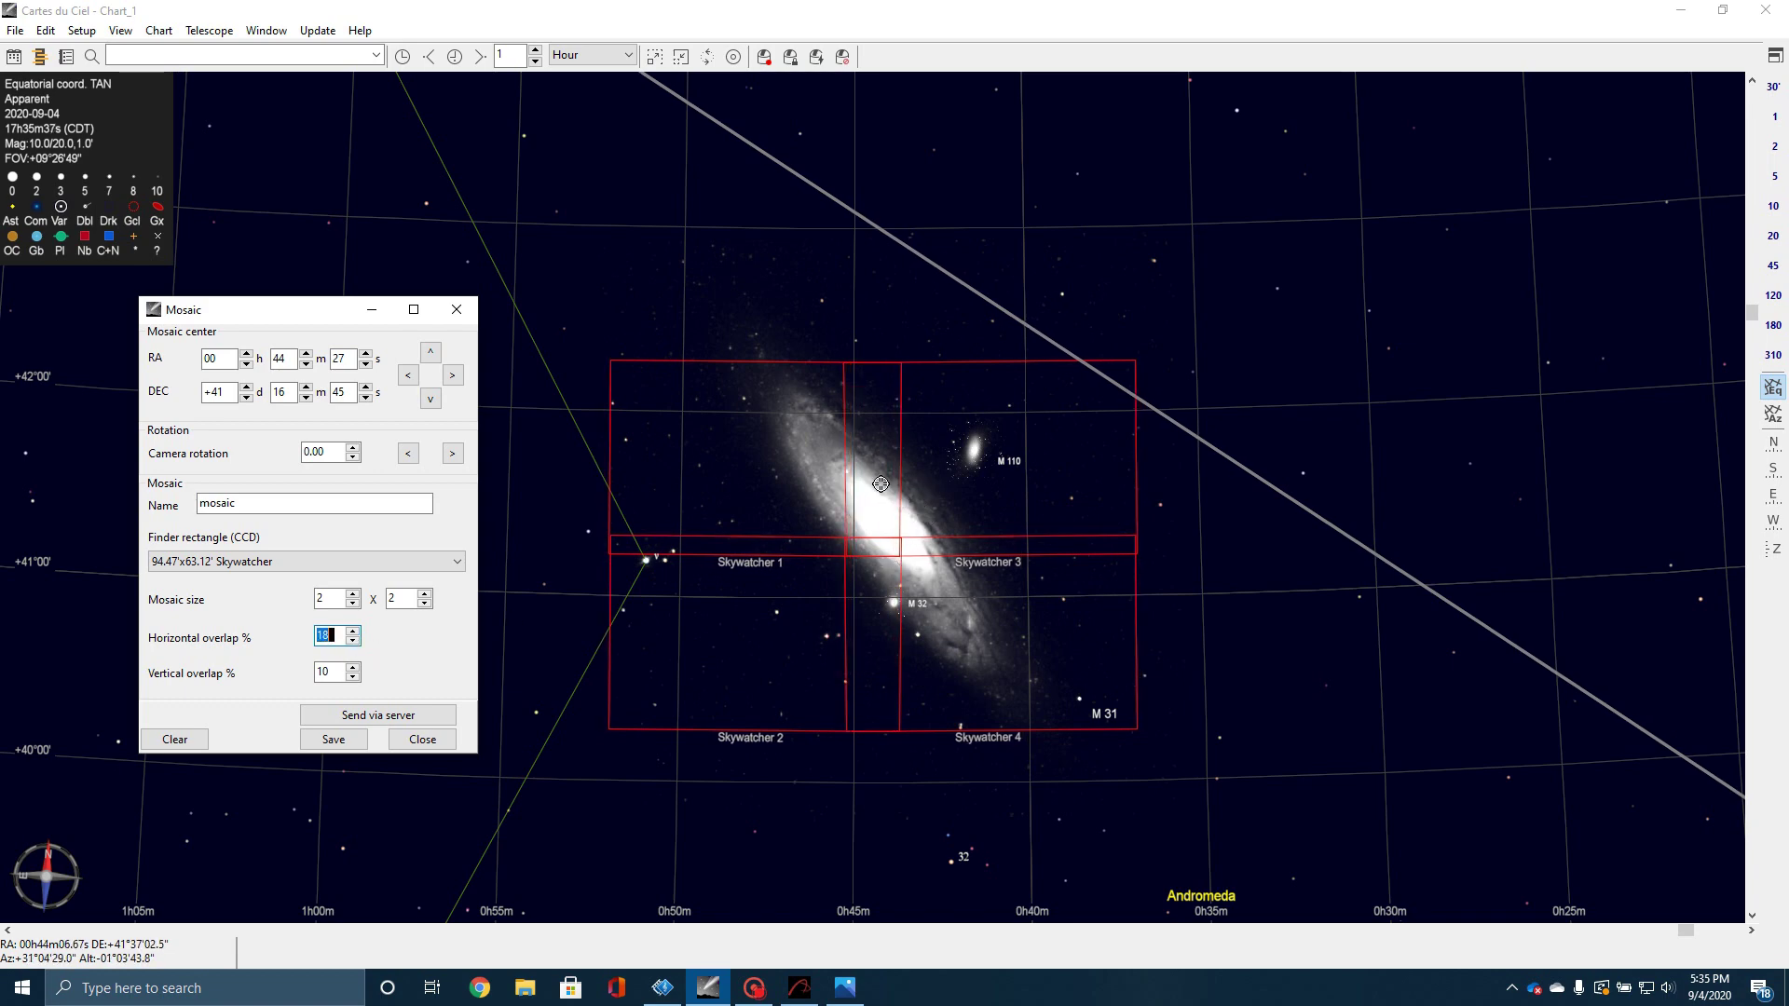
{"action": "left_click", "coordinate": [353, 632]}
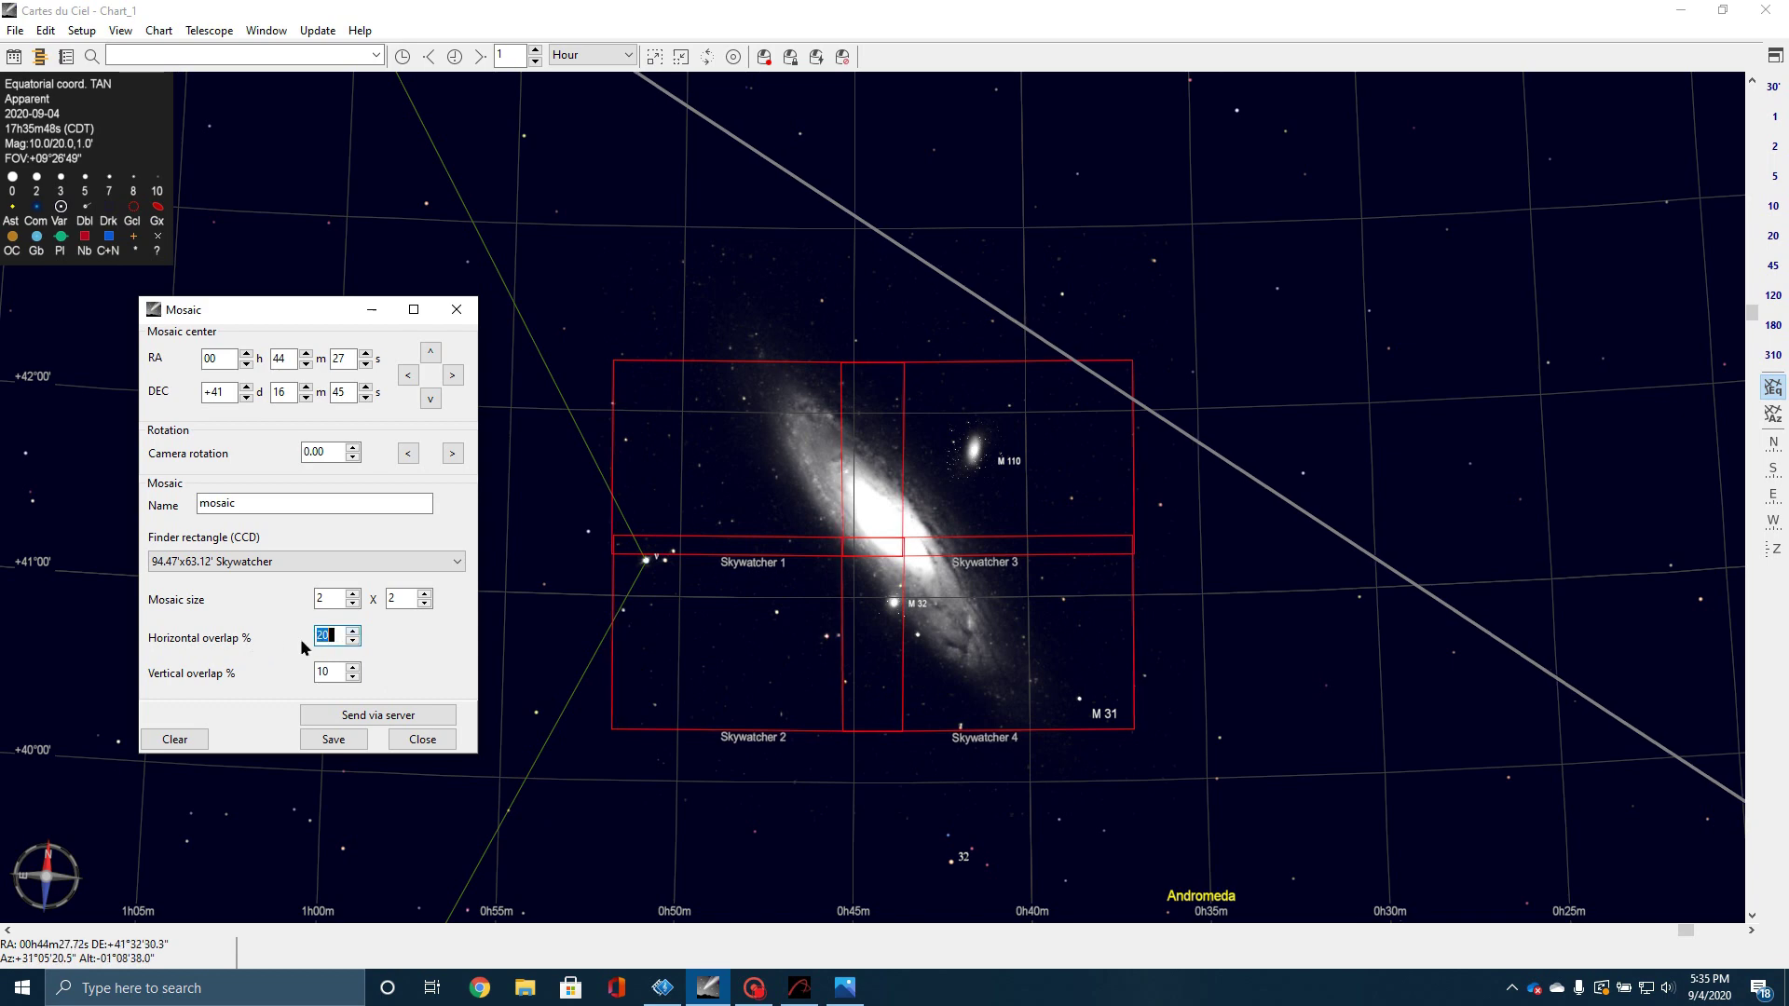
{"action": "left_click", "coordinate": [352, 641]}
{"action": "left_click", "coordinate": [352, 641]}
{"action": "left_click", "coordinate": [353, 641]}
{"action": "left_click", "coordinate": [352, 641]}
{"action": "left_click", "coordinate": [353, 641]}
{"action": "left_click", "coordinate": [352, 641]}
{"action": "left_click", "coordinate": [352, 641]}
{"action": "left_click", "coordinate": [352, 641]}
{"action": "left_click", "coordinate": [352, 641]}
{"action": "left_click", "coordinate": [352, 641]}
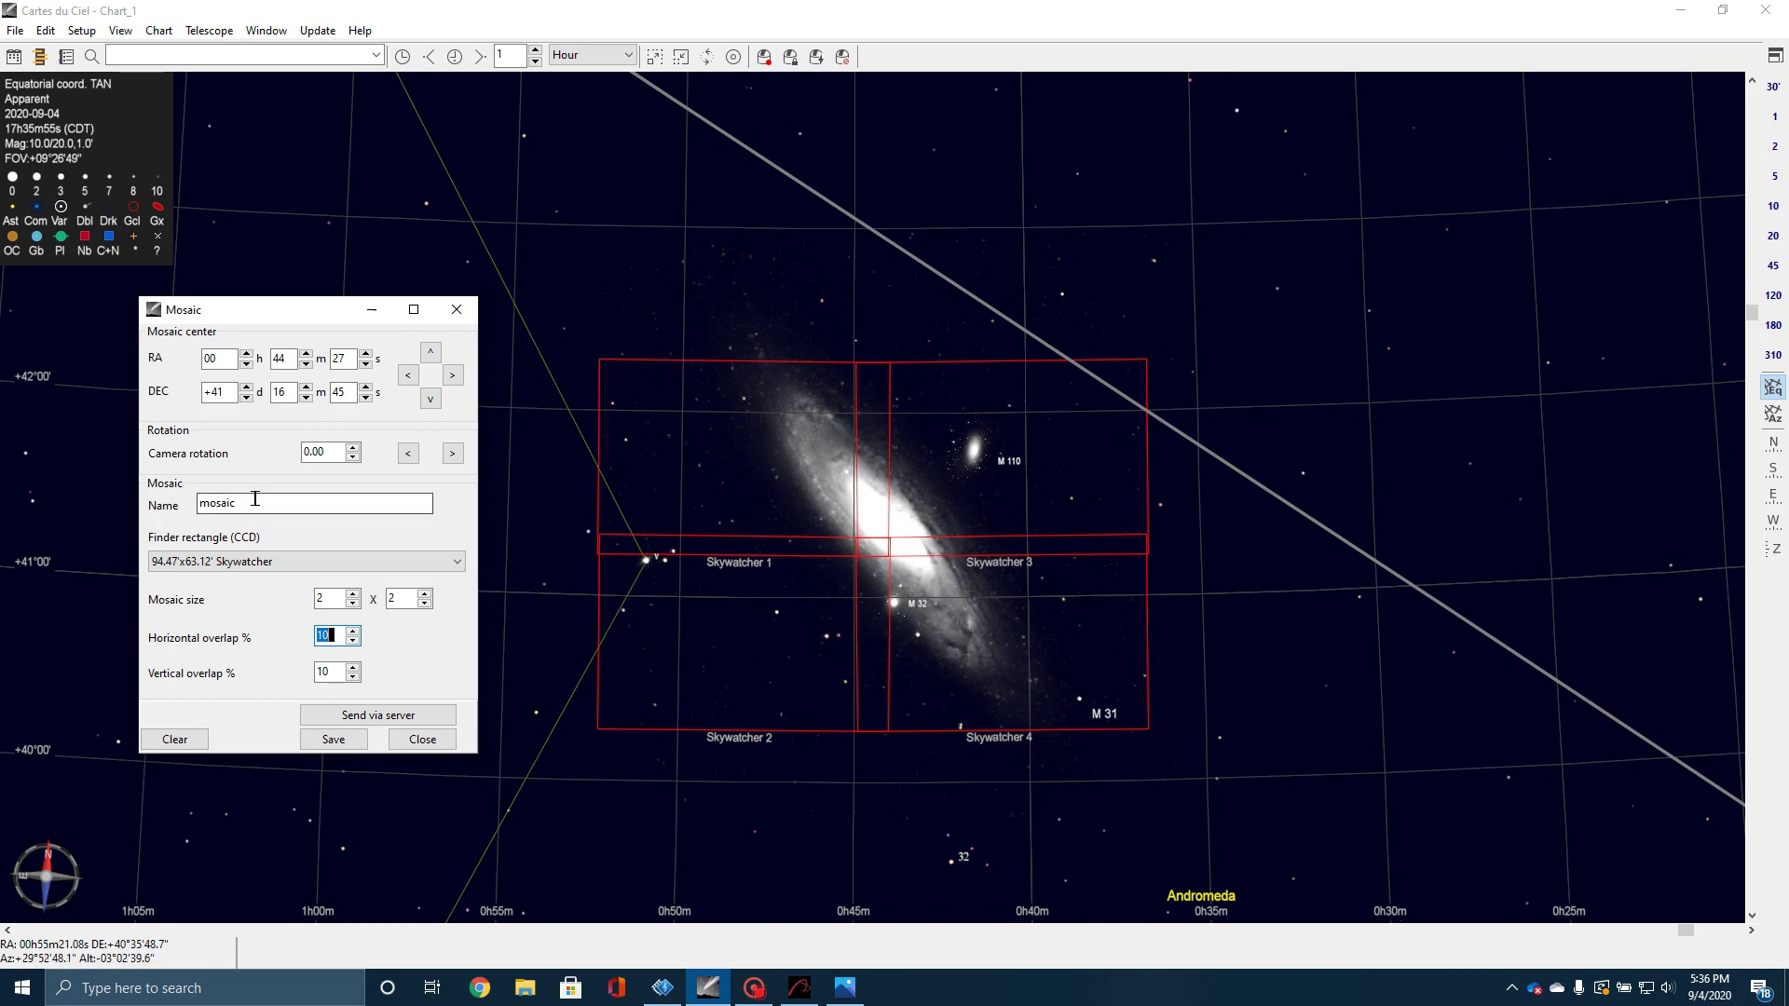
Step: Rename the mosaic to M31 and send its frames via the server
{"action": "left_click_drag", "start_coordinate": [259, 507], "coordinate": [177, 501]}
{"action": "type", "text": "M31"}
{"action": "left_click", "coordinate": [370, 719]}
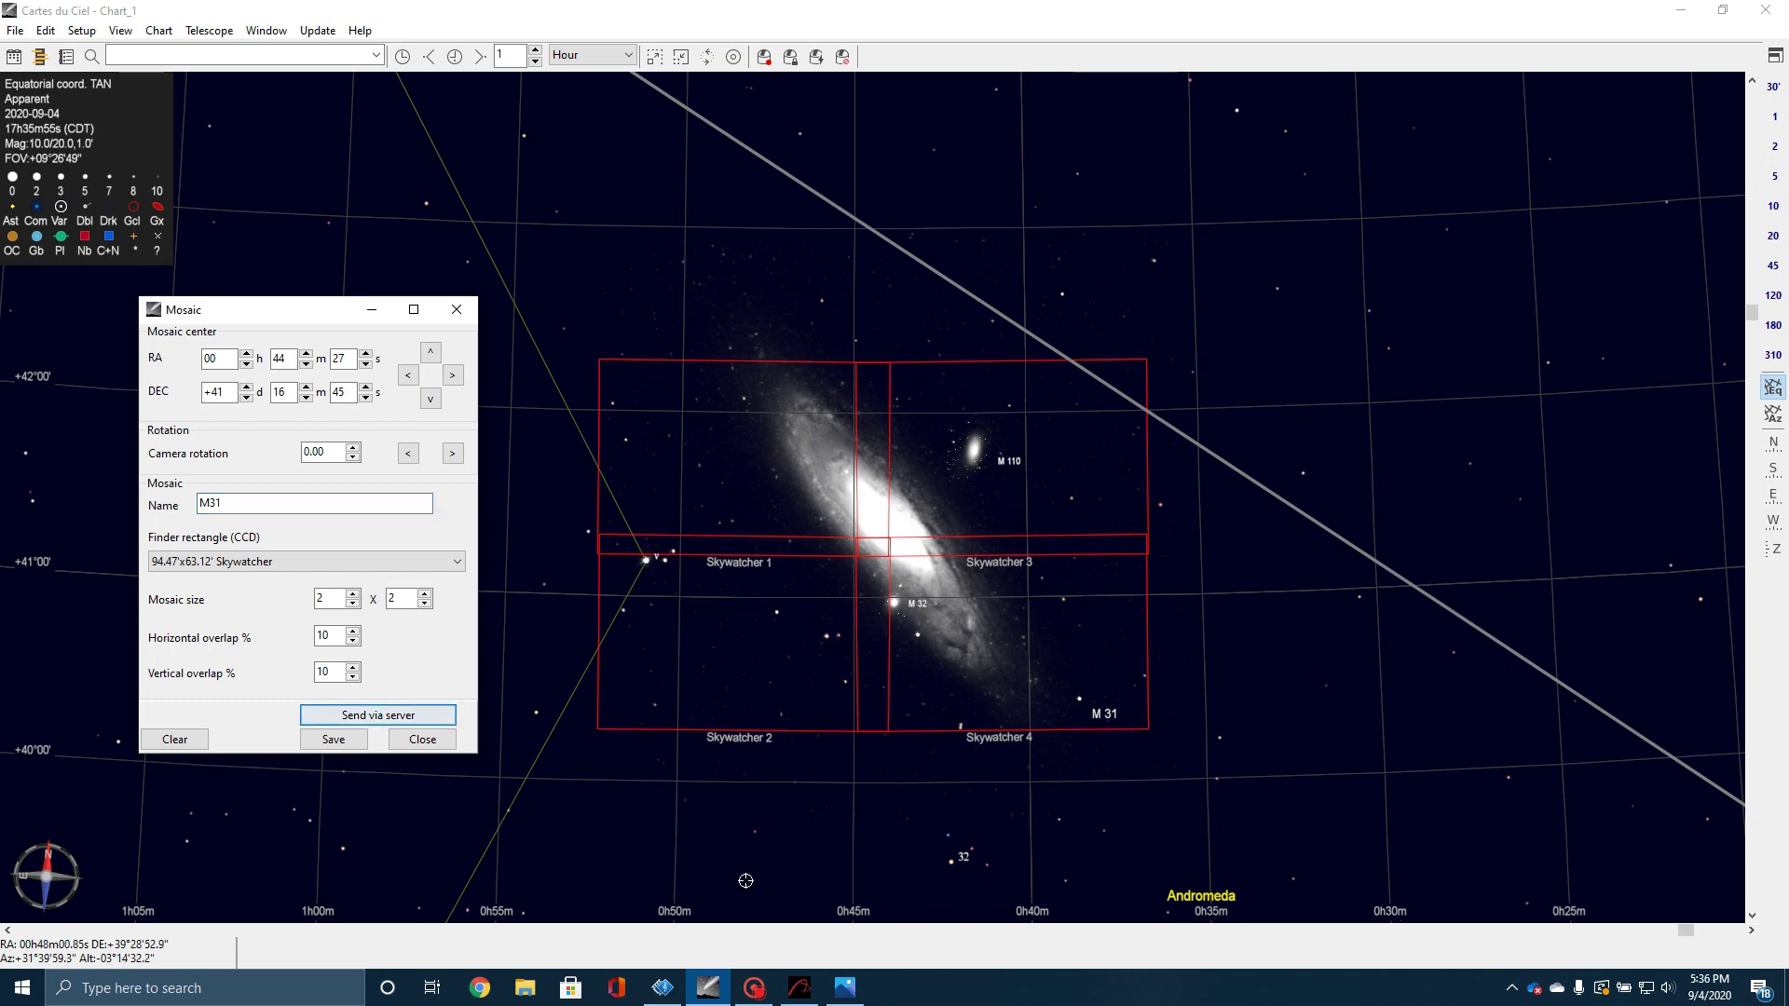
Step: In Astro Photography Tool, show the ToDo list under Gear > Objects
{"action": "left_click", "coordinate": [799, 990]}
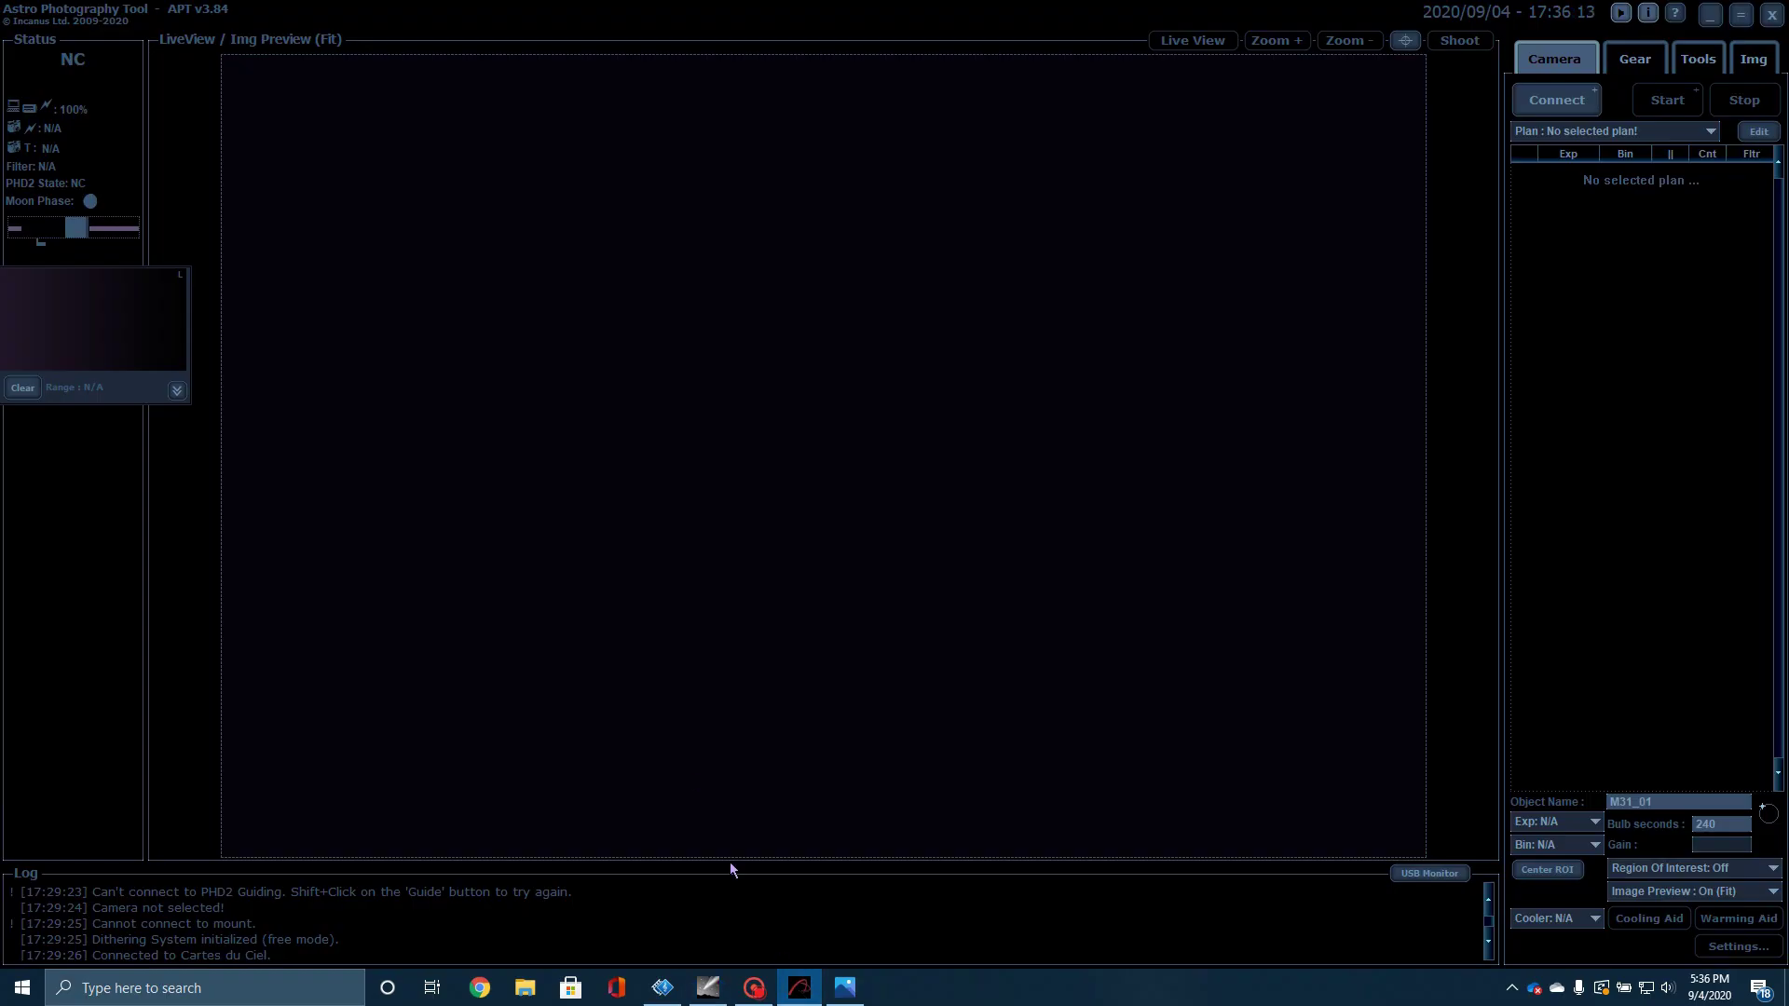
{"action": "mouse_move", "coordinate": [799, 994]}
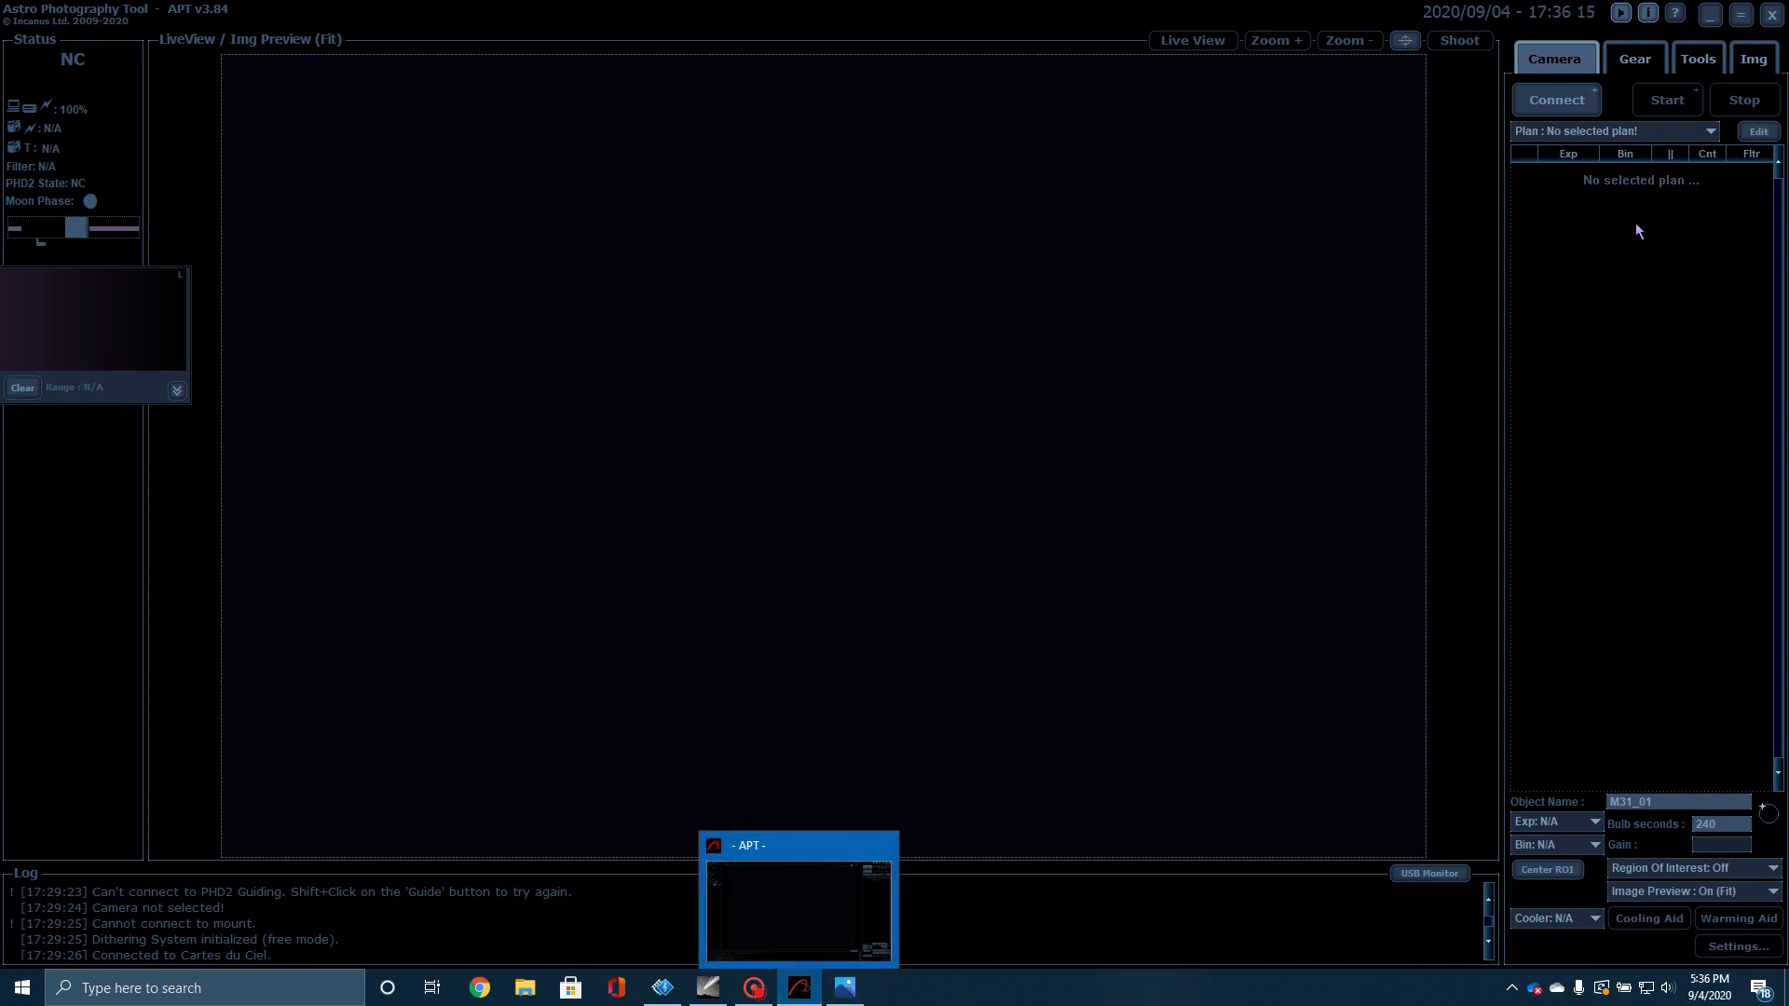
{"action": "left_click", "coordinate": [1645, 58]}
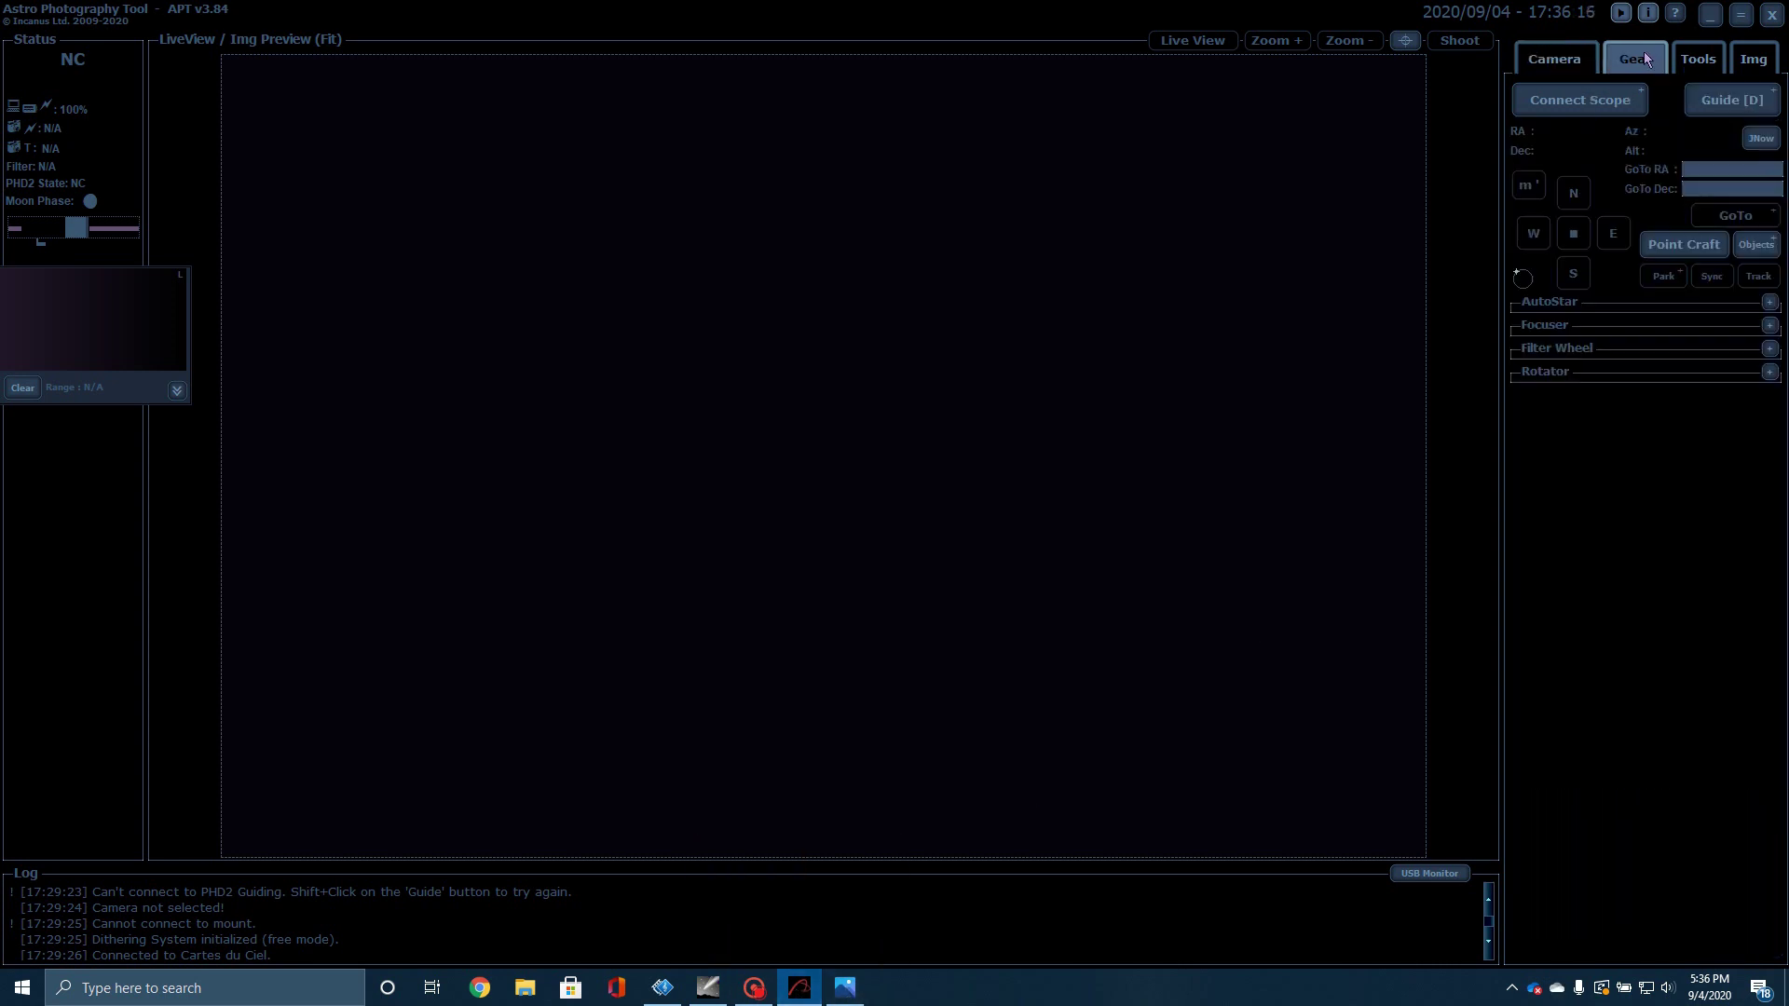
{"action": "left_click", "coordinate": [1756, 245]}
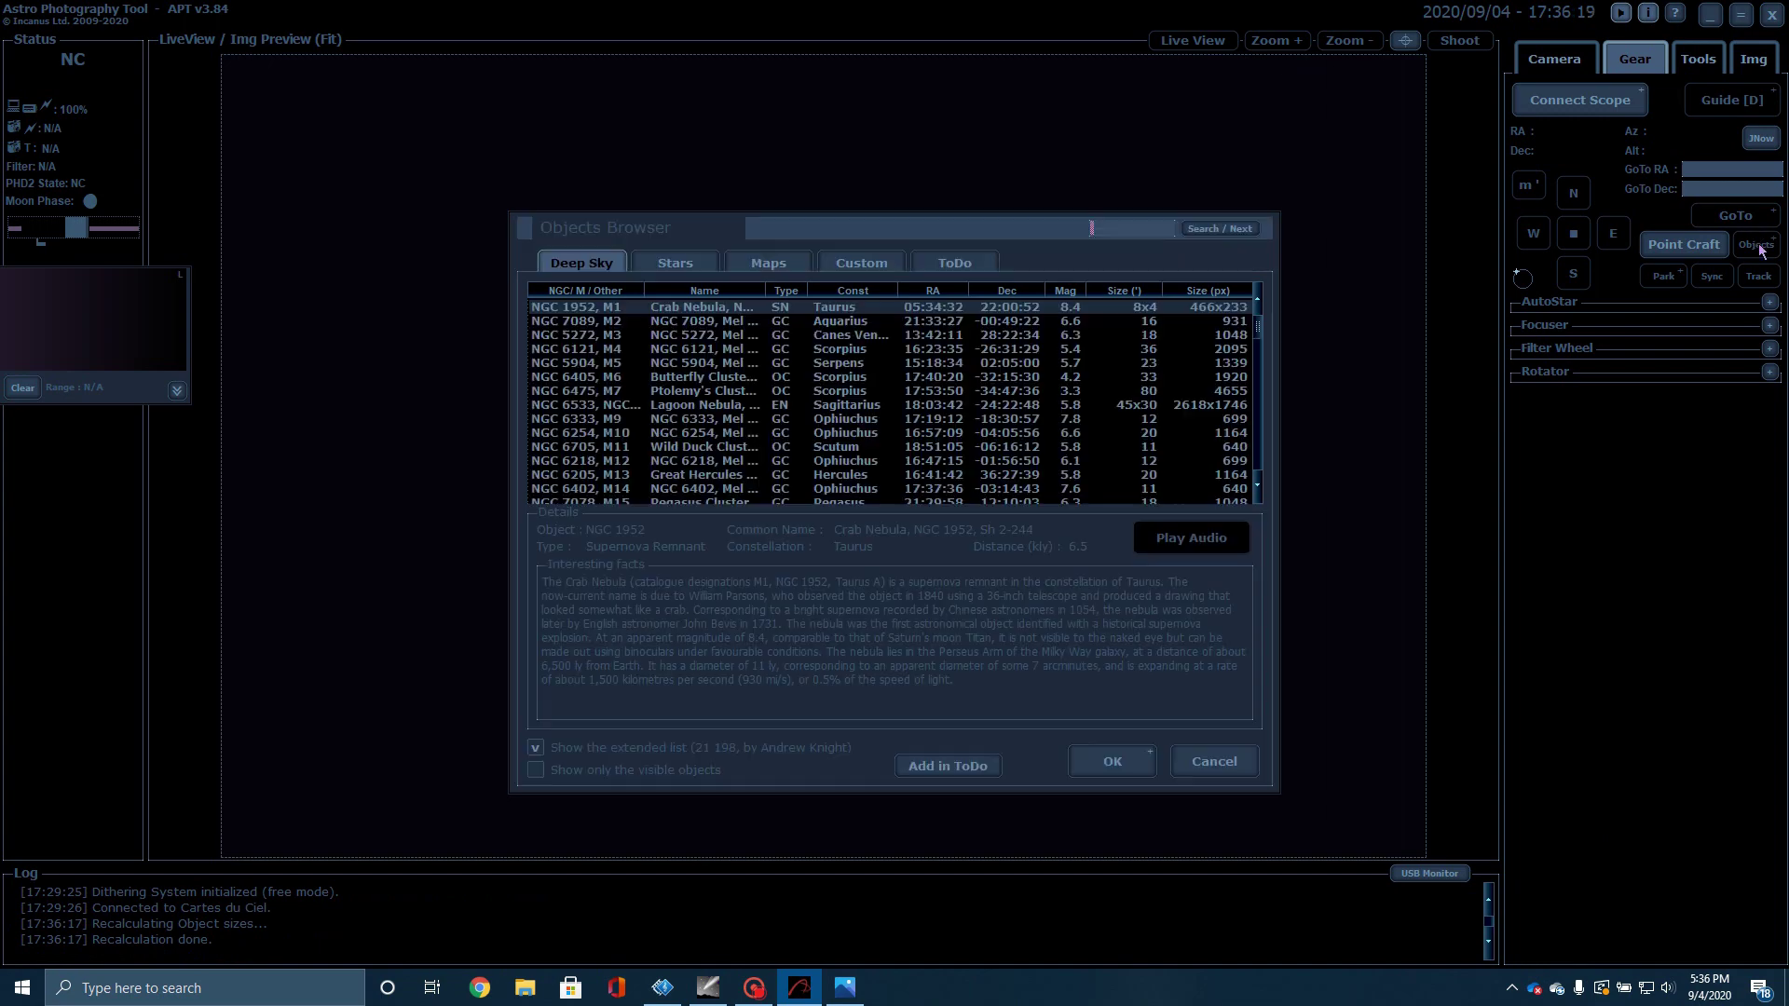
{"action": "left_click", "coordinate": [952, 270]}
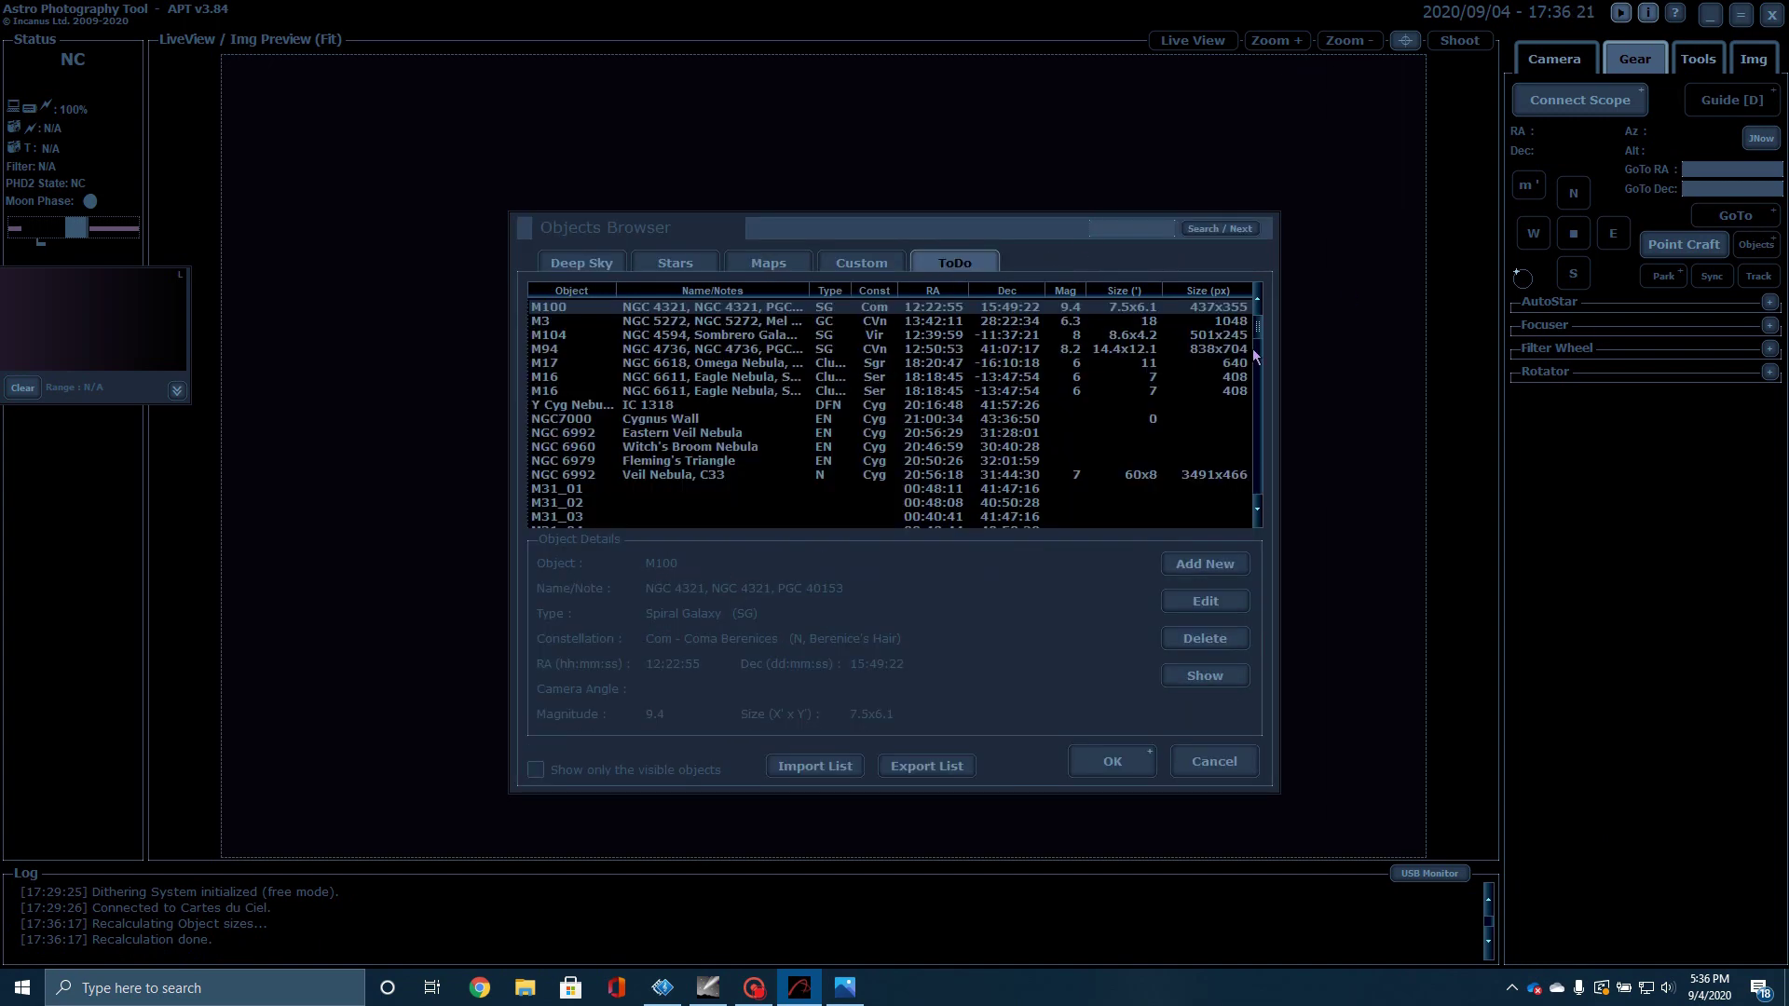
{"action": "scroll", "coordinate": [1133, 448], "scroll_direction": "down", "scroll_amount": 1}
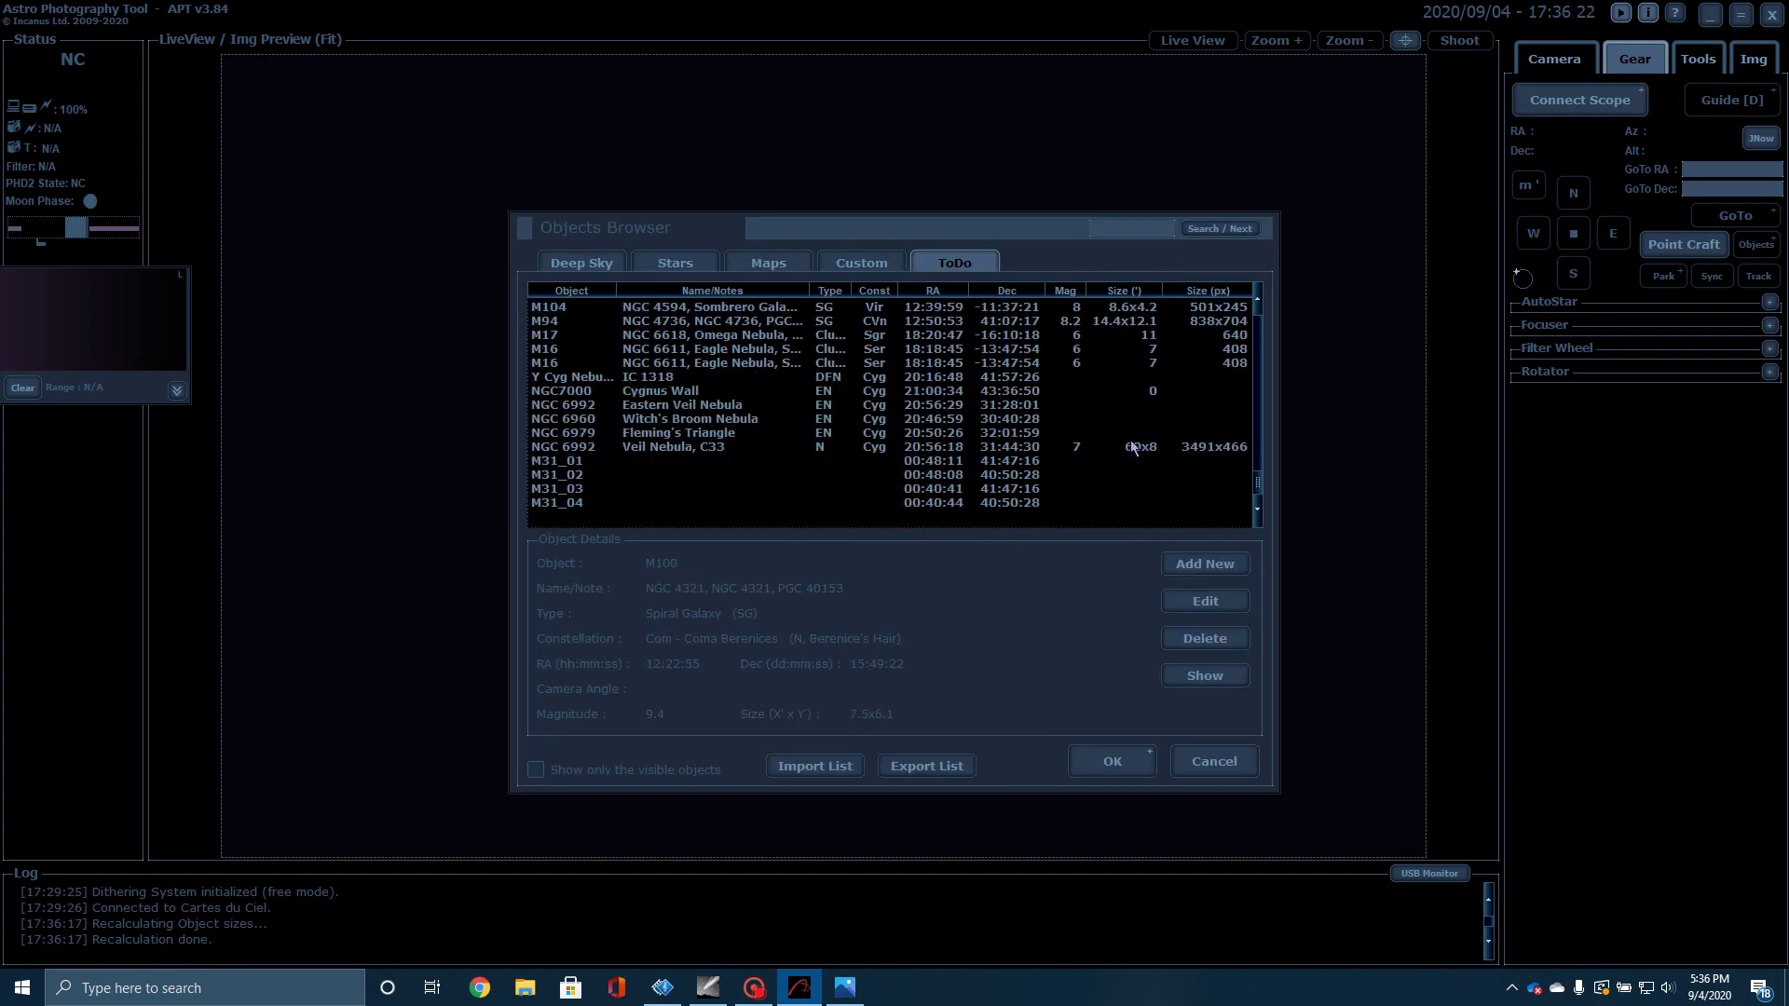
Step: Delete the old frames M31_01 through M31_04, then return to Cartes du Ciel
{"action": "left_click", "coordinate": [557, 463]}
{"action": "left_click", "coordinate": [1183, 638]}
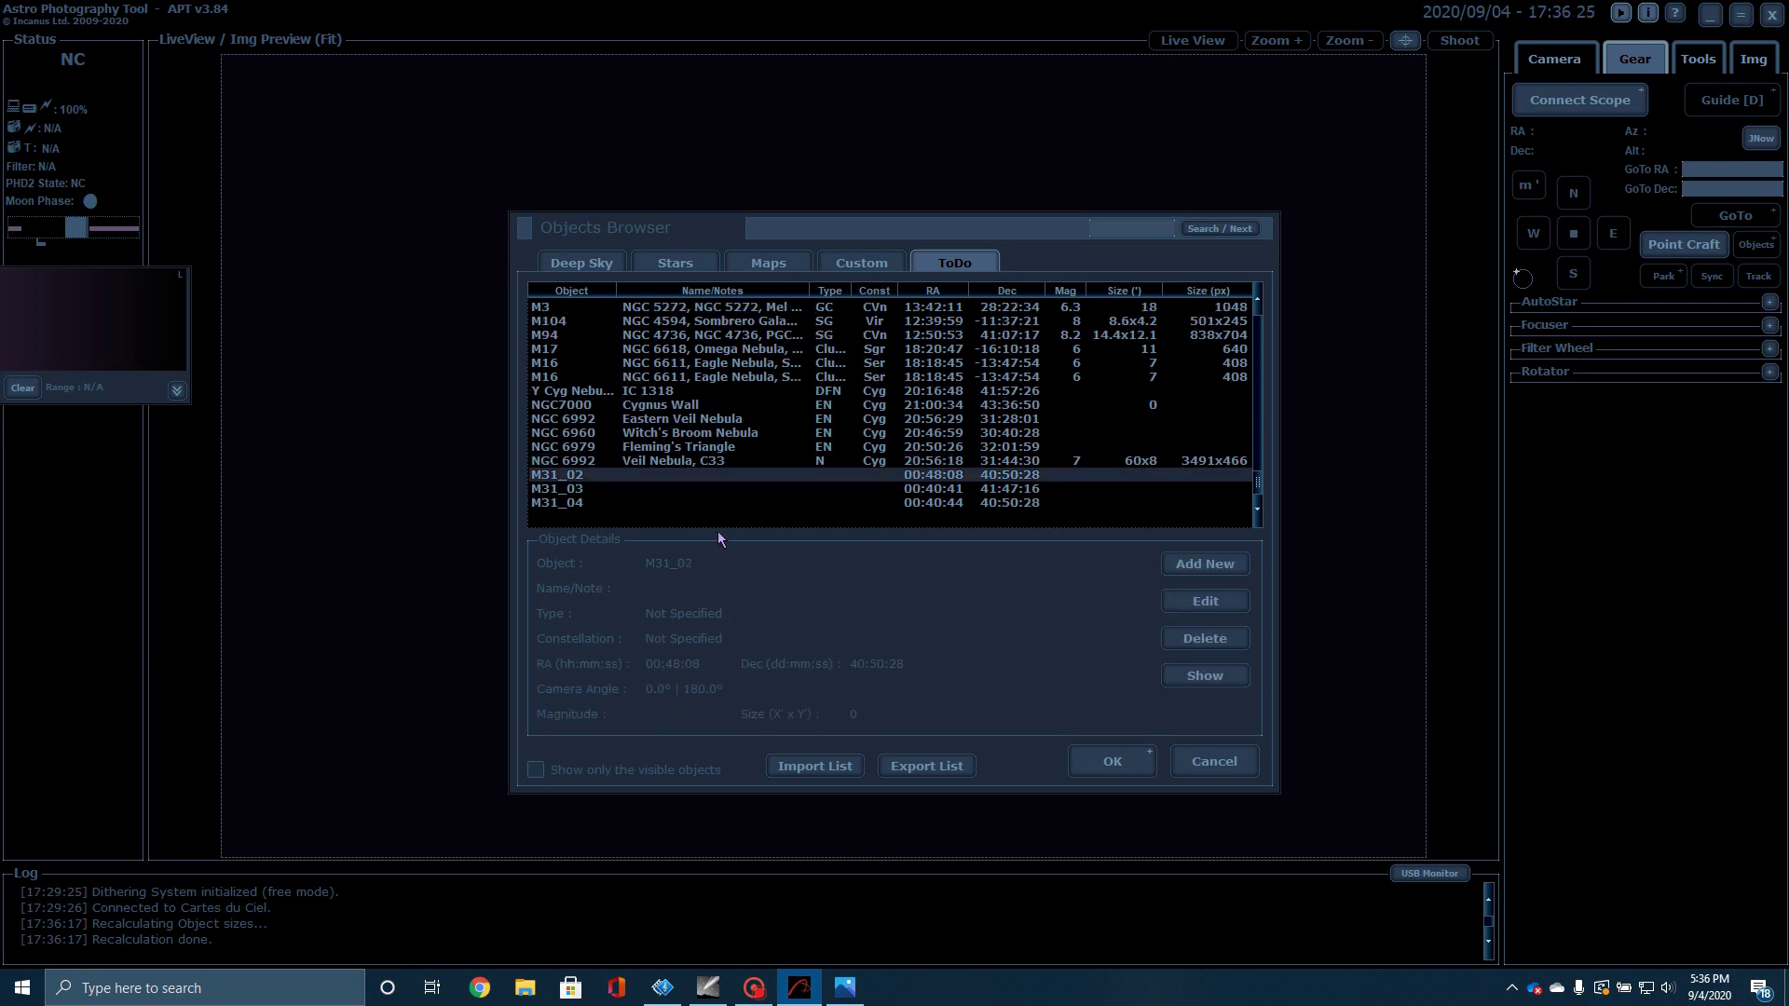
{"action": "left_click", "coordinate": [1185, 636]}
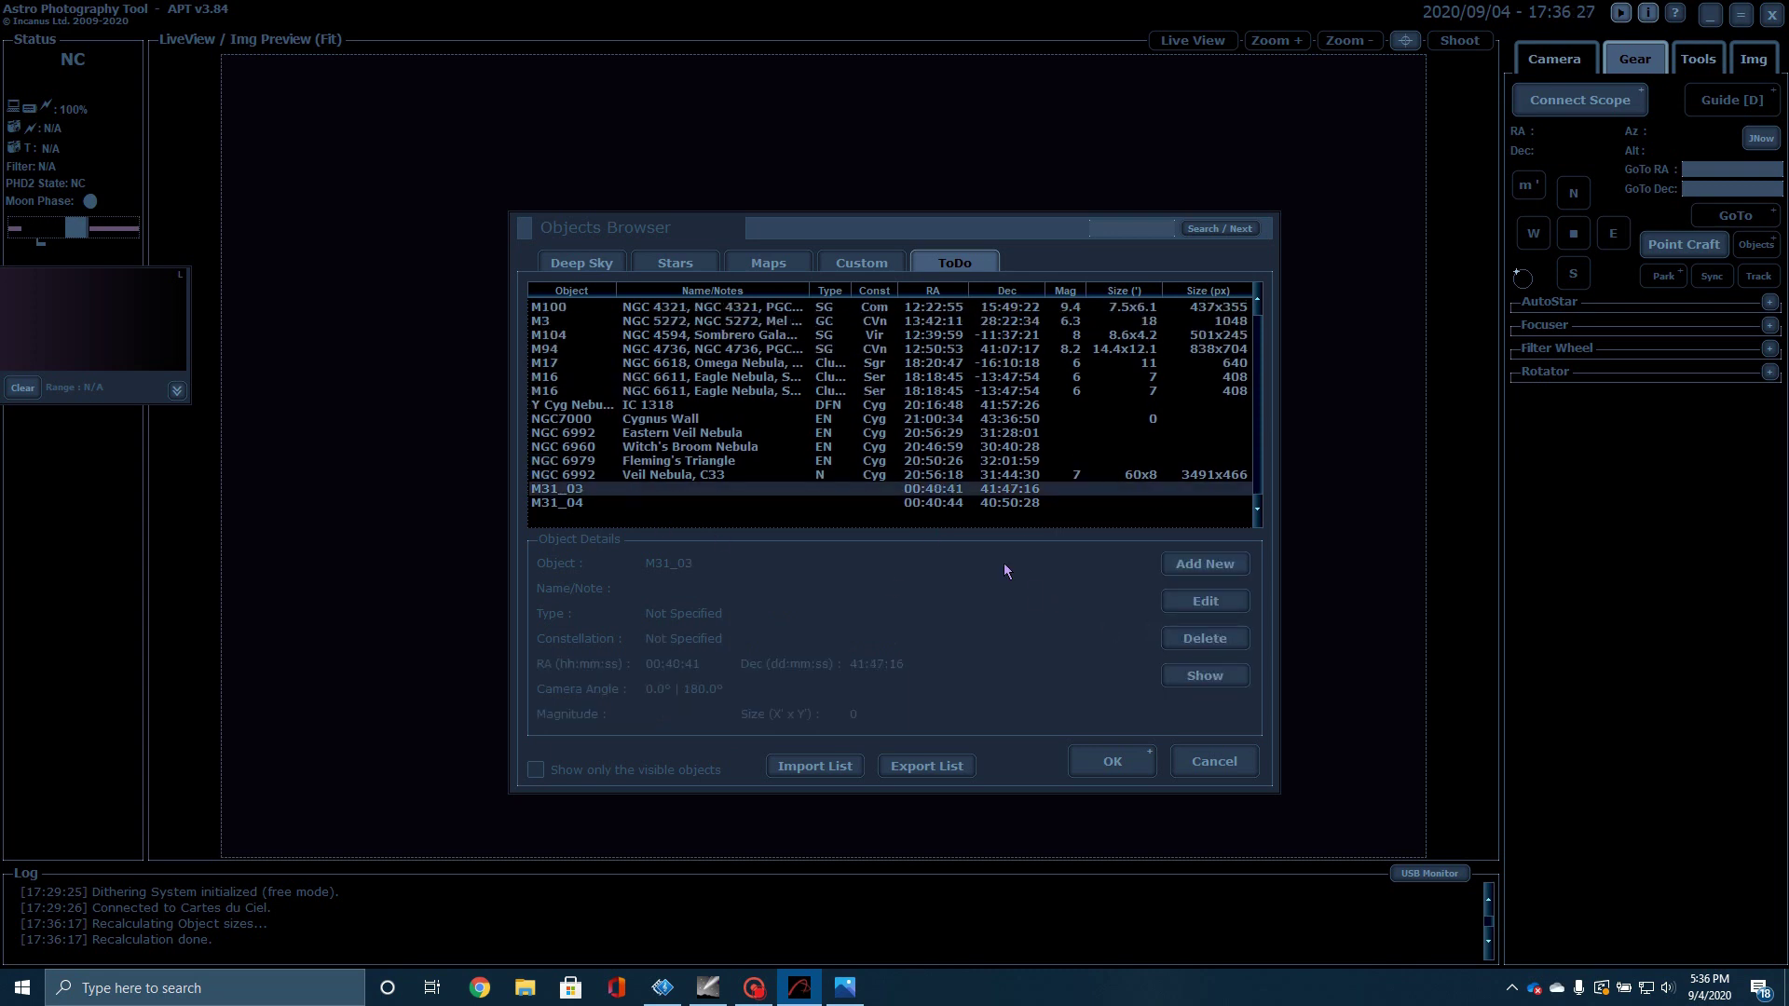
{"action": "left_click", "coordinate": [1200, 645]}
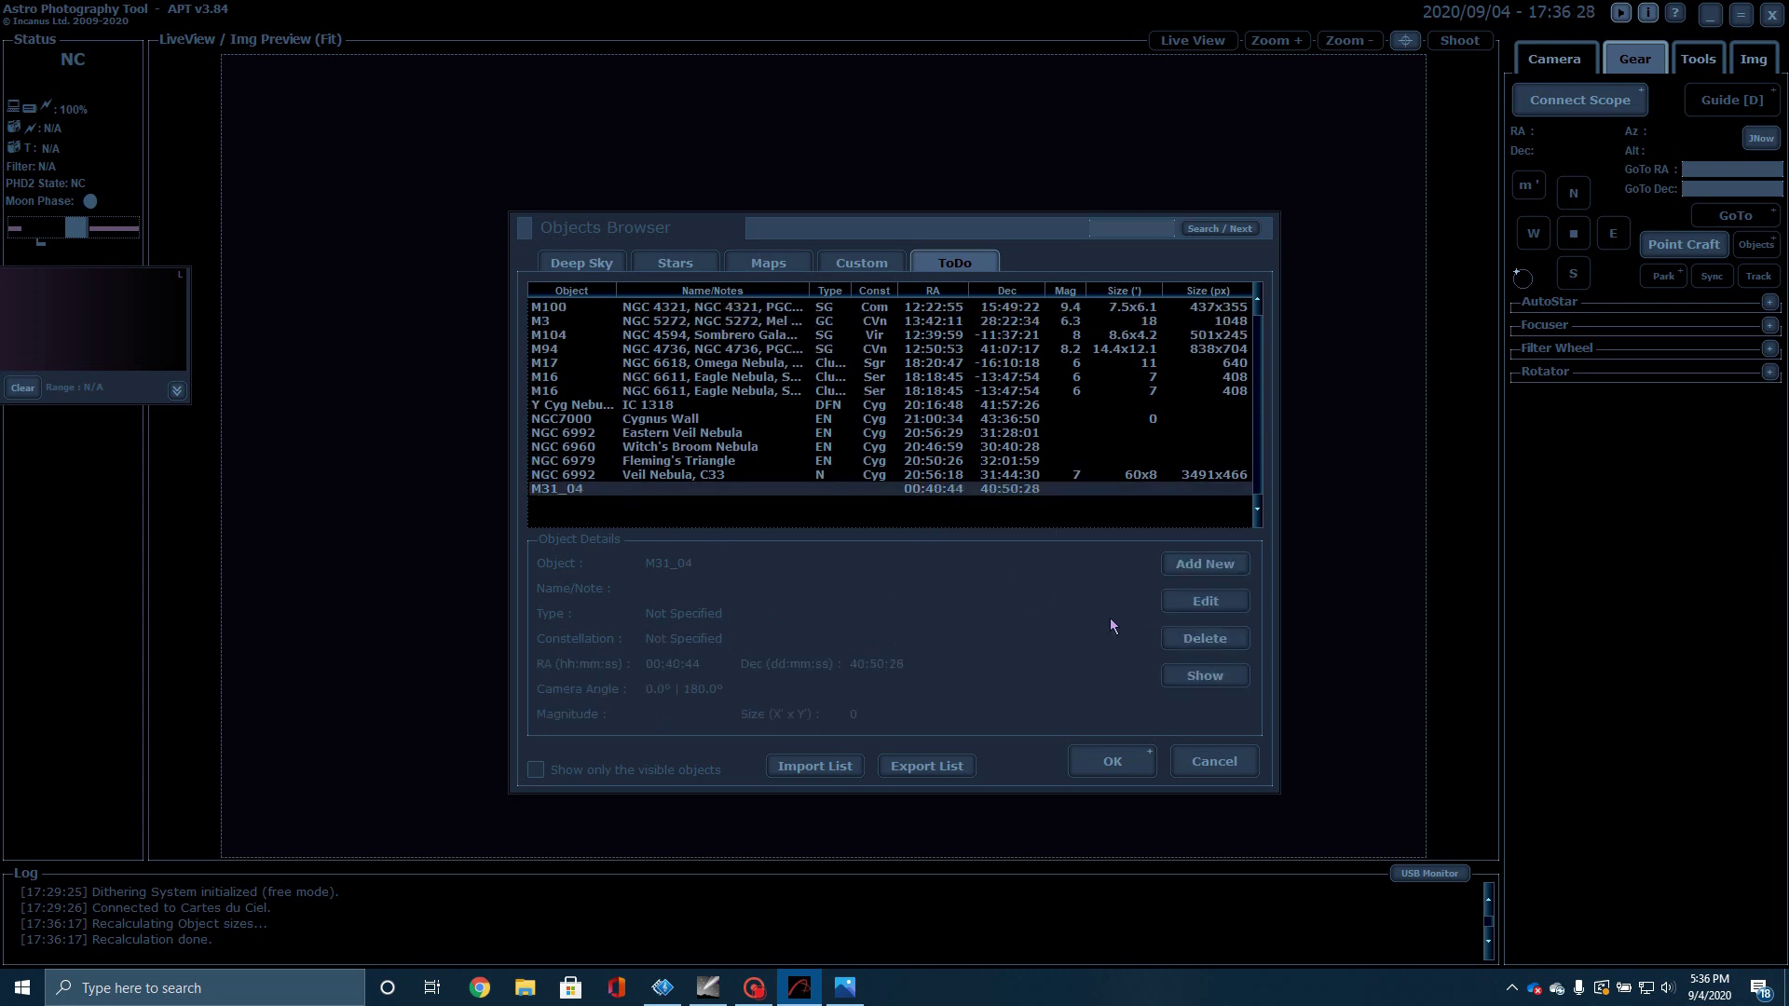
{"action": "left_click", "coordinate": [1202, 640]}
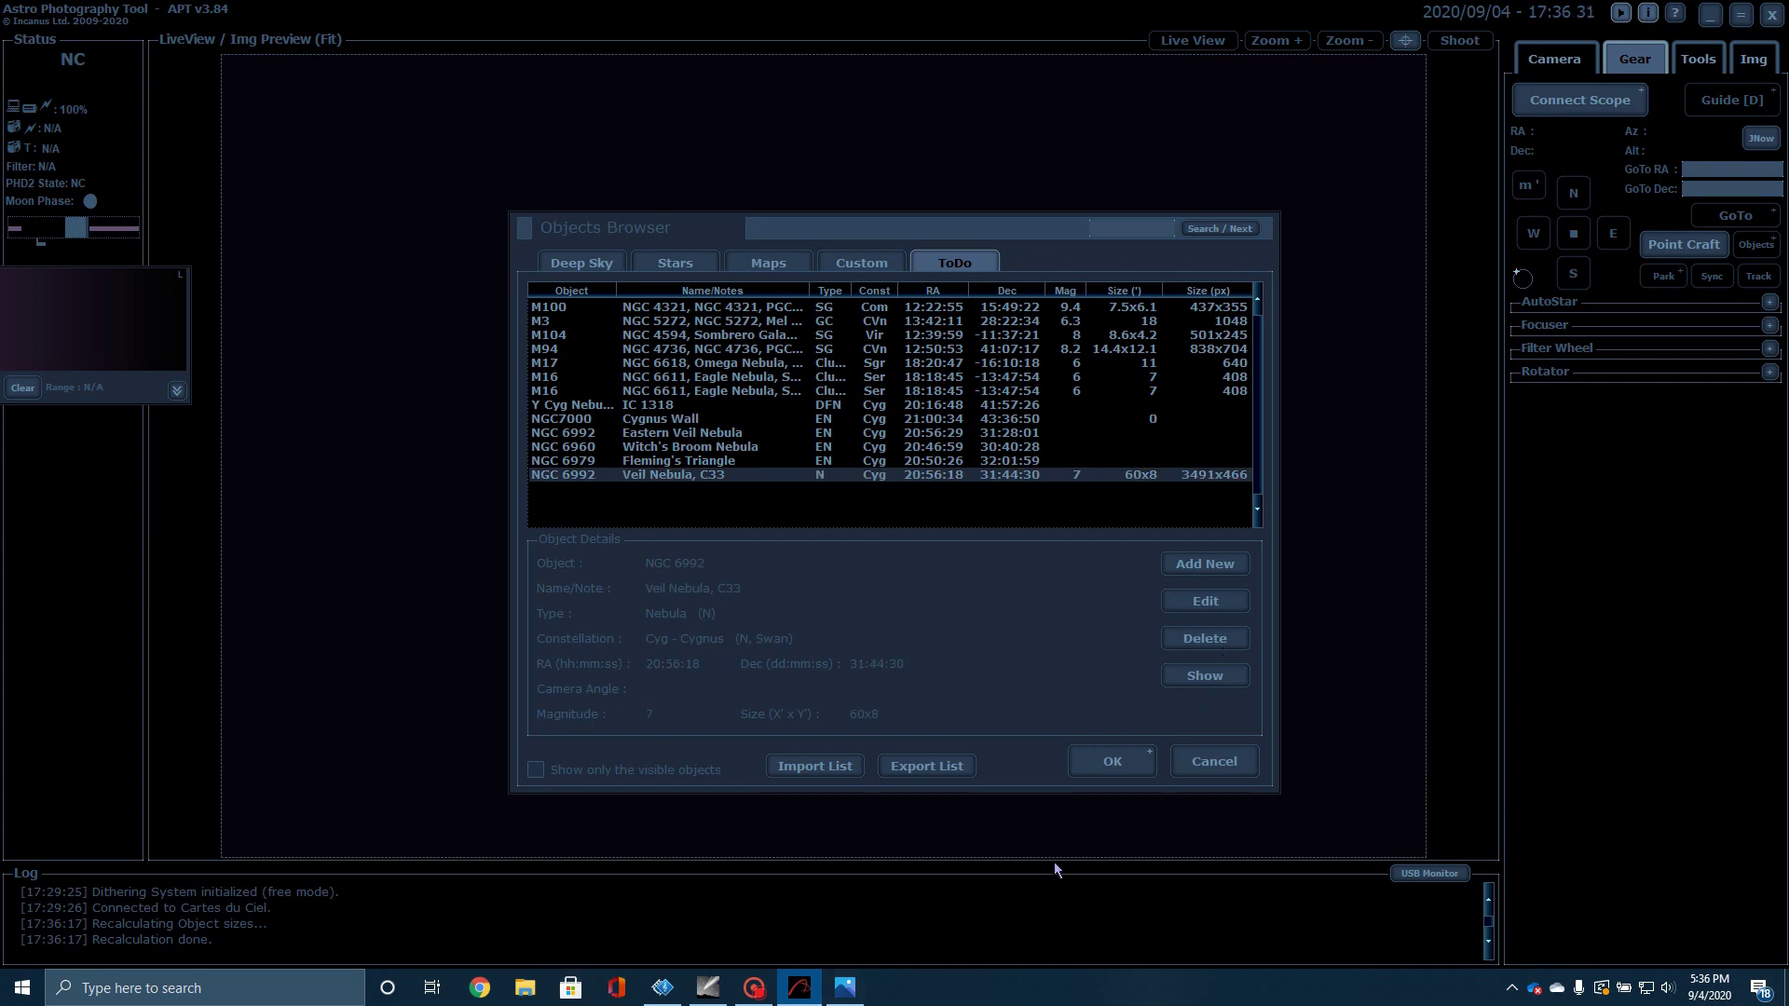
{"action": "left_click", "coordinate": [709, 988]}
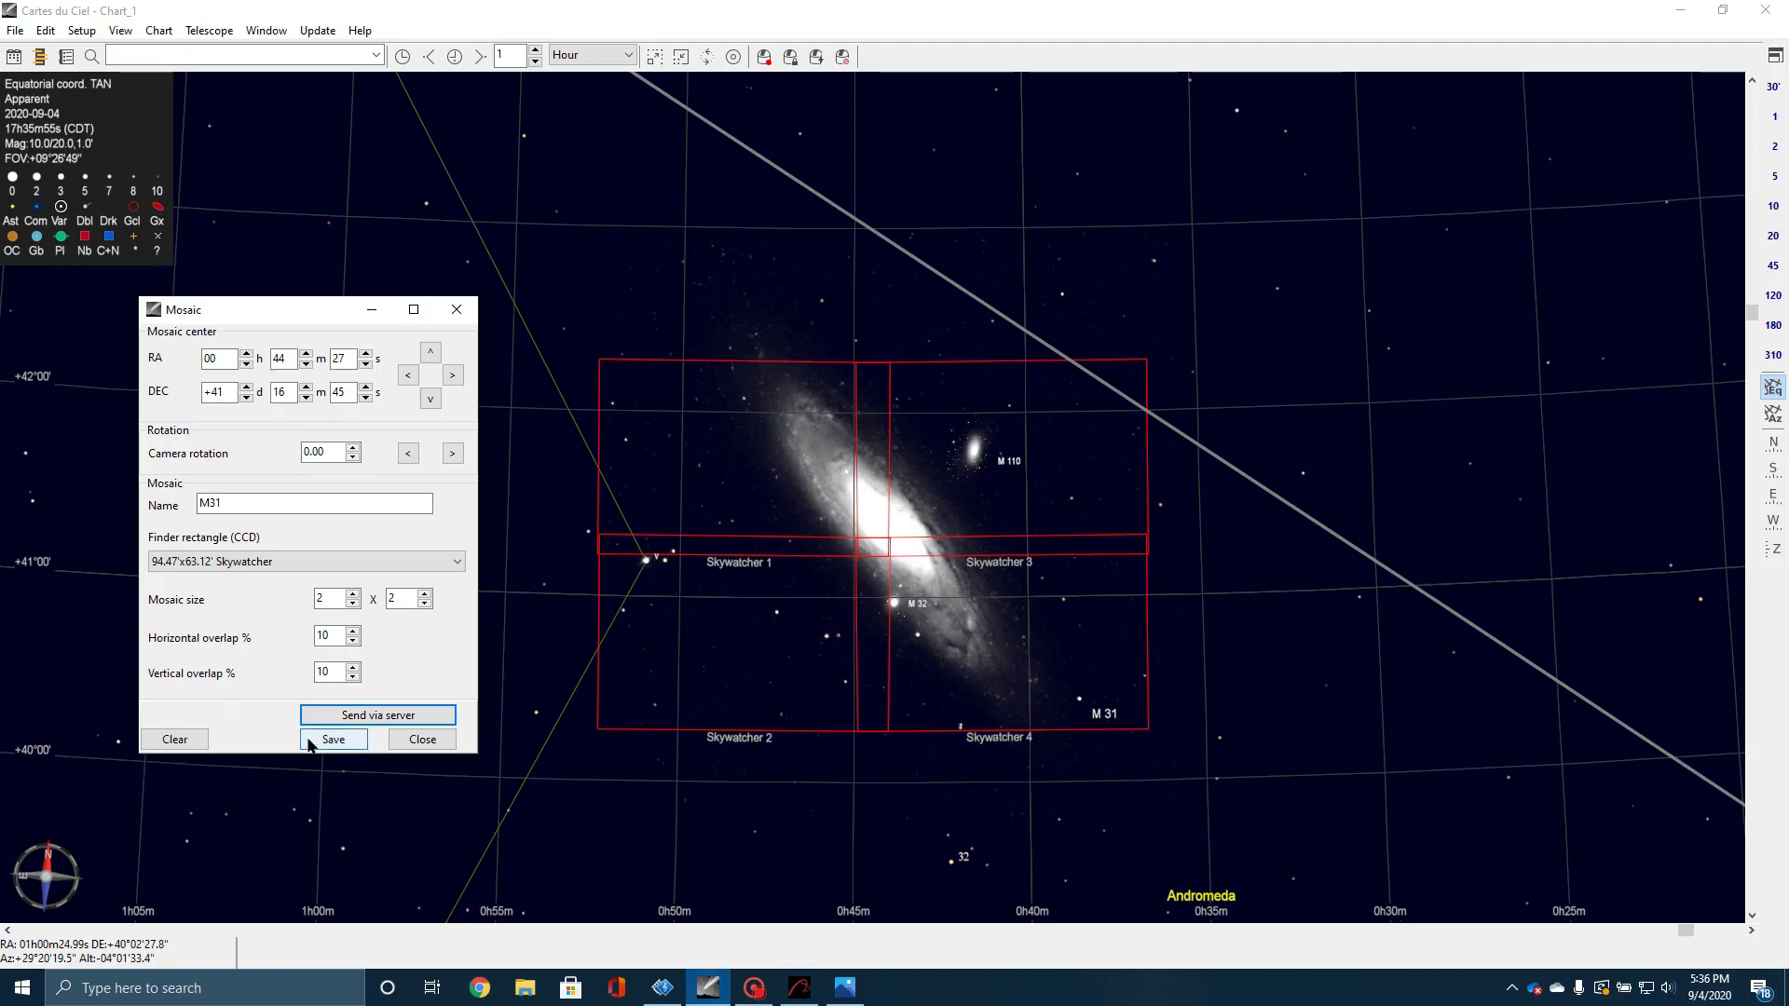
Step: Import 'Mosaic frames from CdC' into APT, adding to-do tiles M31_01–M31_04
{"action": "left_click", "coordinate": [799, 988]}
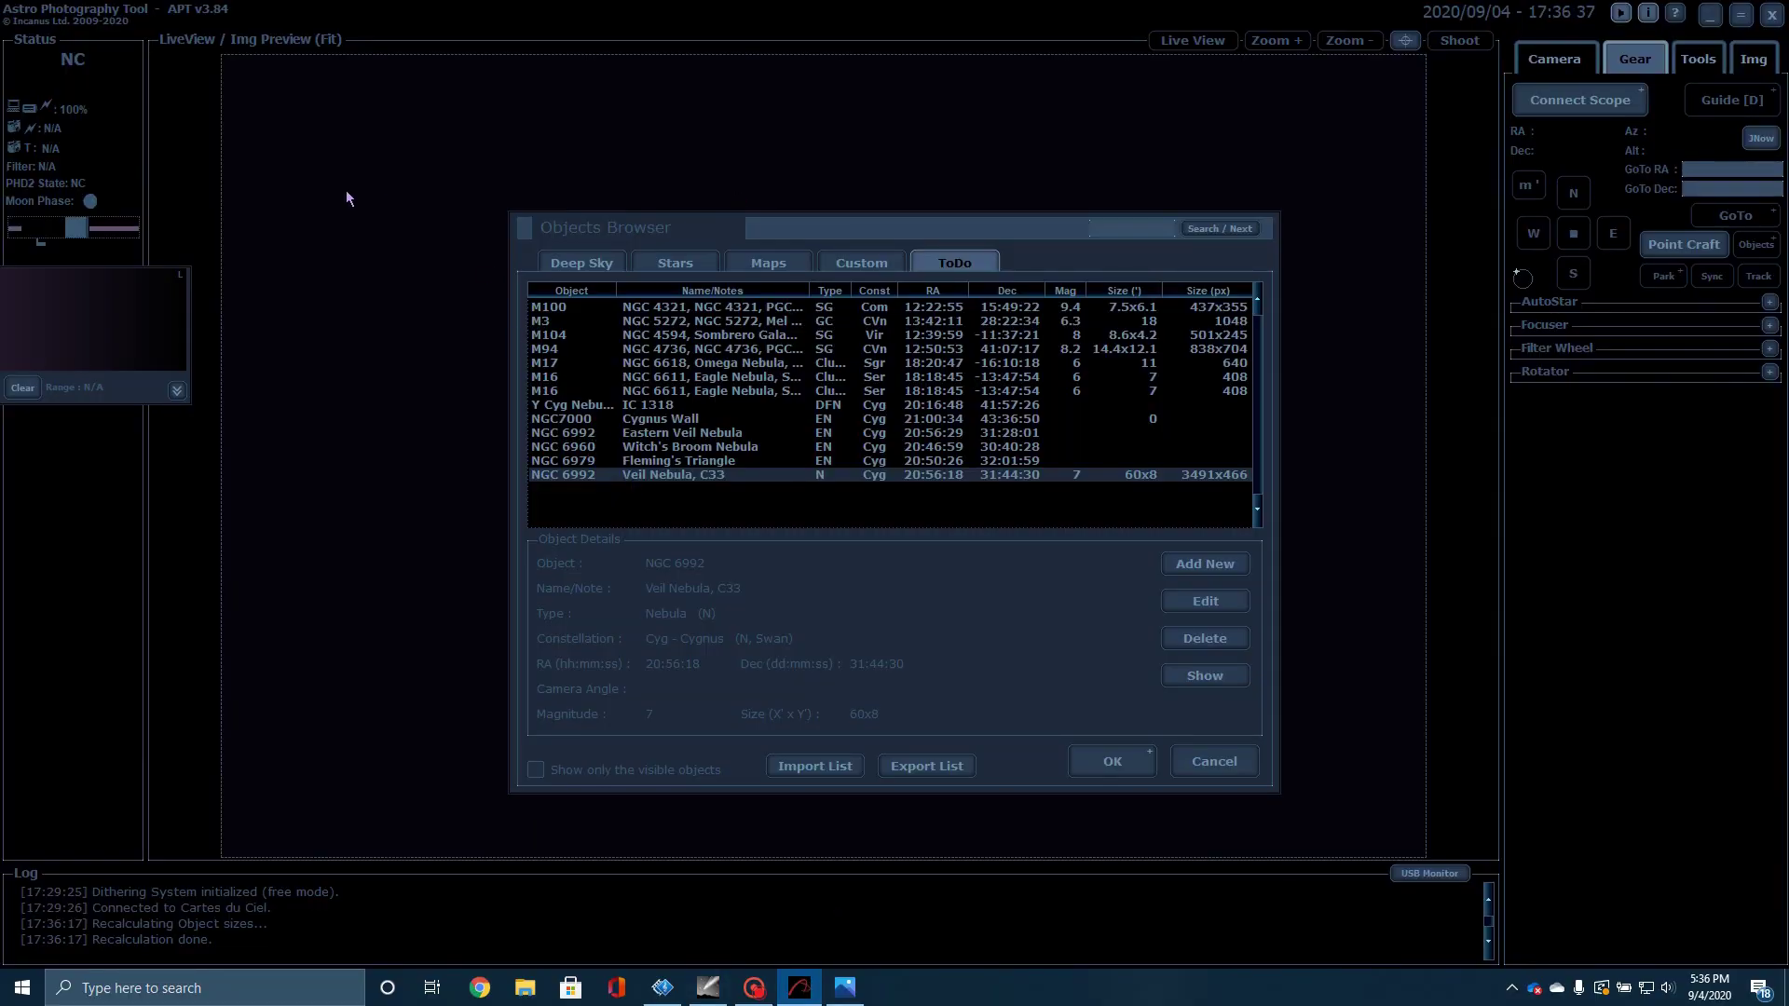
{"action": "left_click", "coordinate": [813, 766]}
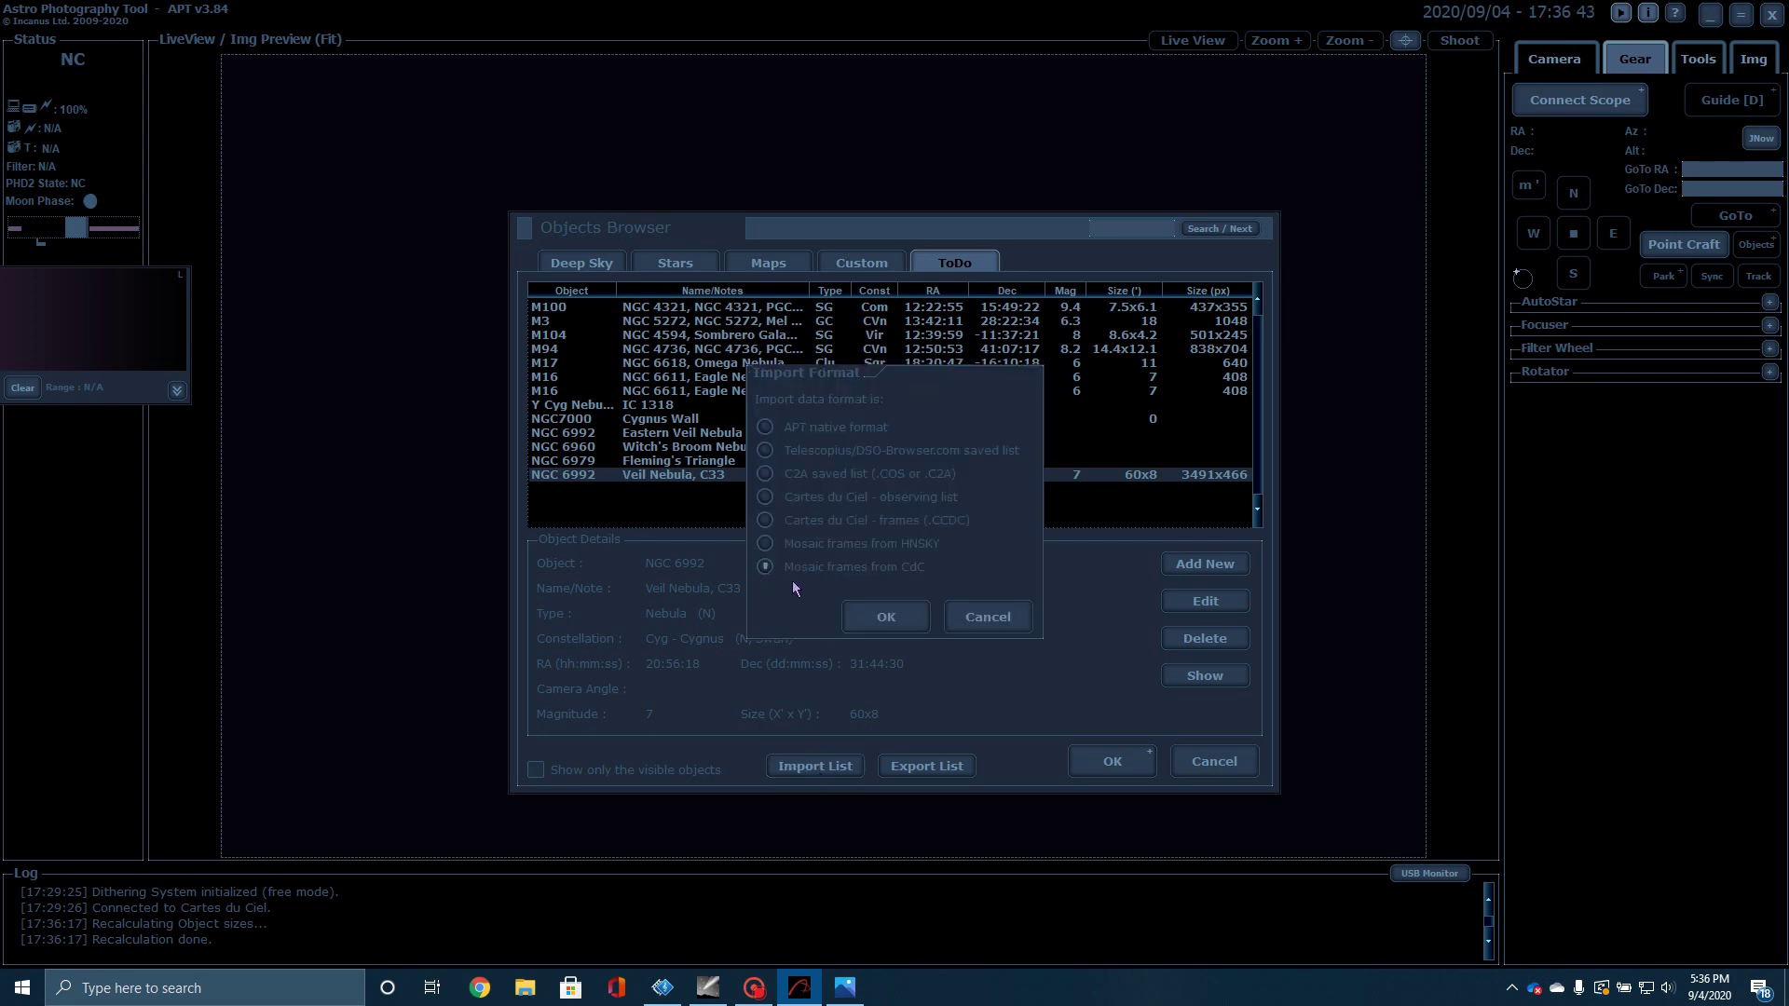
{"action": "left_click", "coordinate": [859, 617]}
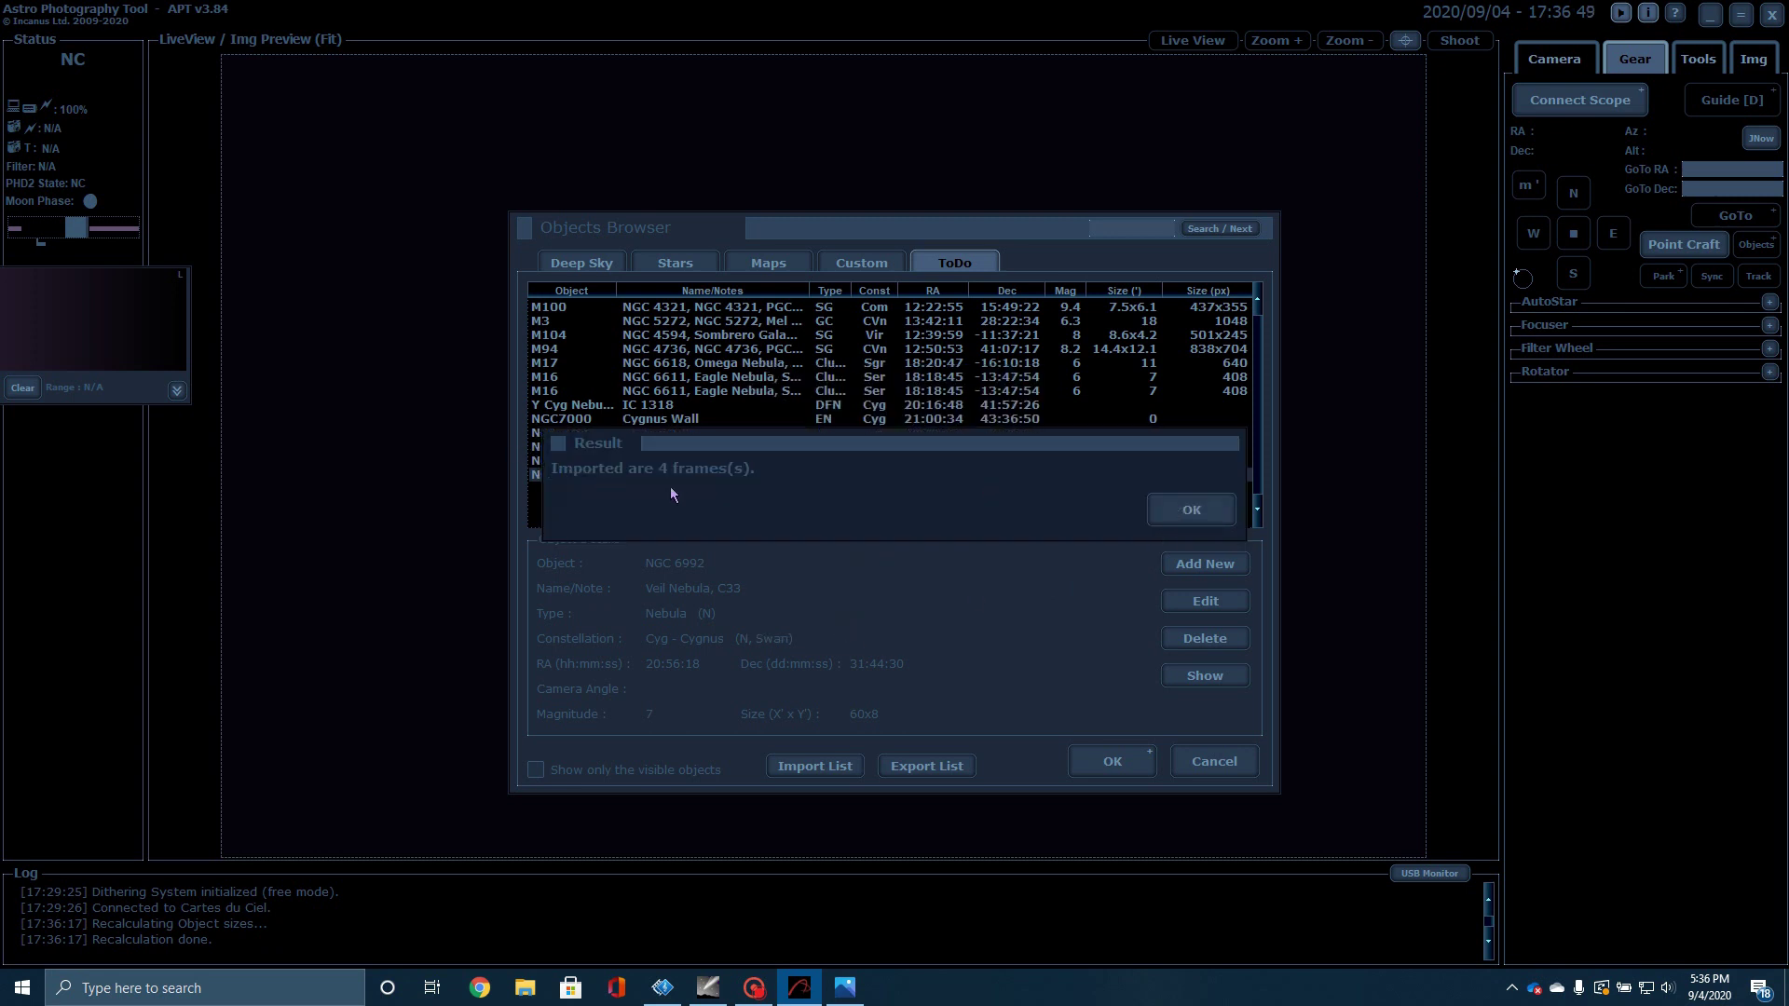
{"action": "left_click", "coordinate": [1191, 510]}
{"action": "scroll", "coordinate": [1035, 495], "scroll_direction": "down", "scroll_amount": 1}
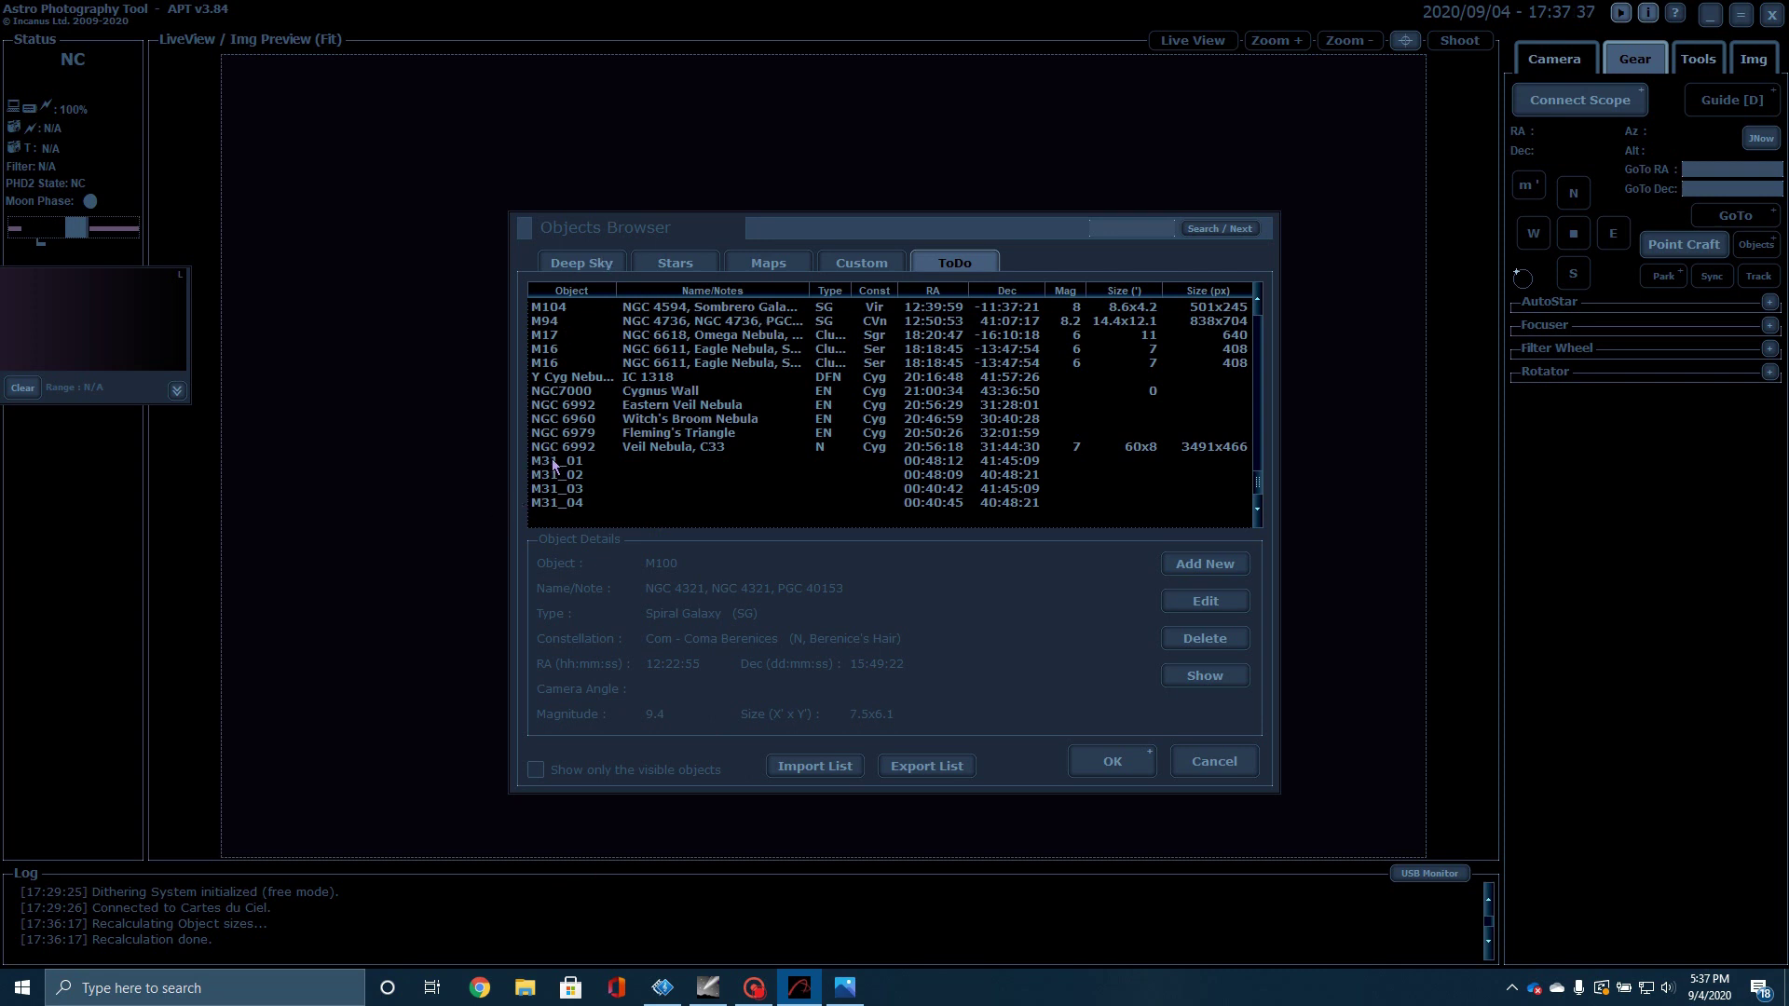
Step: Show the M31_01 frame on the Cartes du Ciel chart and close the Mosaic planner
{"action": "left_click", "coordinate": [550, 461]}
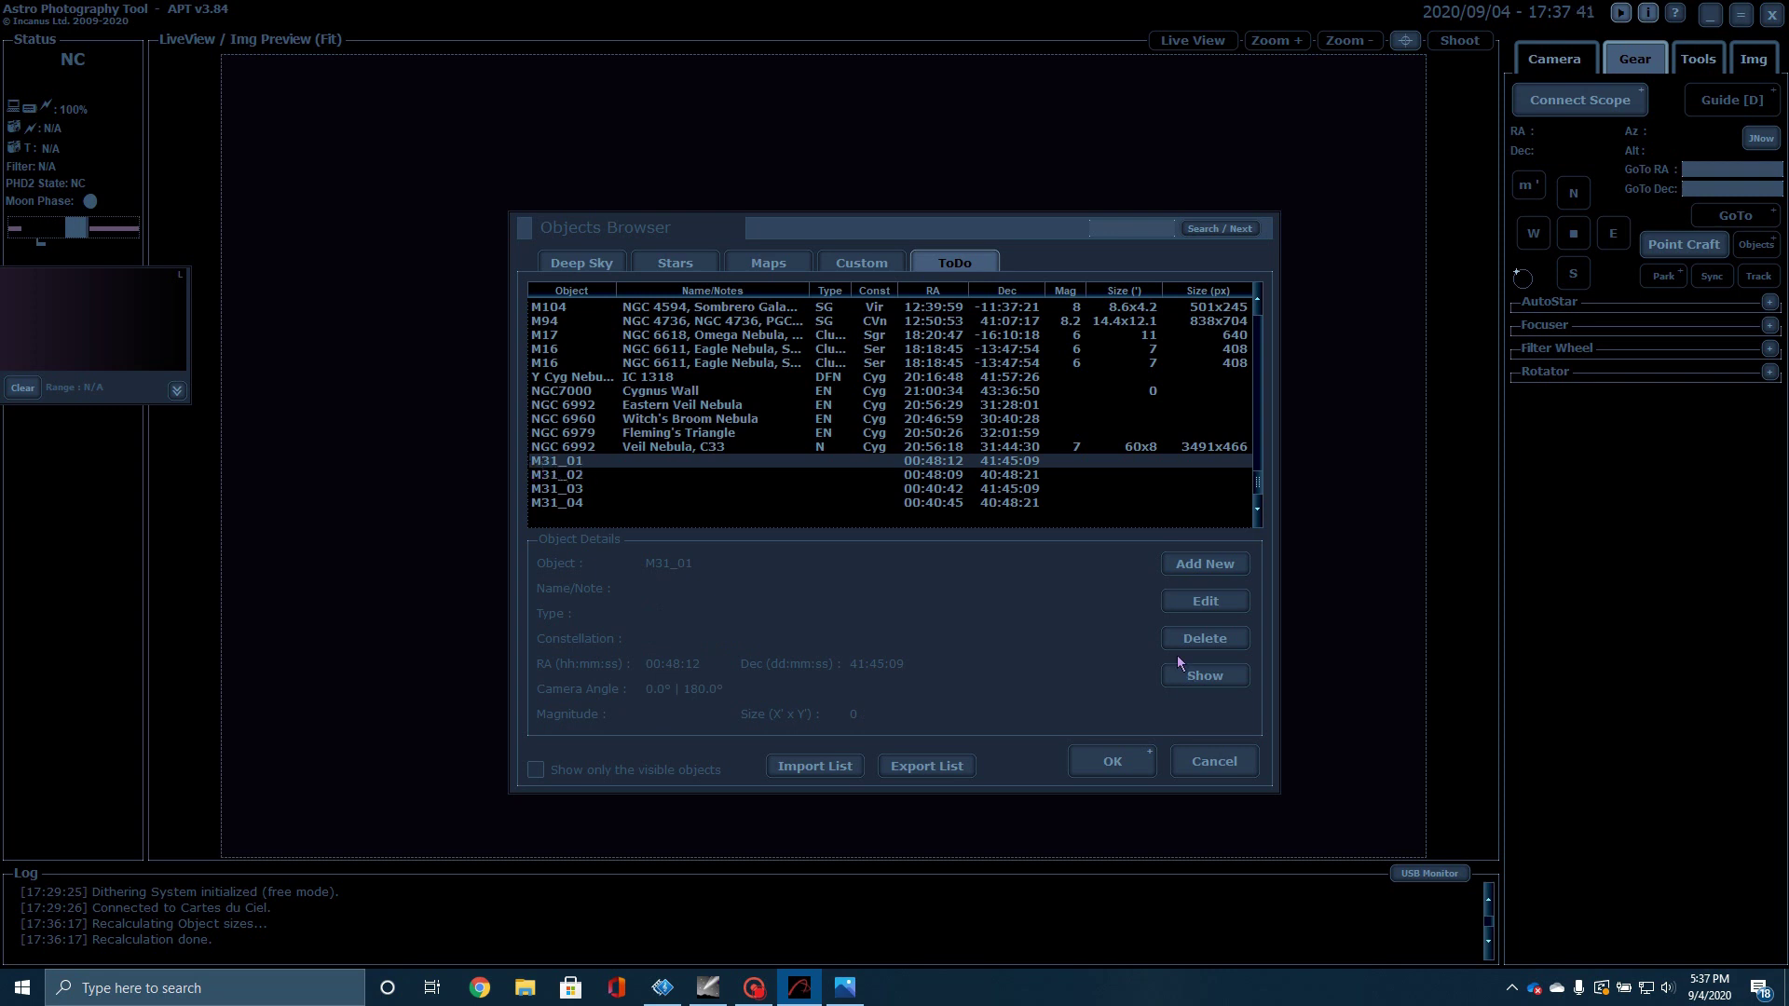
{"action": "left_click", "coordinate": [1193, 681]}
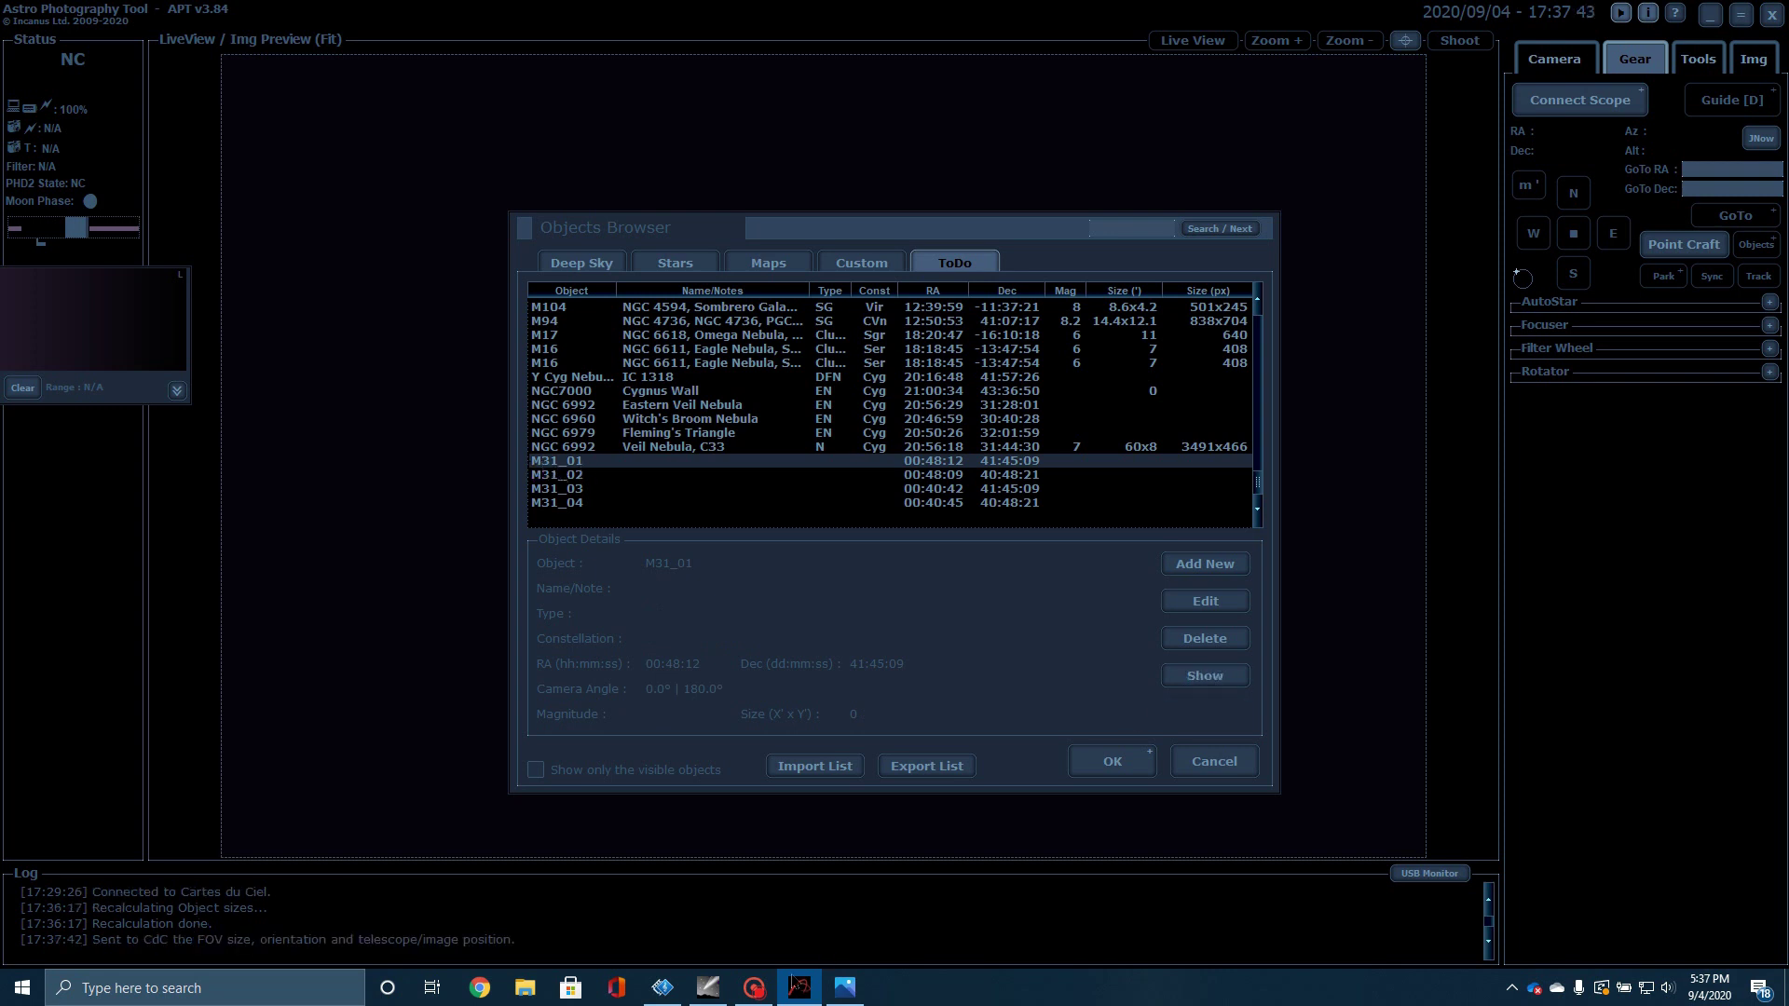
{"action": "left_click", "coordinate": [724, 995]}
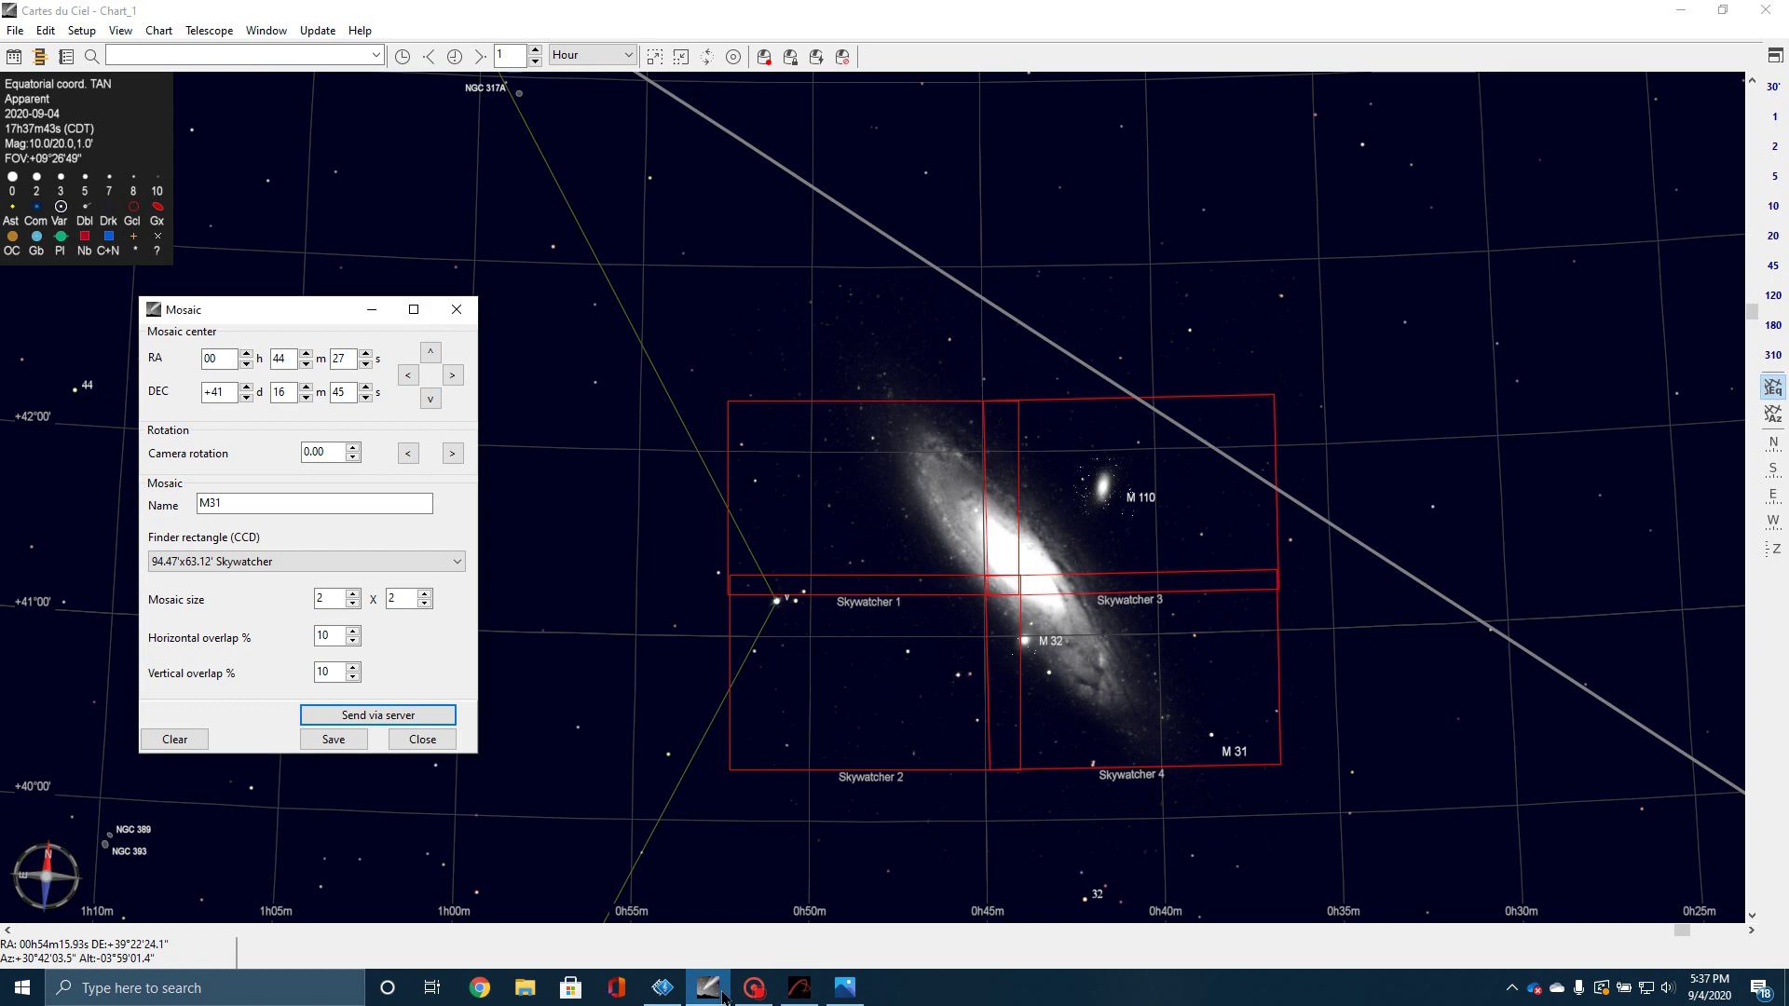
{"action": "left_click", "coordinate": [421, 740]}
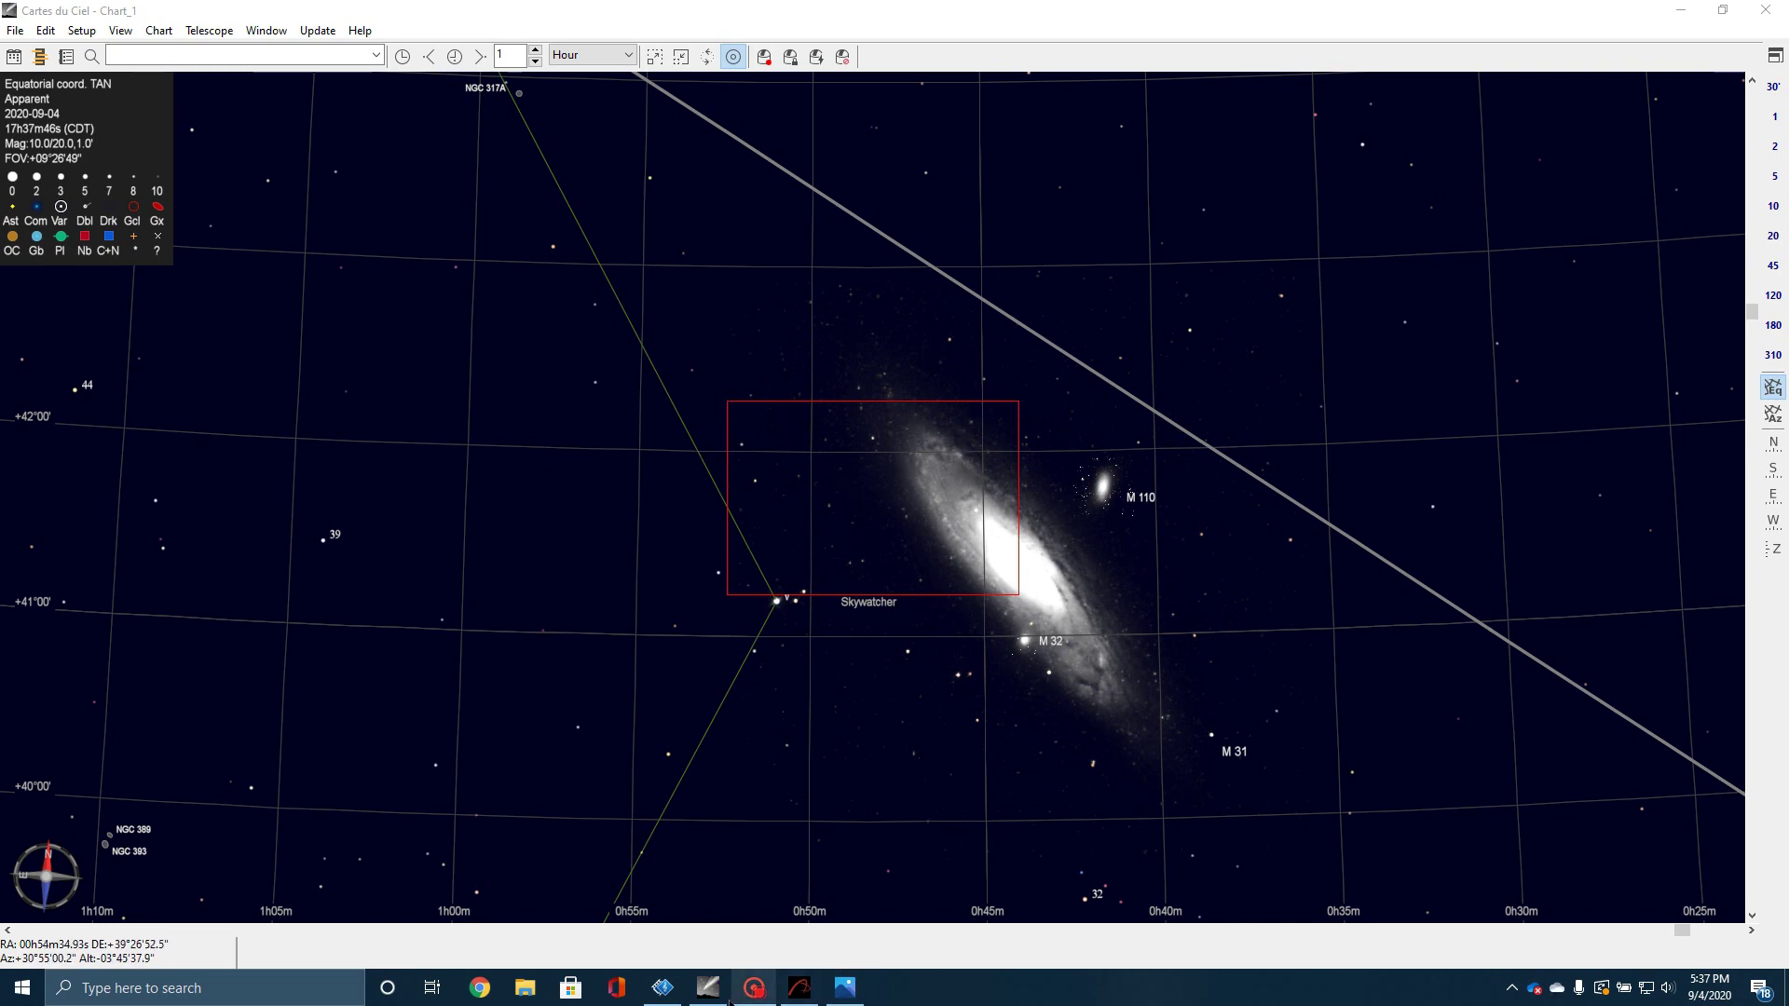
Step: Show the M31_03 frame on the M31 chart from Astro Photography Tool
{"action": "left_click", "coordinate": [804, 993]}
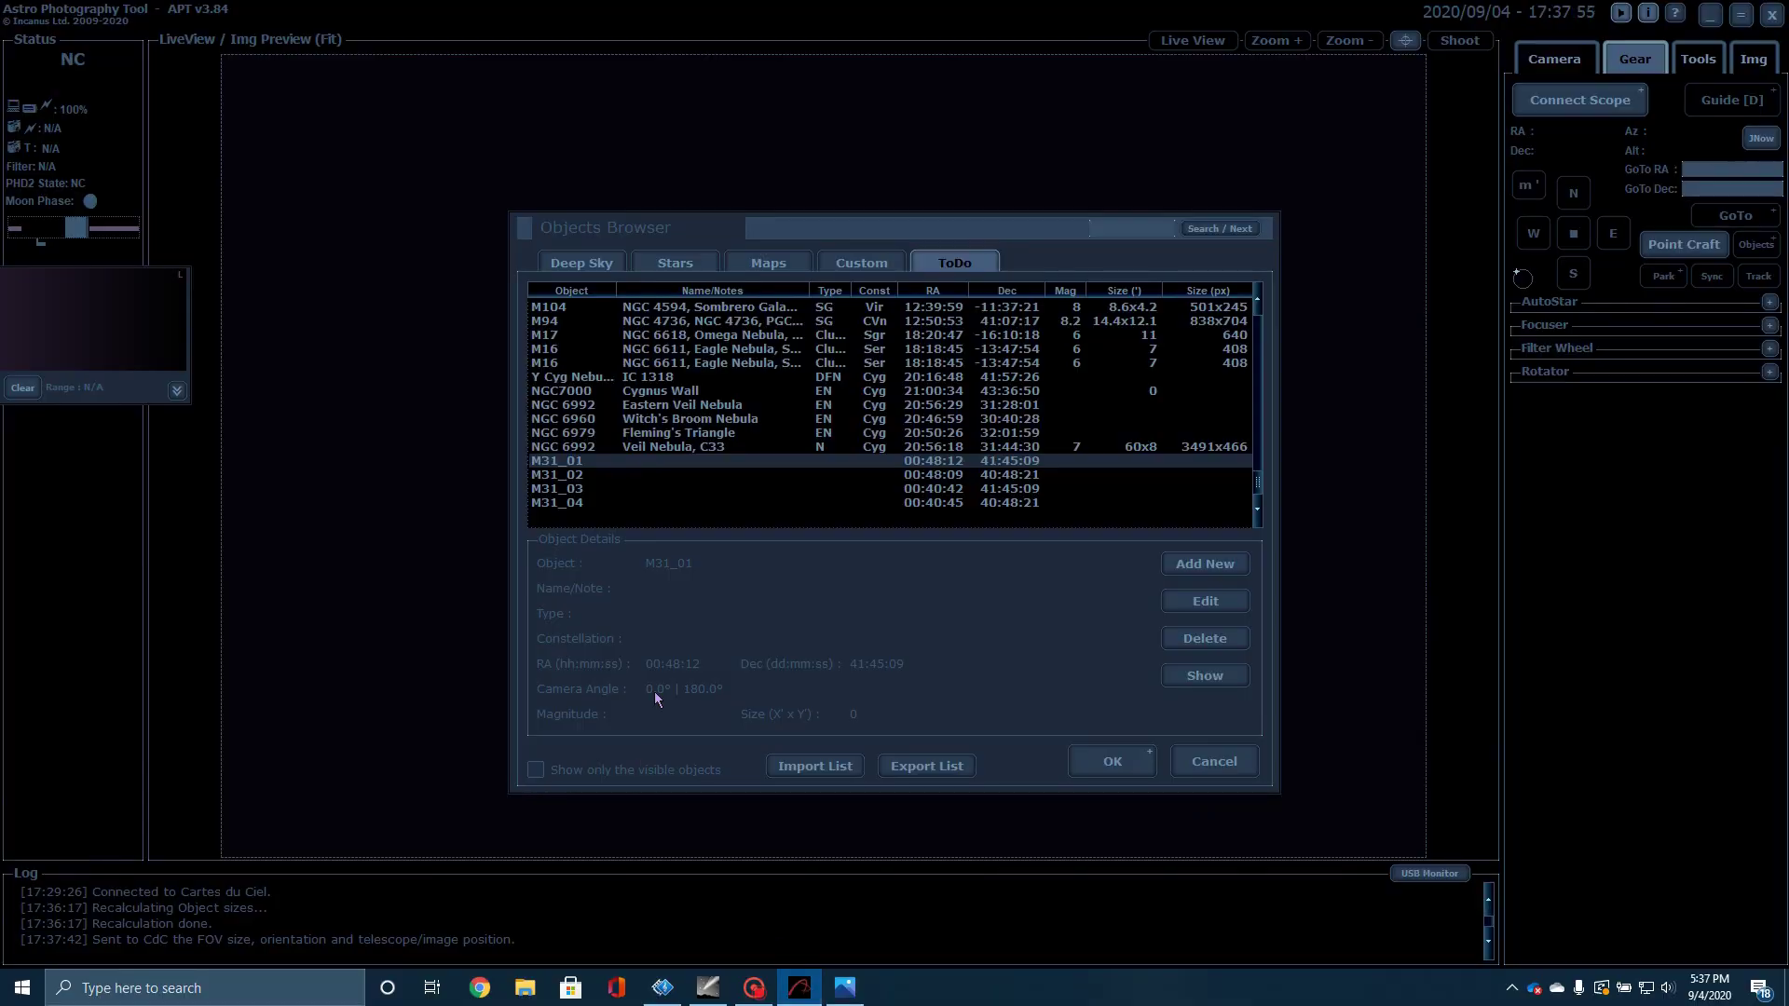
{"action": "left_click", "coordinate": [570, 489]}
{"action": "left_click", "coordinate": [1204, 676]}
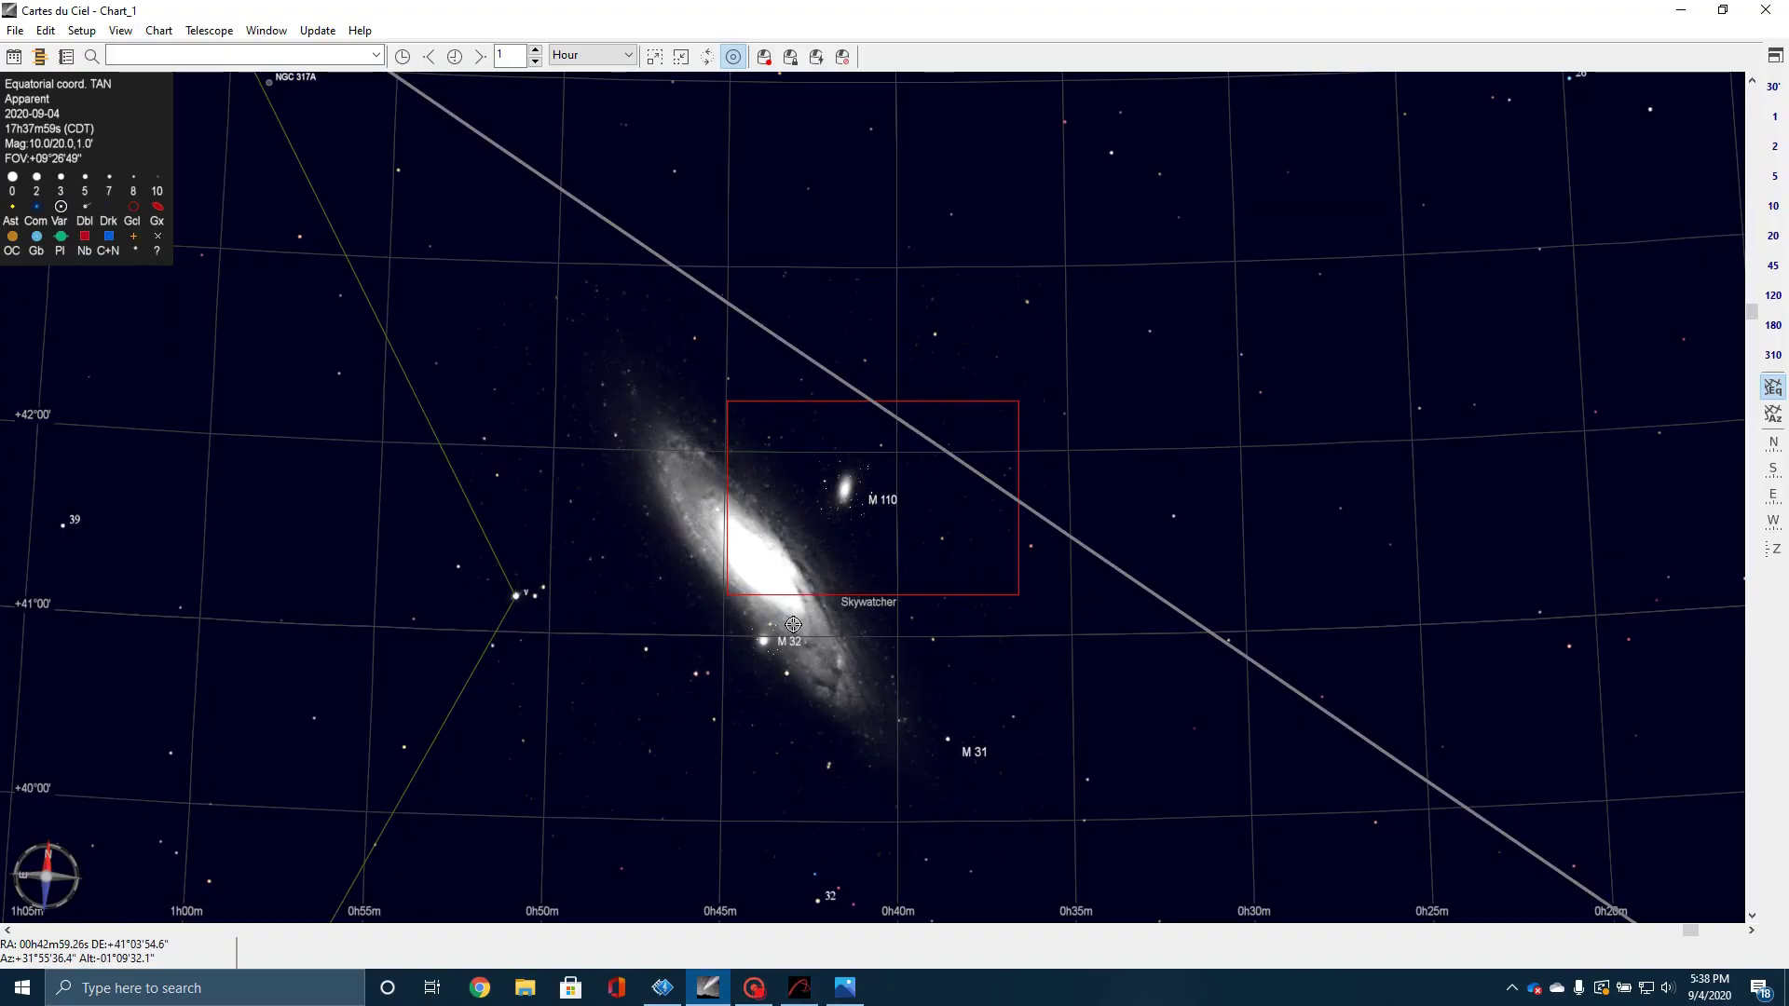
{"action": "left_click", "coordinate": [793, 997]}
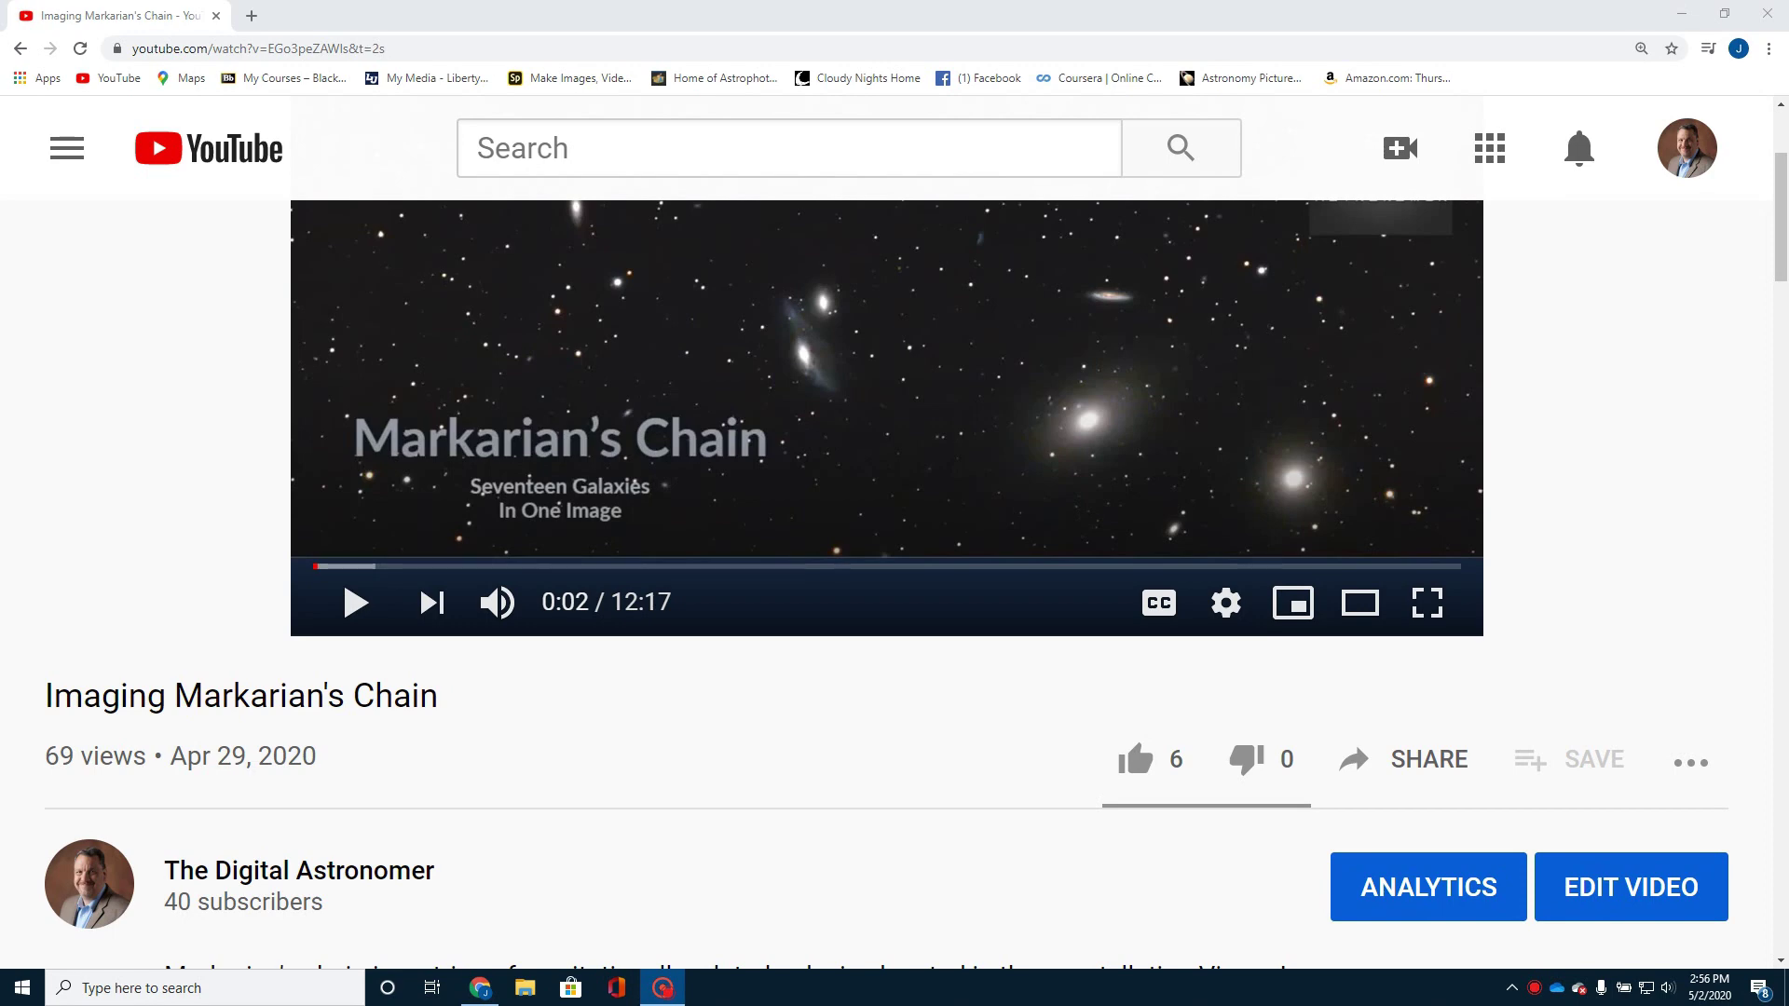
{"action": "scroll", "coordinate": [177, 392], "scroll_direction": "up", "scroll_amount": 2}
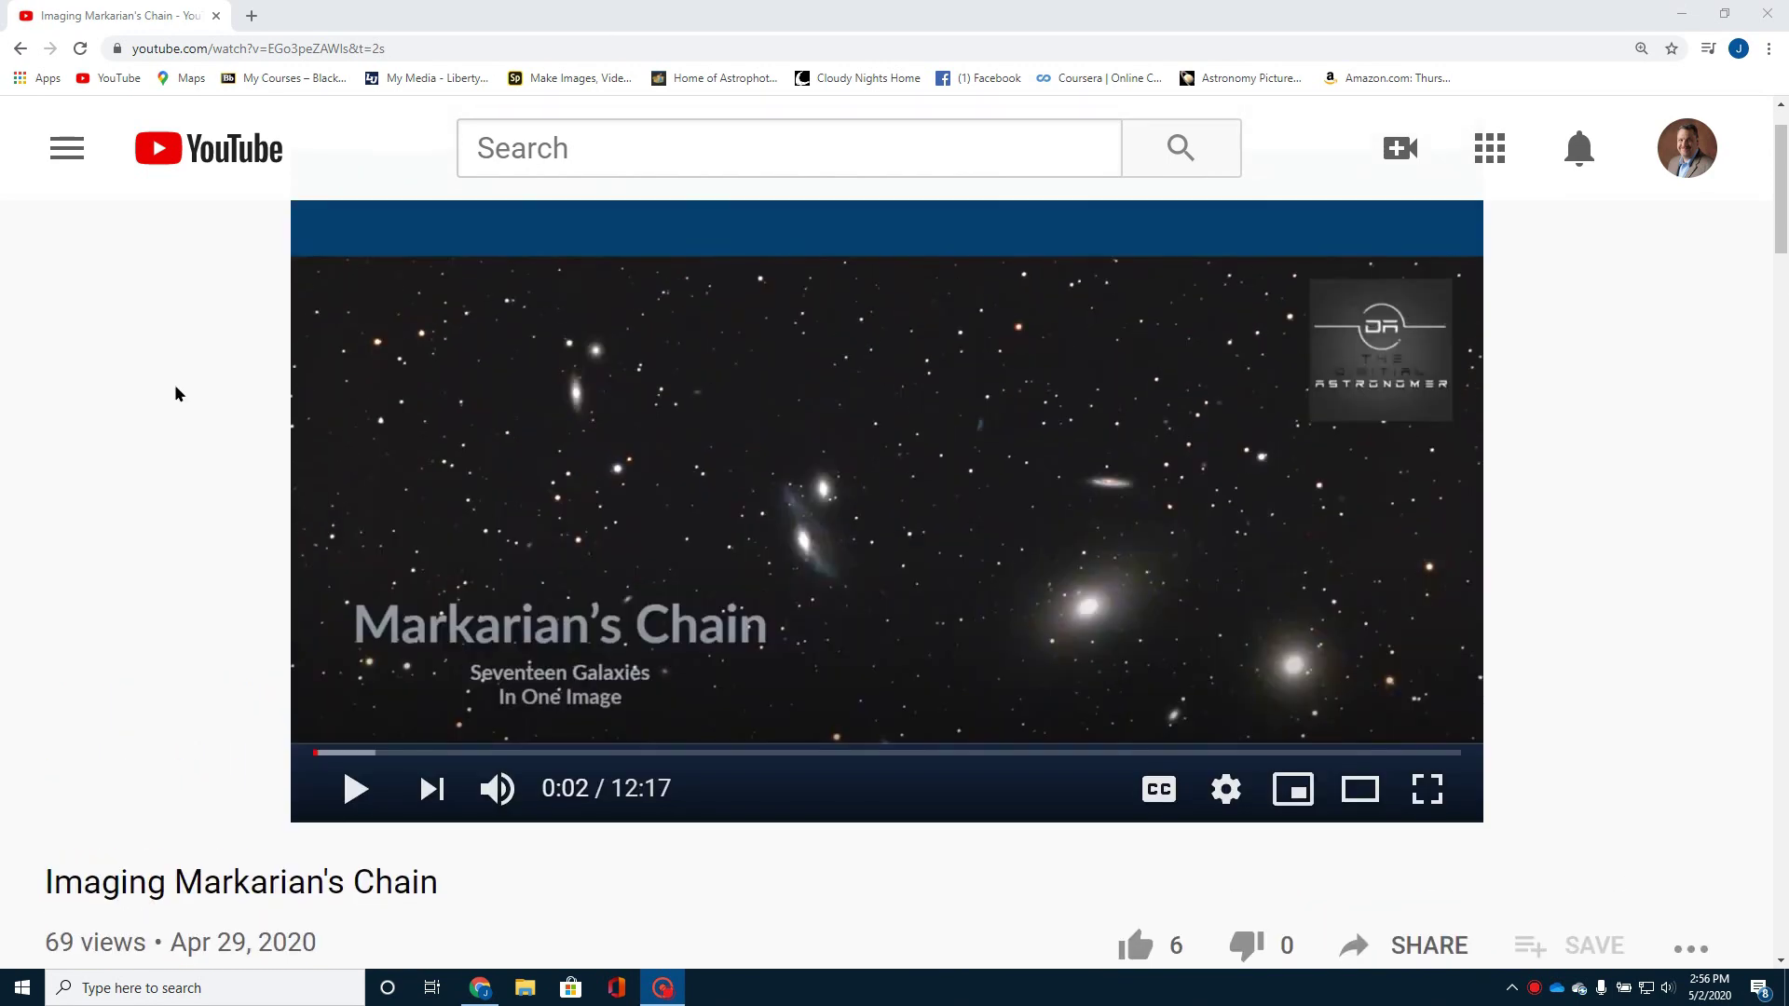
{"action": "scroll", "coordinate": [177, 393], "scroll_direction": "up", "scroll_amount": 1}
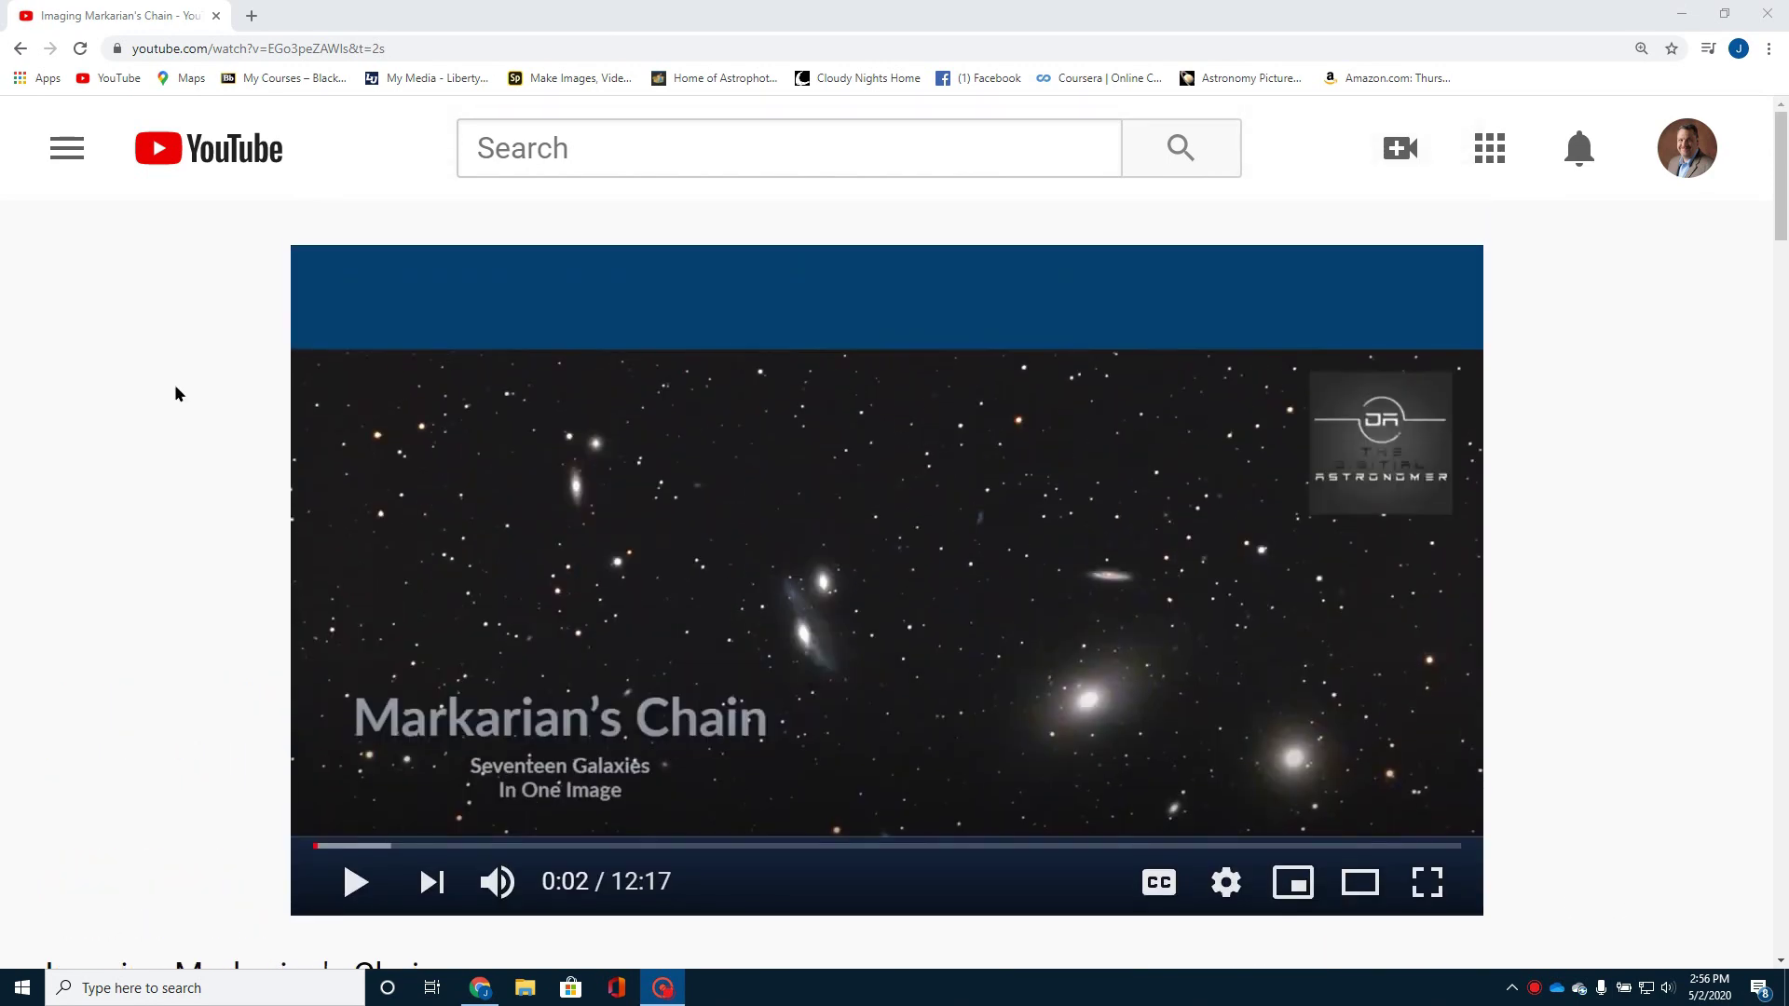
{"action": "scroll", "coordinate": [254, 447], "scroll_direction": "down", "scroll_amount": 3}
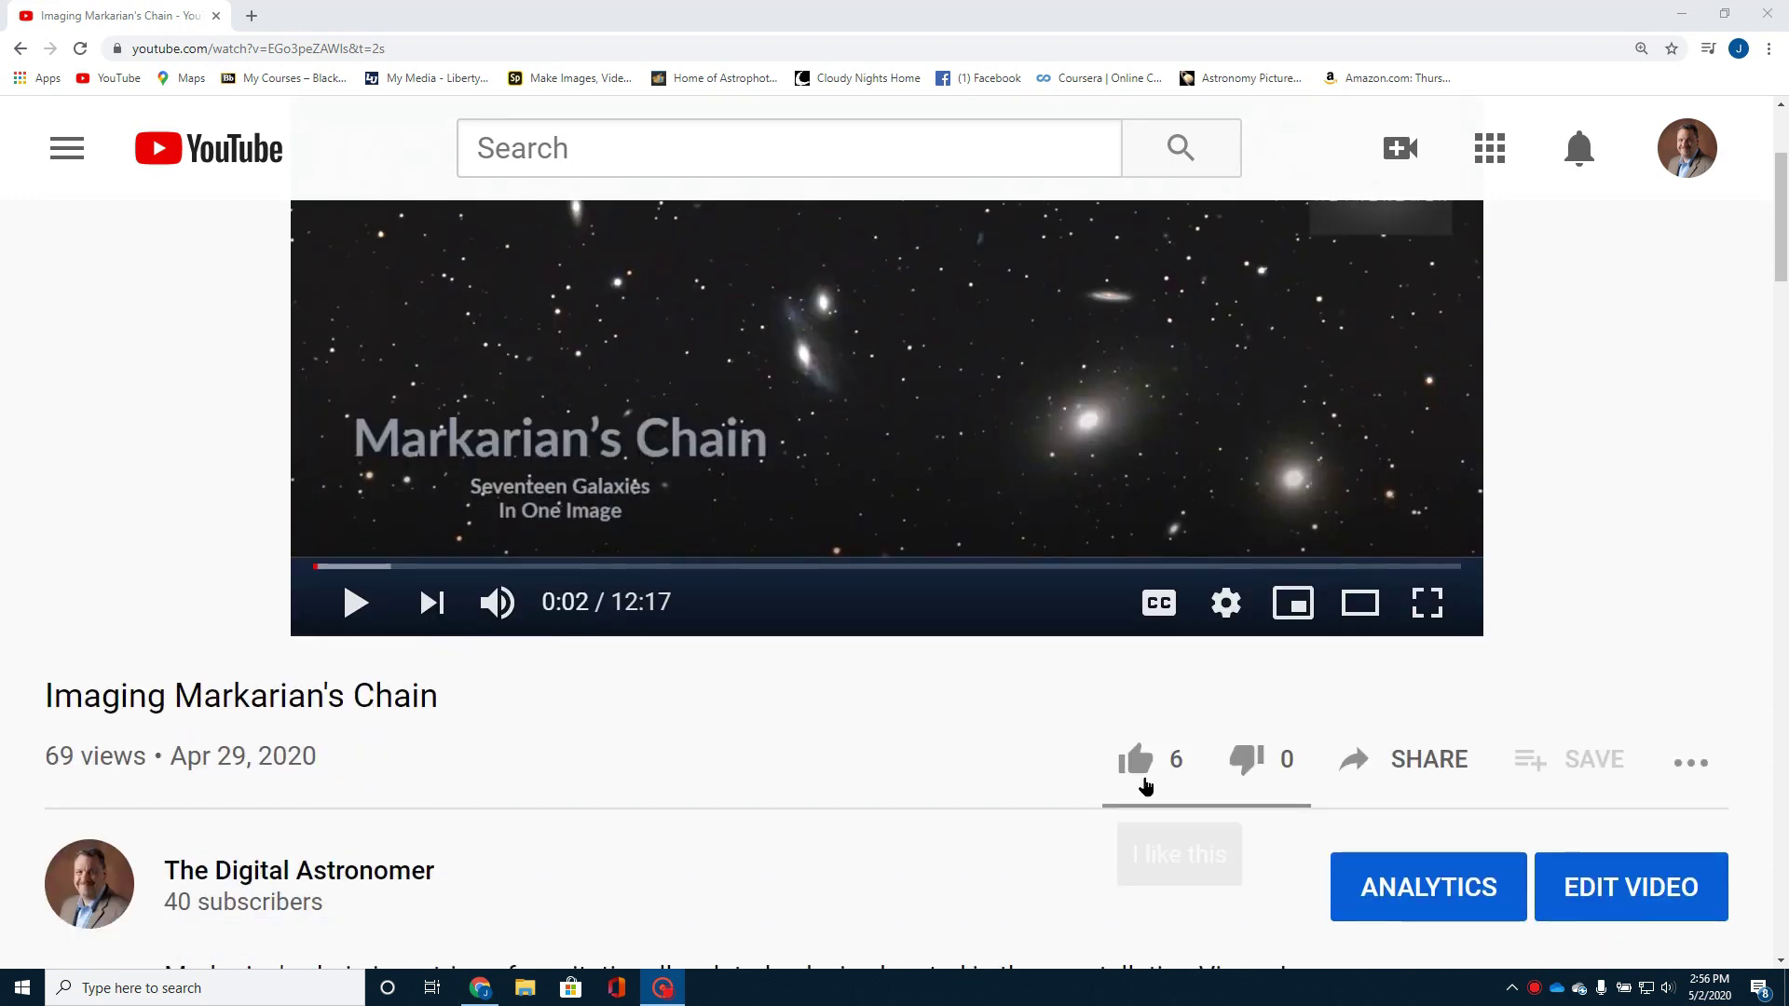